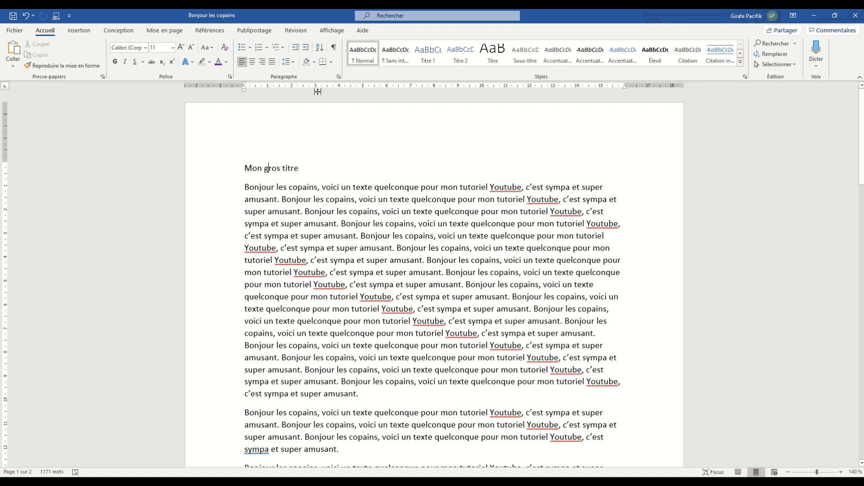
# Try centred alignment on the title "Mon gros titre" and return it to left alignment.
pyautogui.tripleClick(276, 168)
pyautogui.doubleClick(276, 169)
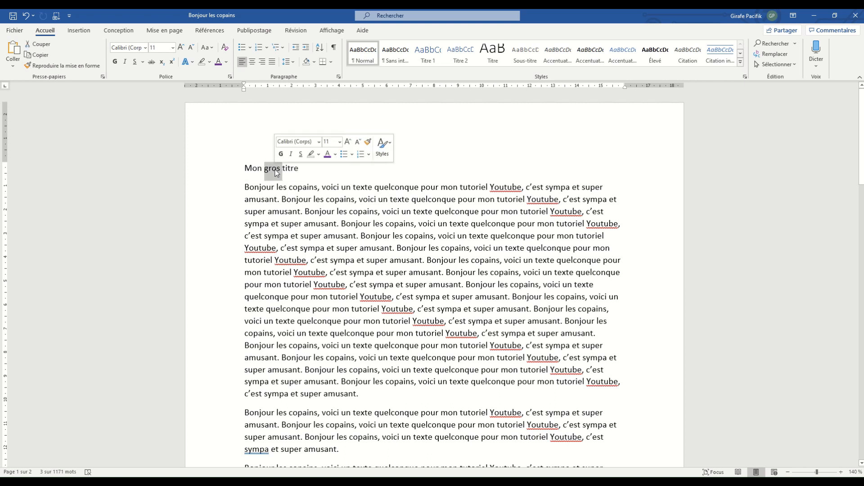
pyautogui.click(252, 62)
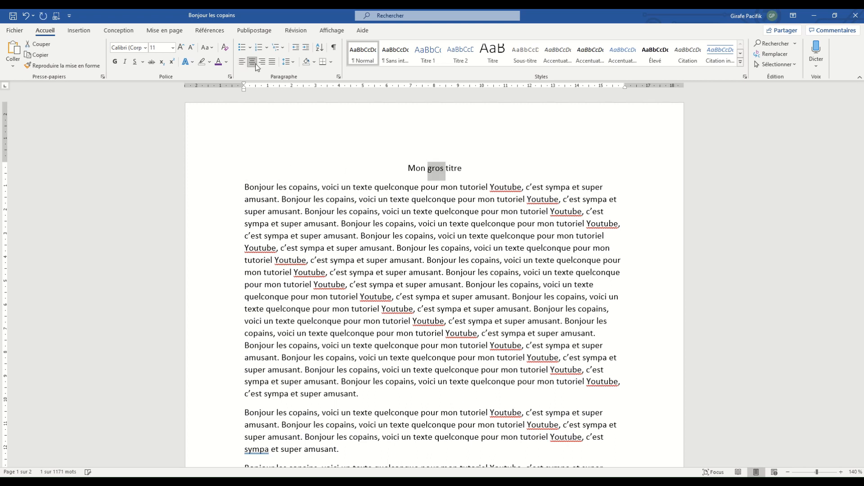
pyautogui.click(422, 171)
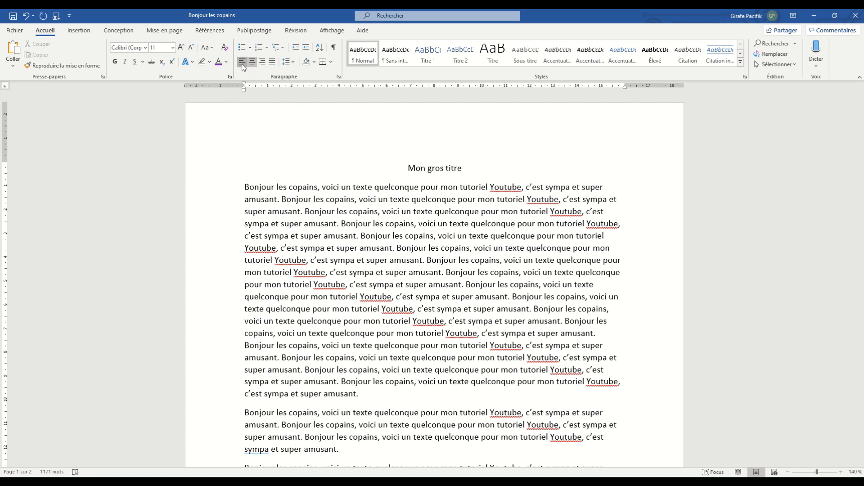
pyautogui.click(241, 62)
pyautogui.click(252, 61)
pyautogui.click(243, 62)
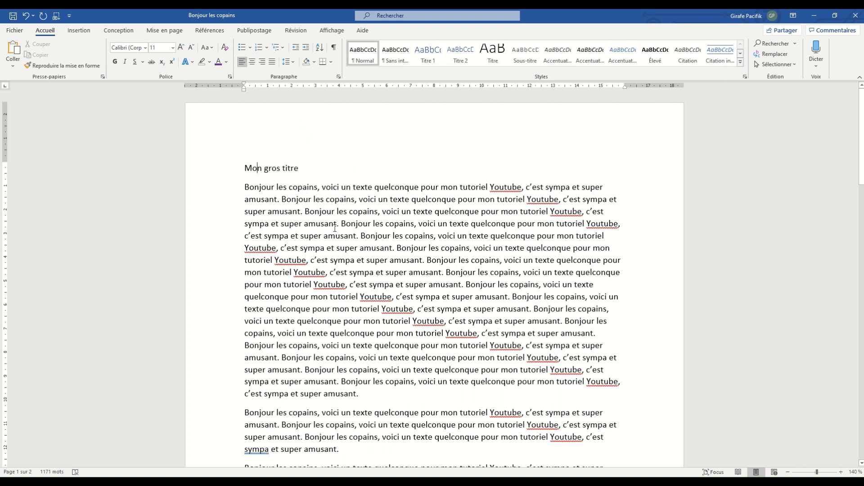
# Try centring several body paragraphs at once, from the end of the first to the start of the third, and undo it.
pyautogui.scroll(-3, 334, 229)
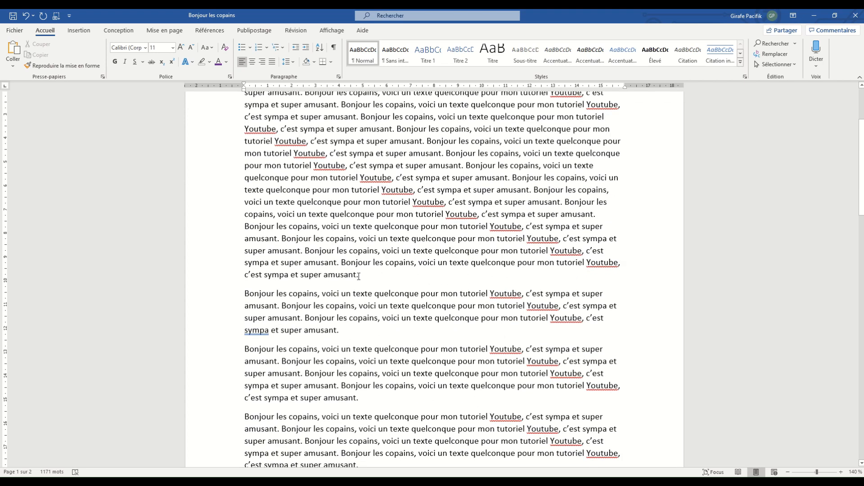
pyautogui.moveTo(342, 276); pyautogui.dragTo(247, 349)
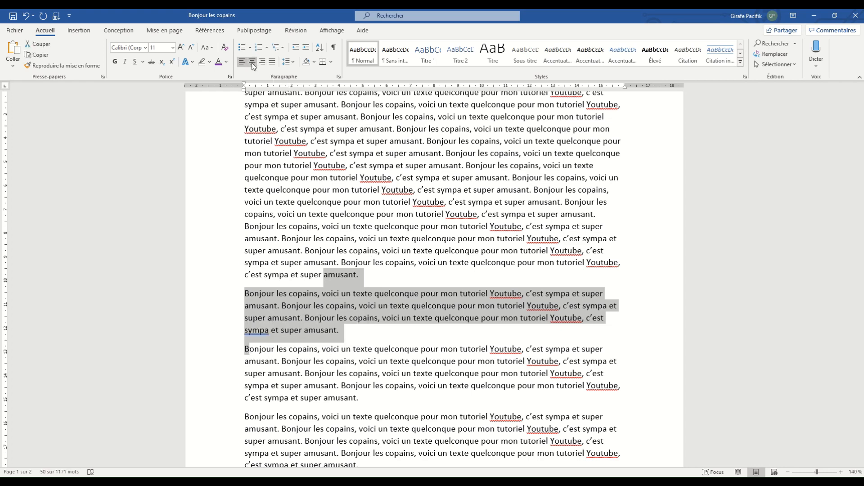
pyautogui.hotkey('ctrl', 'e')
pyautogui.scroll(-7, 478, 319)
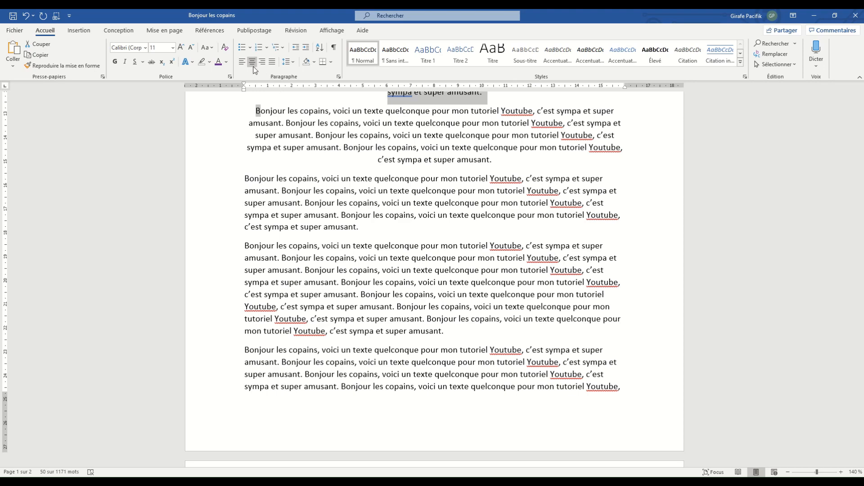
pyautogui.hotkey('ctrl', 'z')
pyautogui.scroll(9, 321, 218)
# Try centred and left alignment on the first body paragraph, and finally justify it.
pyautogui.click(284, 168)
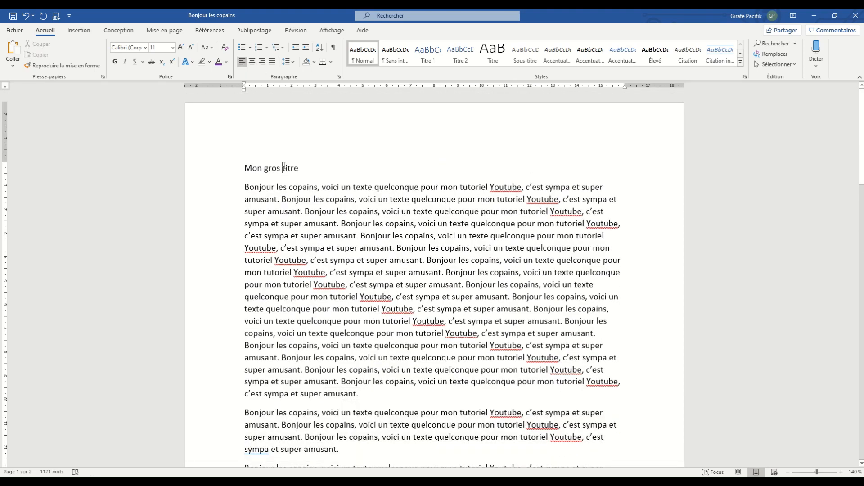
pyautogui.click(406, 250)
pyautogui.hotkey('ctrl', 'e')
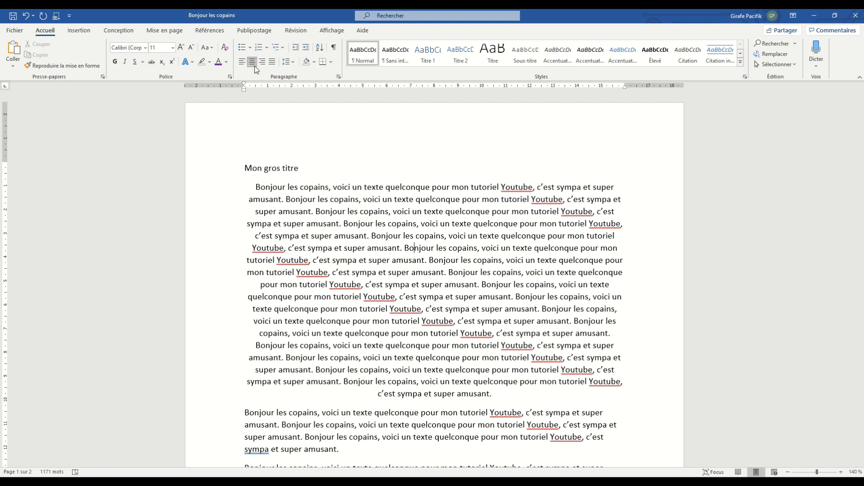
pyautogui.hotkey('ctrl', 'l')
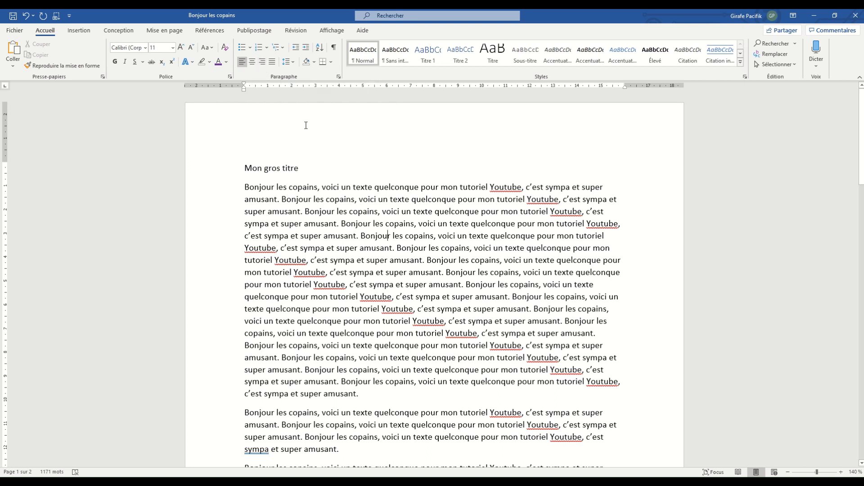
pyautogui.click(272, 61)
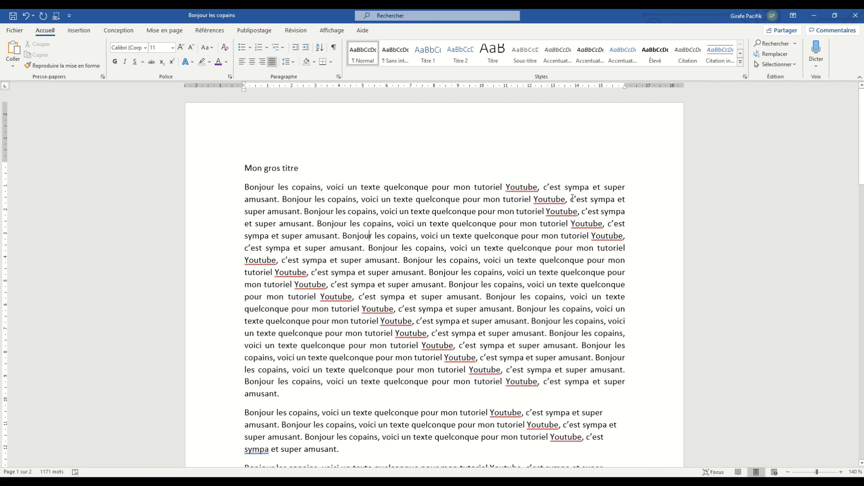
# Try moving the first body paragraph's right indent to just past the 3 cm ruler mark, and undo it.
pyautogui.moveTo(626, 88); pyautogui.dragTo(321, 110)
pyautogui.scroll(-1, 320, 112)
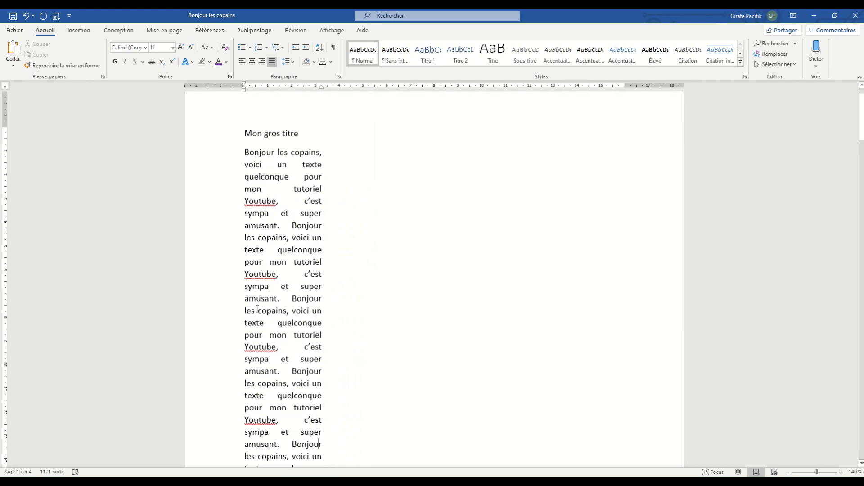
pyautogui.hotkey('ctrl', 'z')
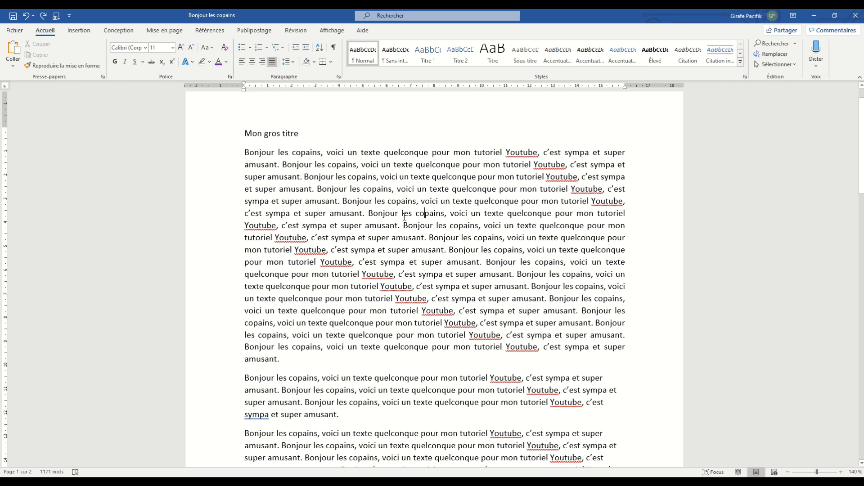
# Try increasing the first body paragraph's left indent in increments up to 5 cm, and decrease it back to zero.
pyautogui.moveTo(457, 311); pyautogui.dragTo(482, 402)
pyautogui.click(448, 250)
pyautogui.click(305, 47)
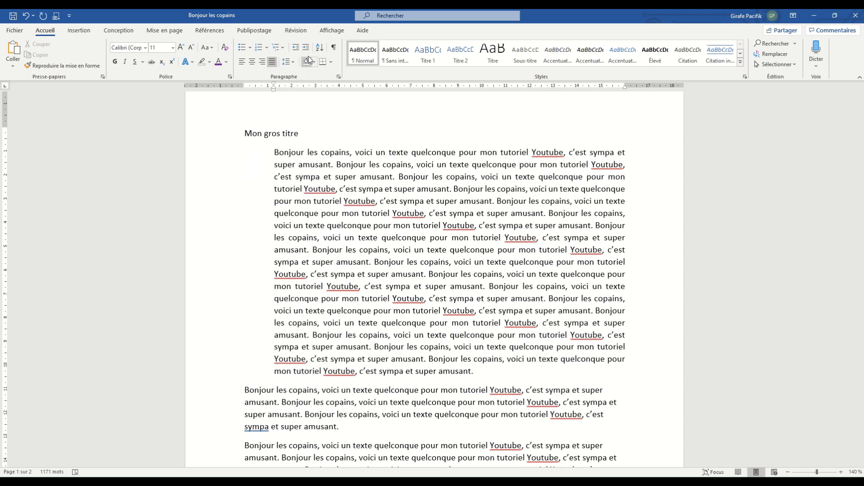
pyautogui.click(307, 49)
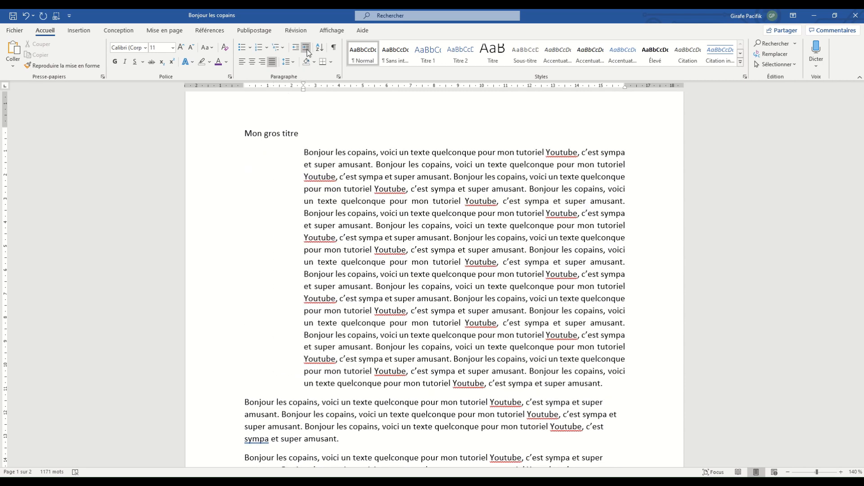
pyautogui.click(306, 48)
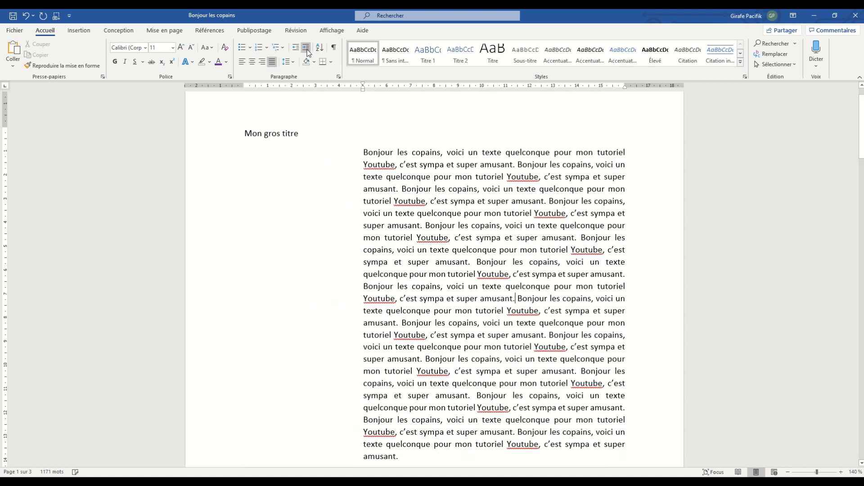
pyautogui.click(296, 48)
pyautogui.click(296, 48)
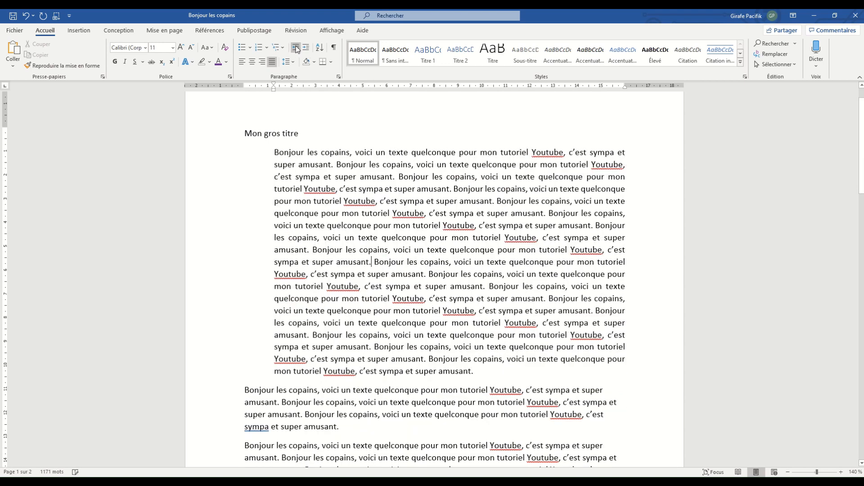
pyautogui.click(296, 48)
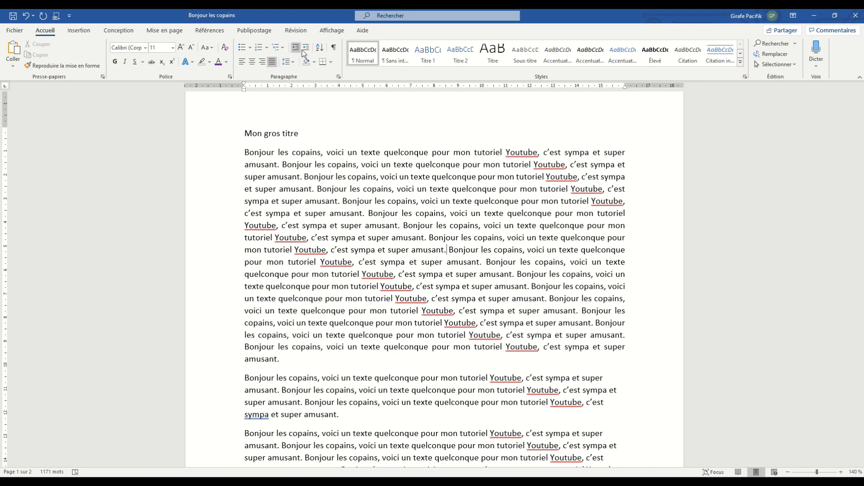
pyautogui.click(306, 48)
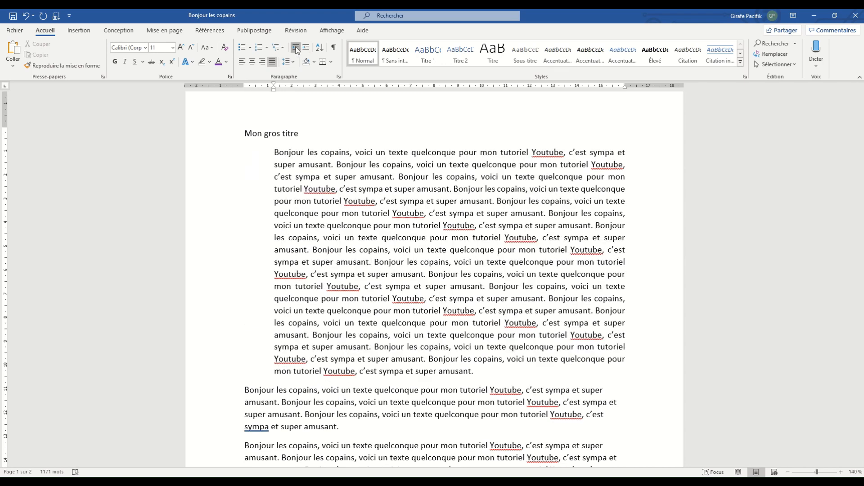
pyautogui.click(296, 48)
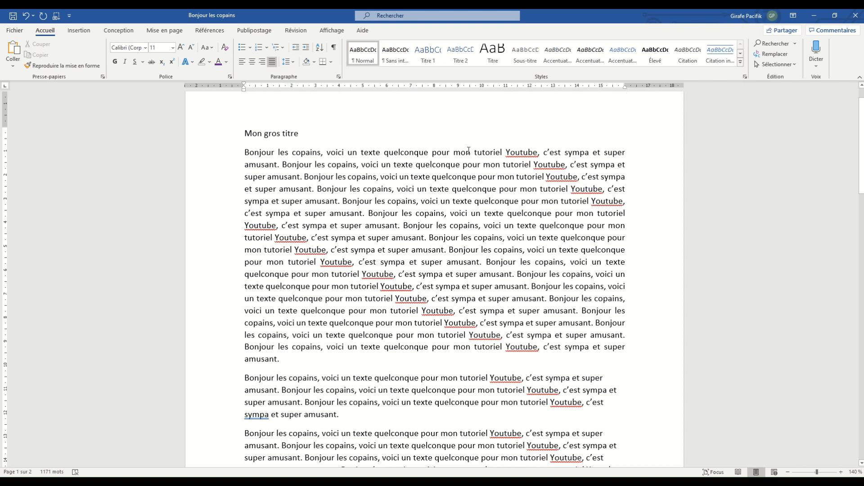
# Hide the ruler and show it again, and return to the paragraph formatting commands.
pyautogui.click(339, 32)
pyautogui.click(208, 44)
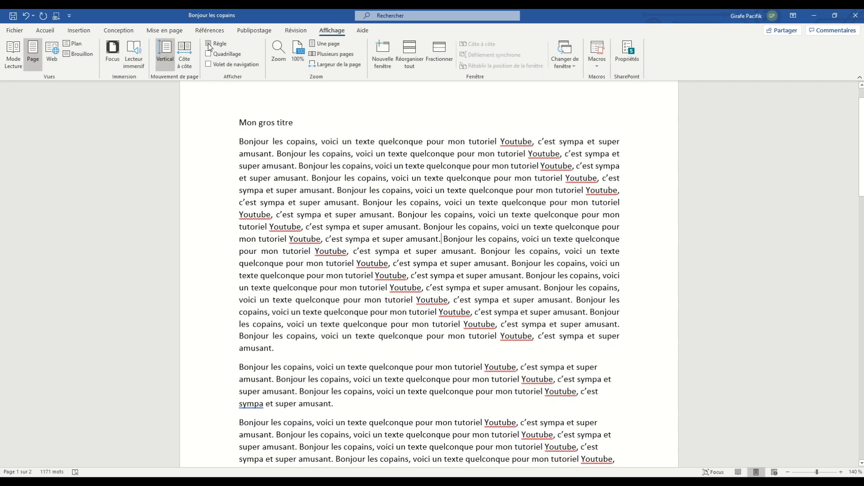
pyautogui.click(209, 44)
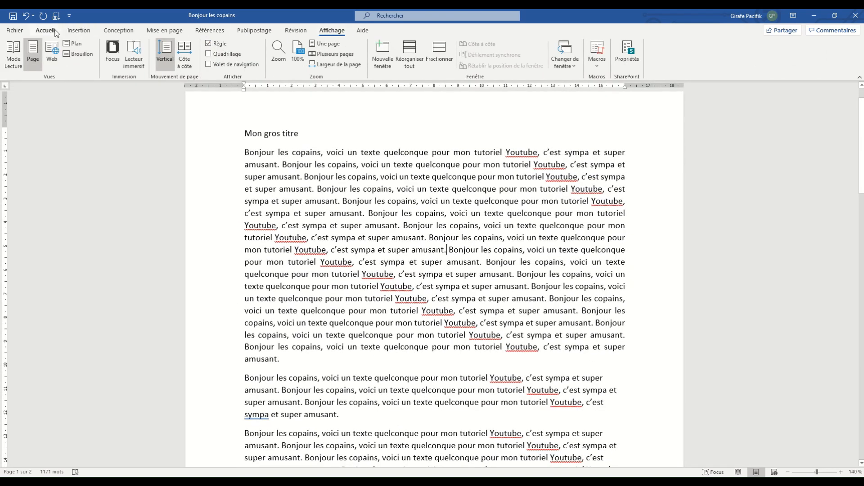
pyautogui.click(56, 34)
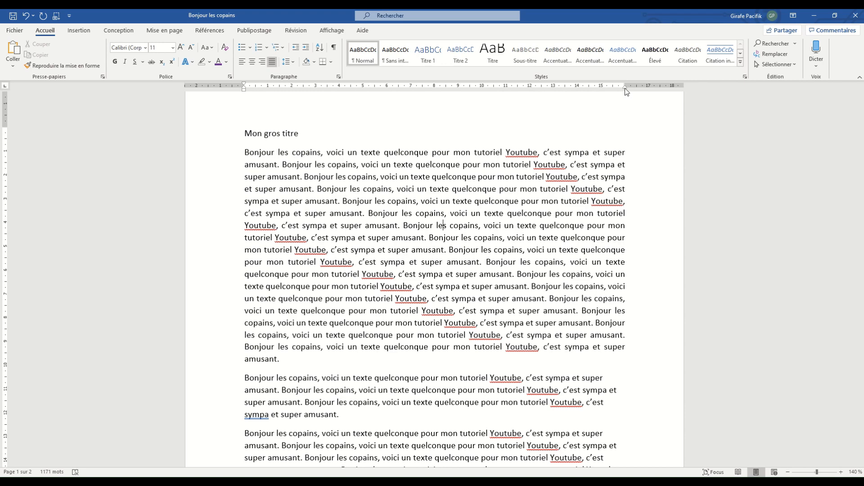
# Try setting the right indent to the 12 cm ruler mark for the first five body paragraphs together, and undo it.
pyautogui.moveTo(624, 87)
pyautogui.mouseDown()
pyautogui.moveTo(512, 90)
pyautogui.moveTo(623, 90)
pyautogui.mouseUp()
pyautogui.scroll(-5, 562, 143)
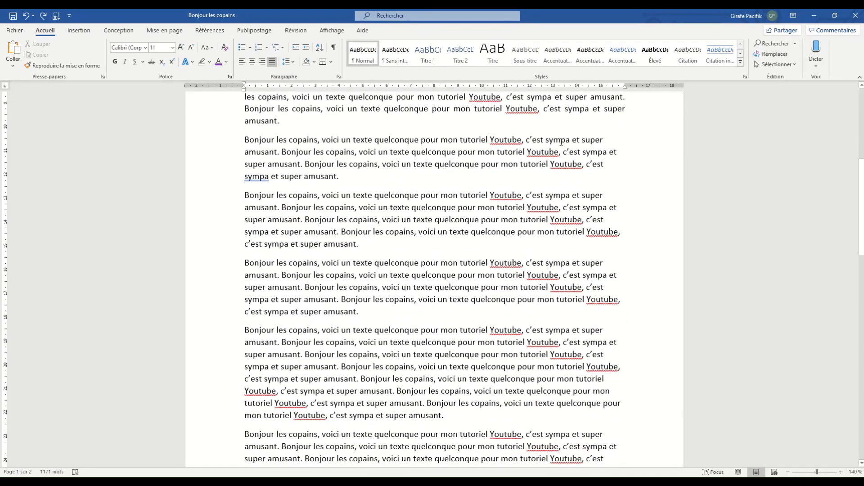
pyautogui.moveTo(563, 105); pyautogui.dragTo(580, 330)
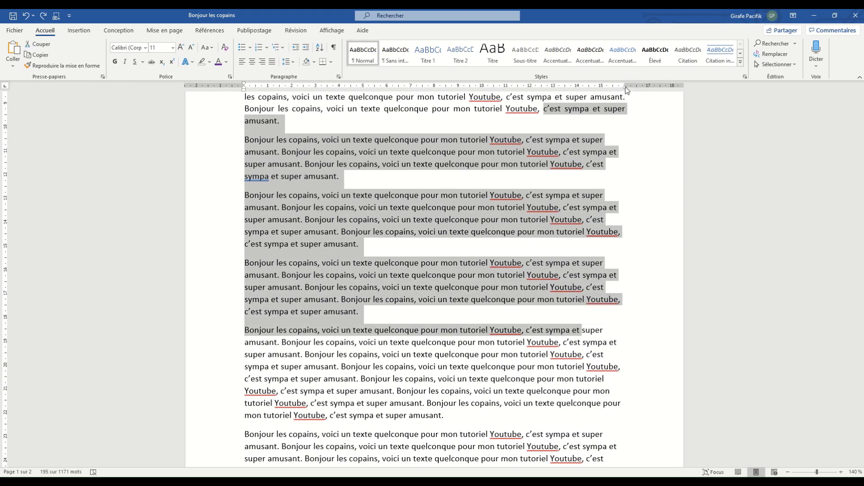
pyautogui.moveTo(625, 89); pyautogui.dragTo(530, 90)
pyautogui.scroll(5, 546, 152)
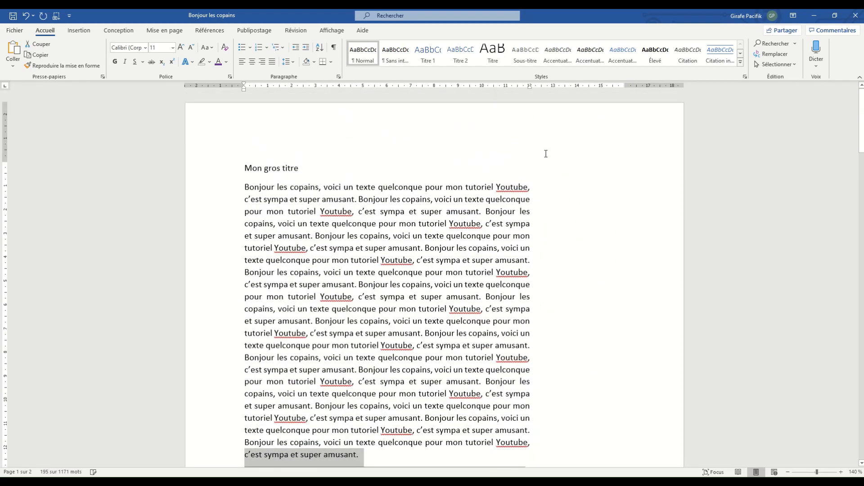
pyautogui.scroll(-15, 546, 152)
pyautogui.scroll(15, 546, 155)
pyautogui.click(27, 17)
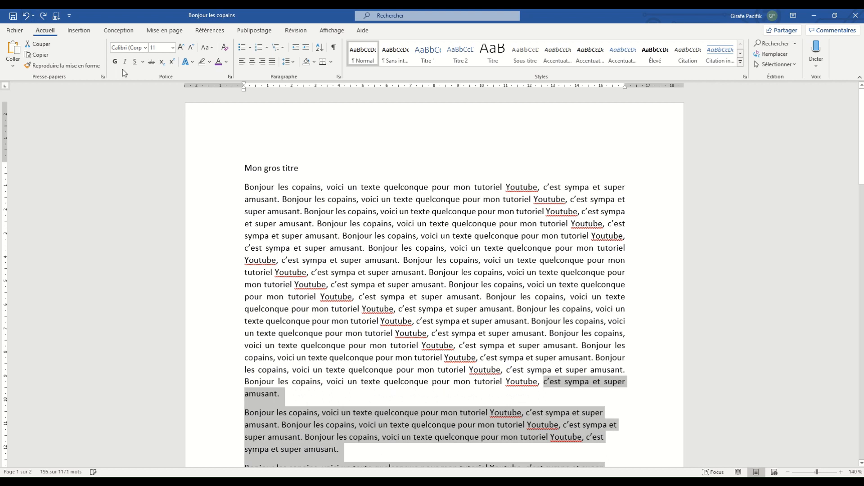
# Try a 1 cm first-line indent on the first body paragraph using the ruler, and reset its indent markers to zero.
pyautogui.click(508, 277)
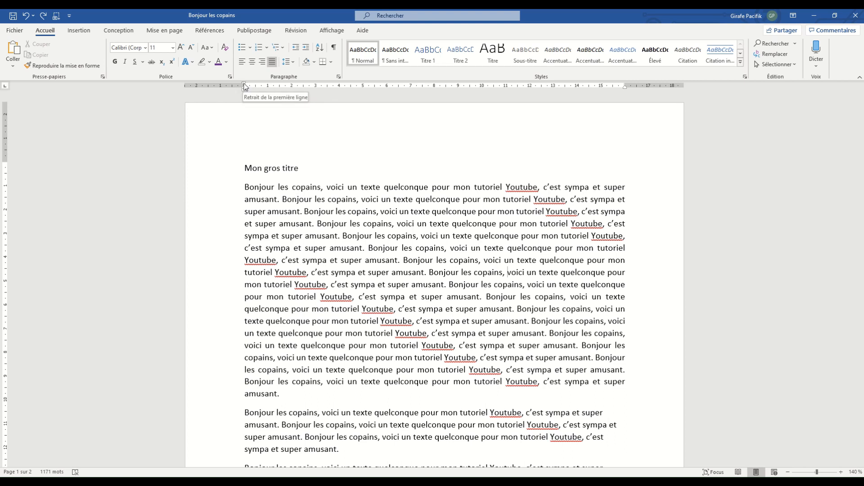
pyautogui.moveTo(245, 86); pyautogui.dragTo(303, 92)
pyautogui.moveTo(323, 92)
pyautogui.mouseDown()
pyautogui.moveTo(244, 93)
pyautogui.moveTo(268, 87)
pyautogui.mouseUp()
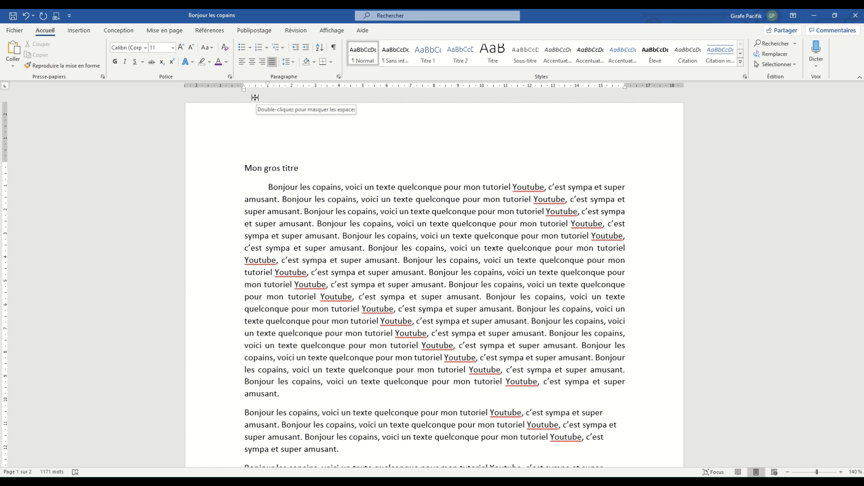
pyautogui.moveTo(244, 93)
pyautogui.mouseDown()
pyautogui.moveTo(341, 98)
pyautogui.moveTo(244, 90)
pyautogui.moveTo(263, 86)
pyautogui.moveTo(246, 93)
pyautogui.mouseUp()
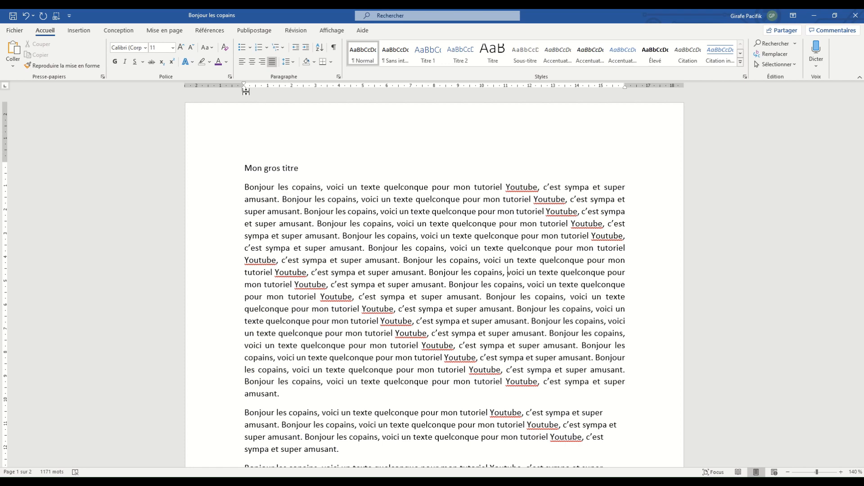
pyautogui.moveTo(244, 91)
pyautogui.mouseDown()
pyautogui.moveTo(289, 90)
pyautogui.moveTo(244, 90)
pyautogui.mouseUp()
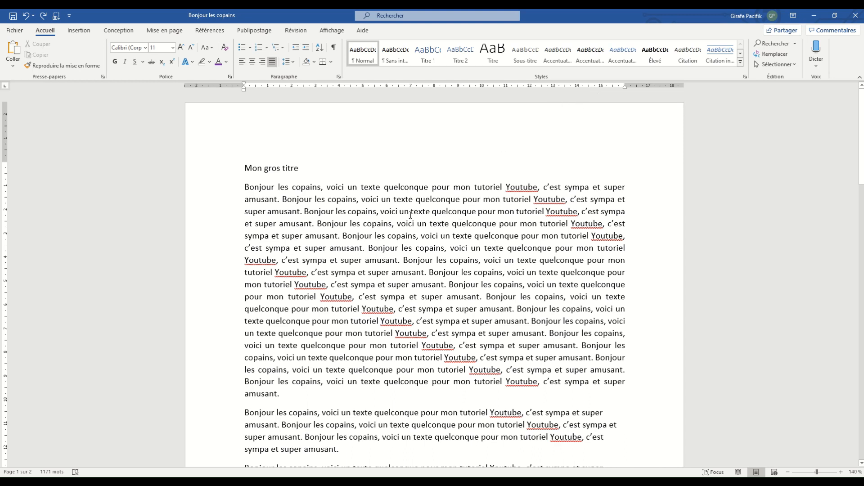
# Examine the alignment and special indent options in the first body paragraph's Paragraph dialog, leaving them unchanged.
pyautogui.click(340, 80)
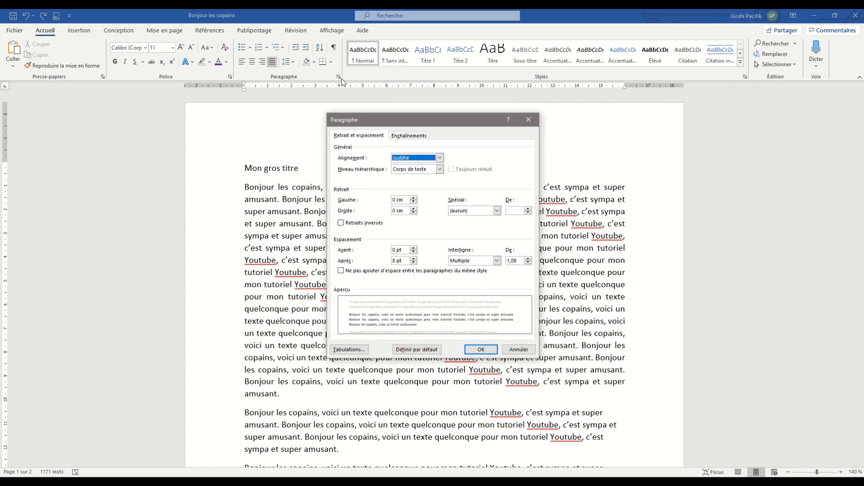
pyautogui.click(528, 119)
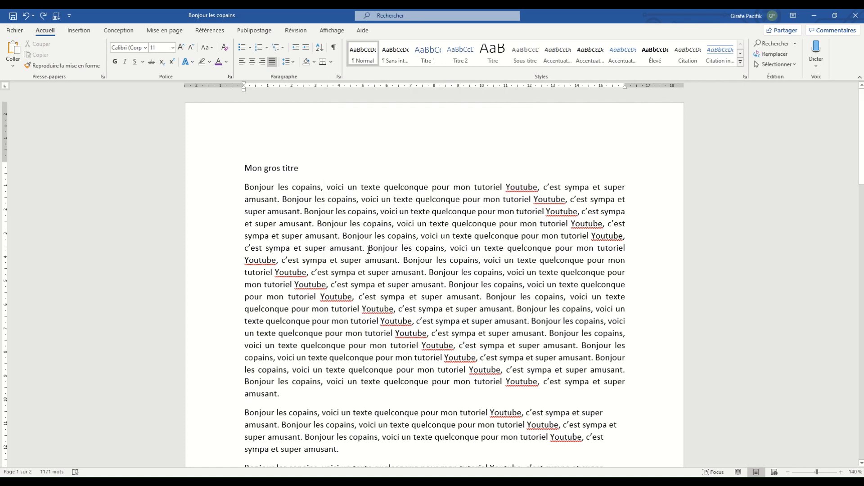
pyautogui.rightClick(373, 225)
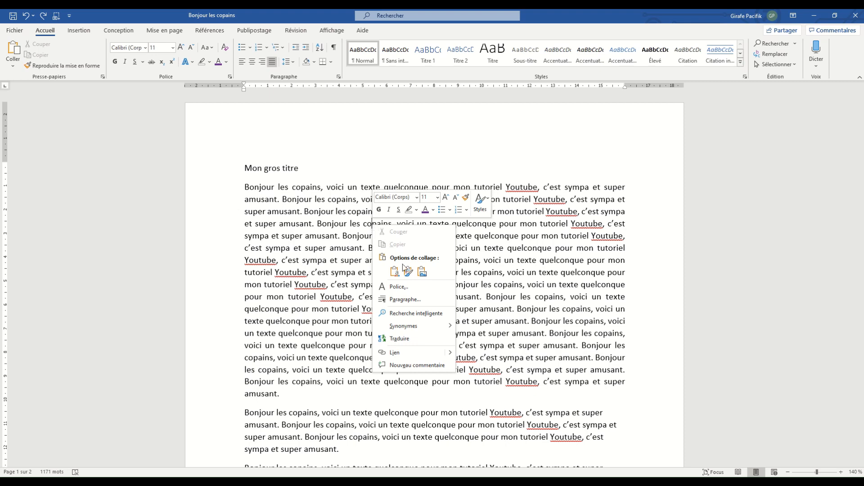
pyautogui.click(403, 300)
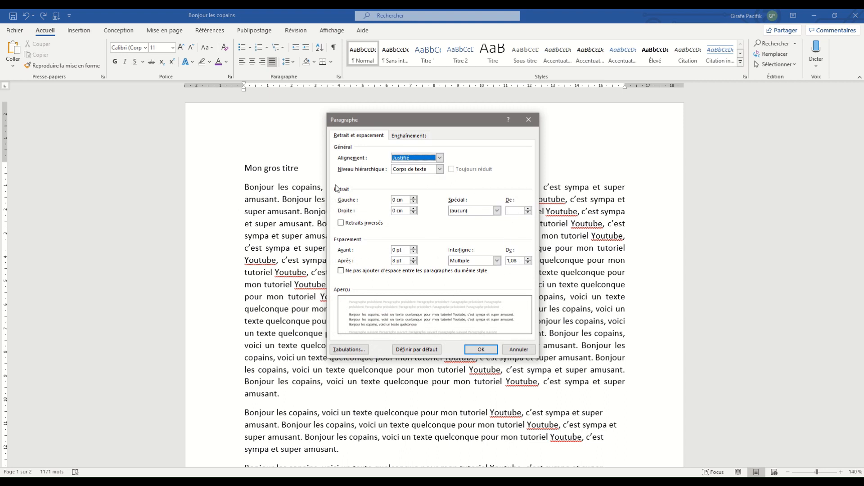
pyautogui.click(439, 158)
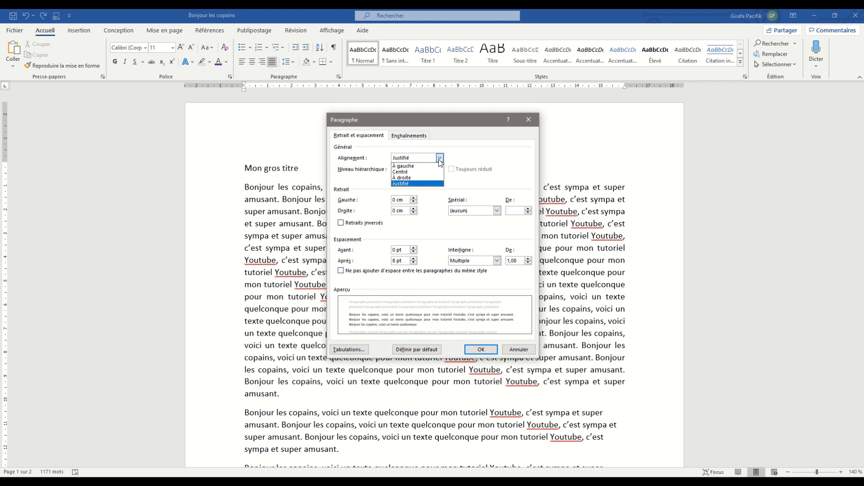
pyautogui.click(440, 158)
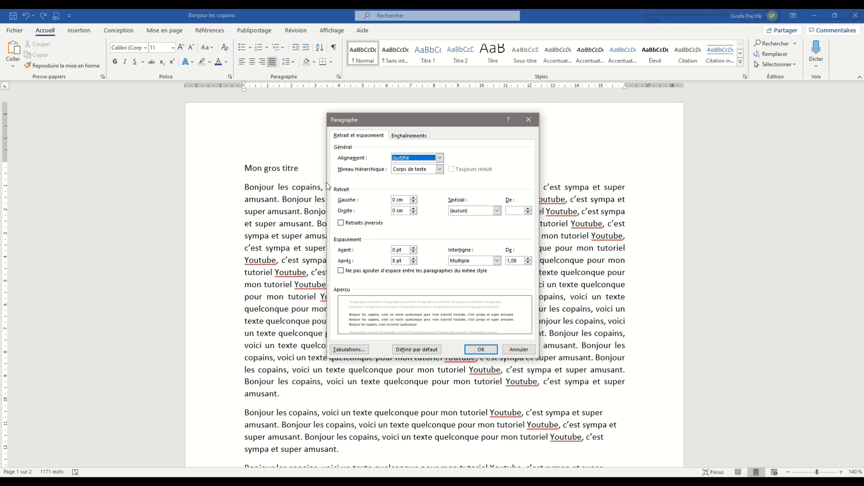
pyautogui.click(497, 211)
pyautogui.click(497, 217)
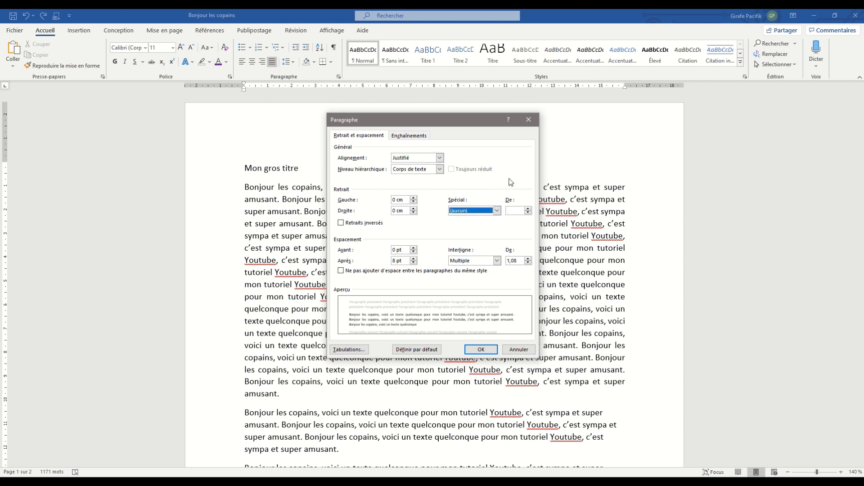
pyautogui.click(529, 119)
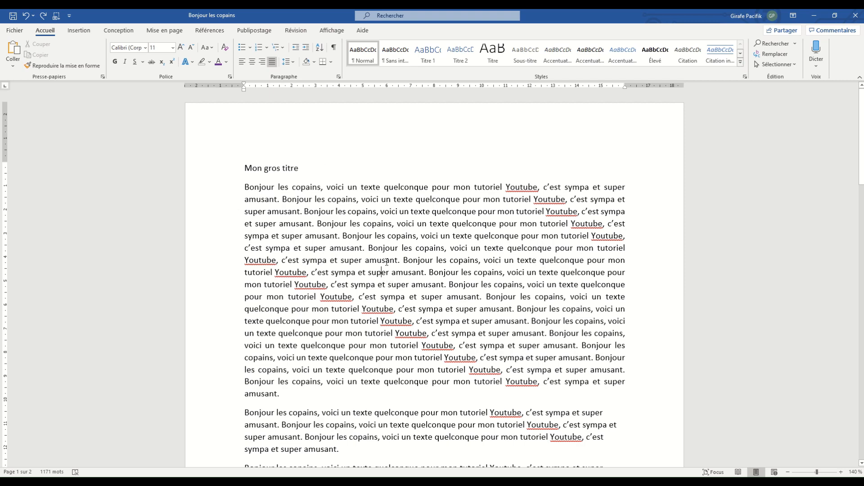
# Preview the line spacing choices and the added space before the first body paragraph, without applying any.
pyautogui.click(293, 63)
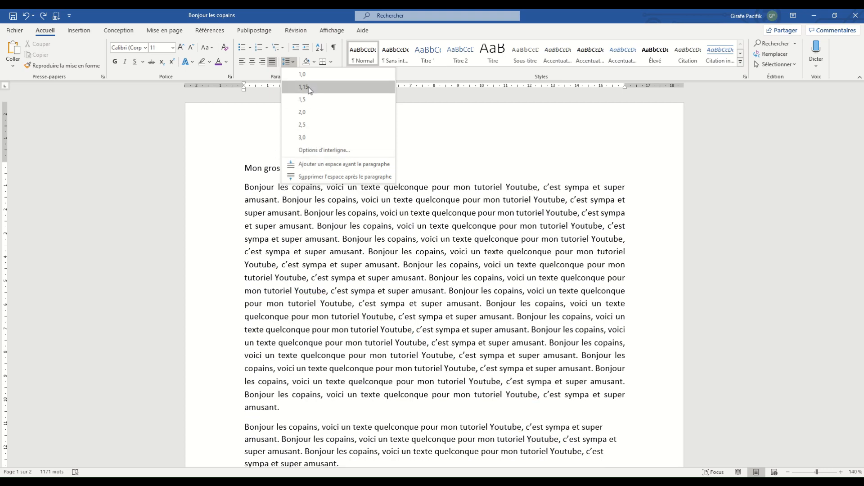
pyautogui.click(327, 213)
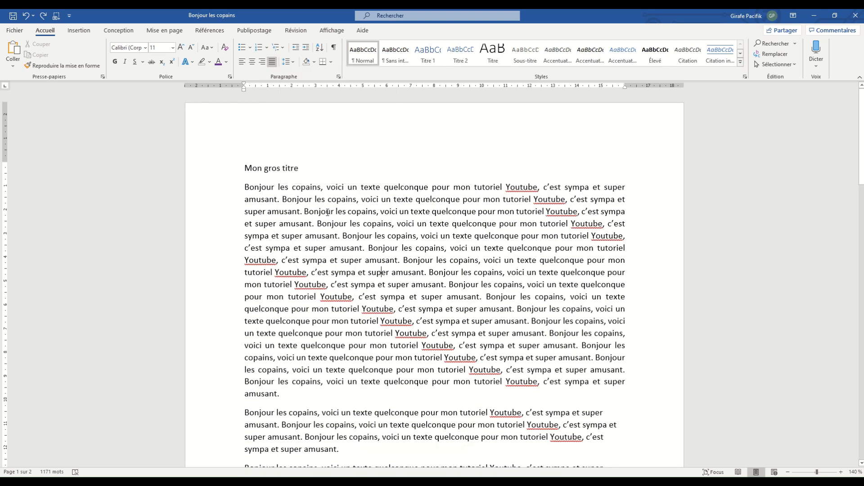
pyautogui.click(288, 61)
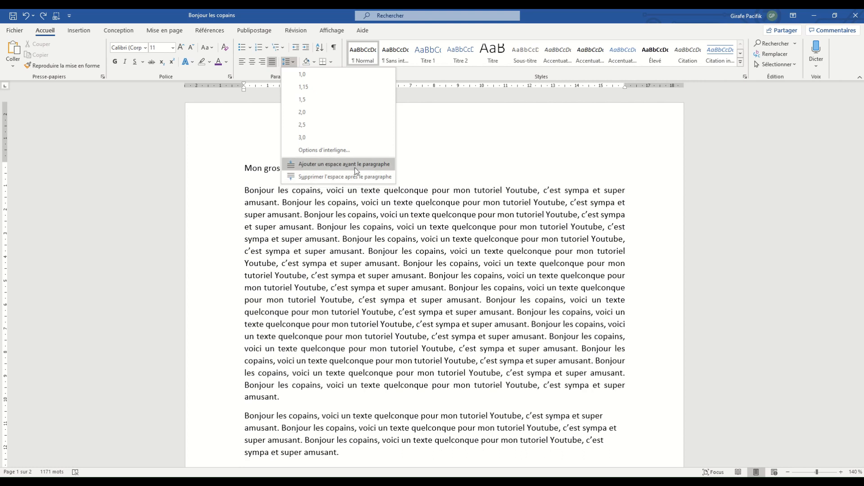
pyautogui.click(331, 203)
# Examine the line spacing options in the first body paragraph's Paragraph dialog, and cancel without changes.
pyautogui.rightClick(410, 246)
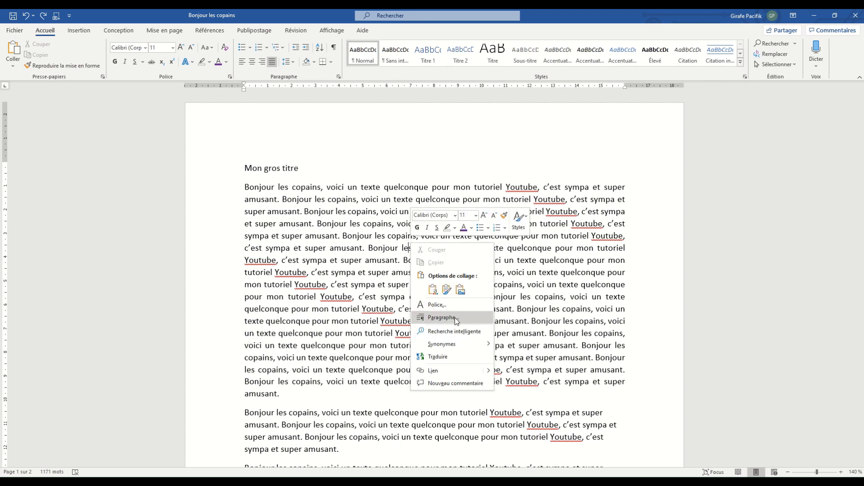
pyautogui.click(456, 319)
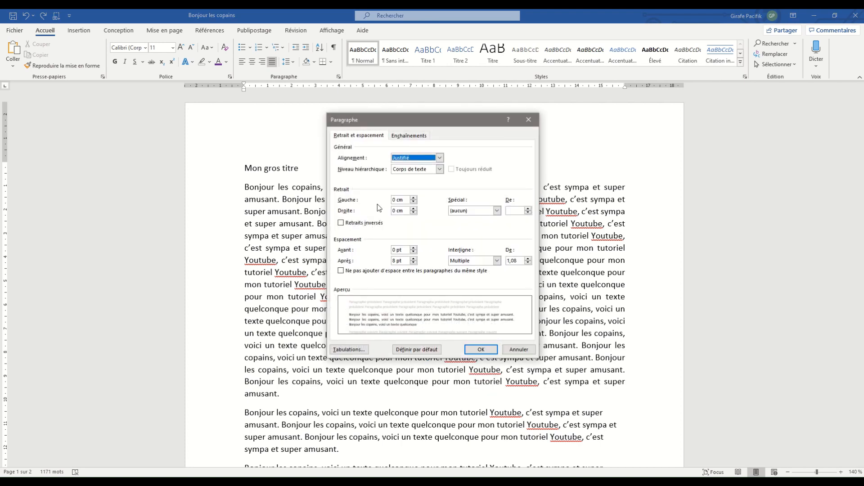
pyautogui.click(497, 260)
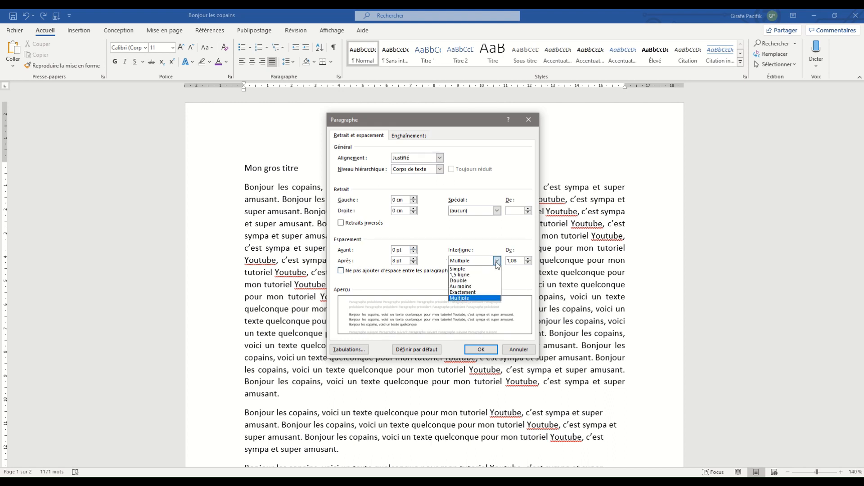
pyautogui.click(497, 261)
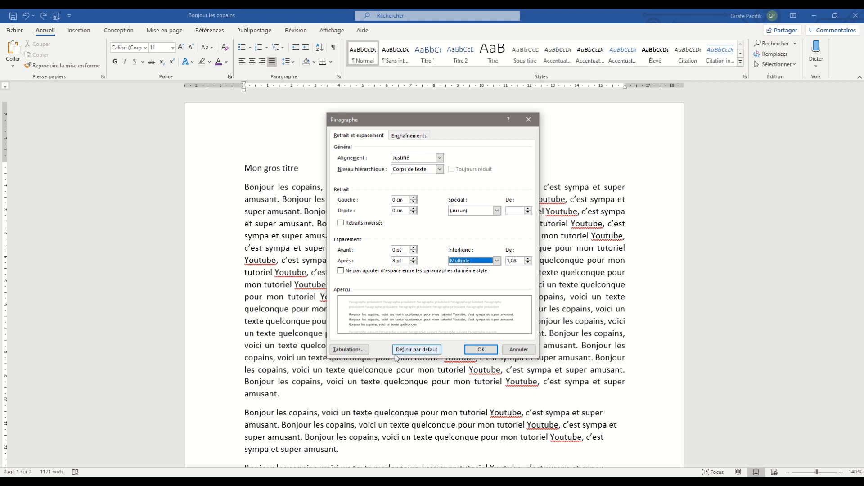
pyautogui.click(523, 351)
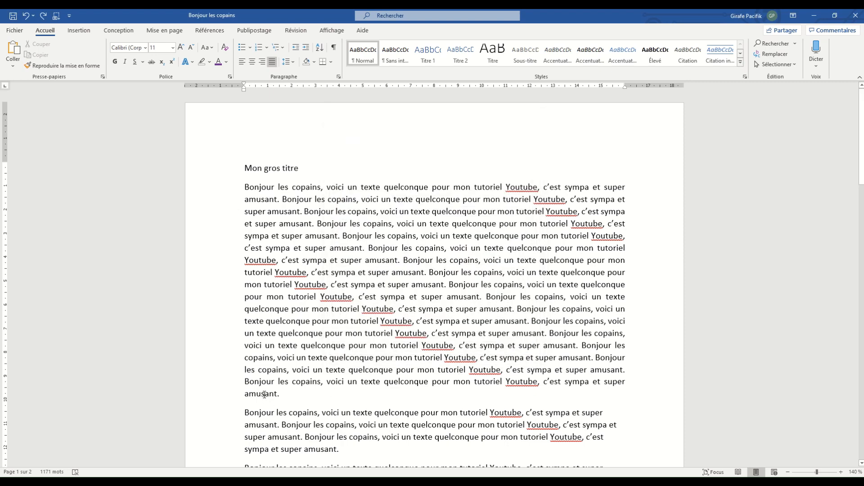
# Set the spacing after the first body paragraph to 0 pt through the Paragraph dialog.
pyautogui.click(339, 76)
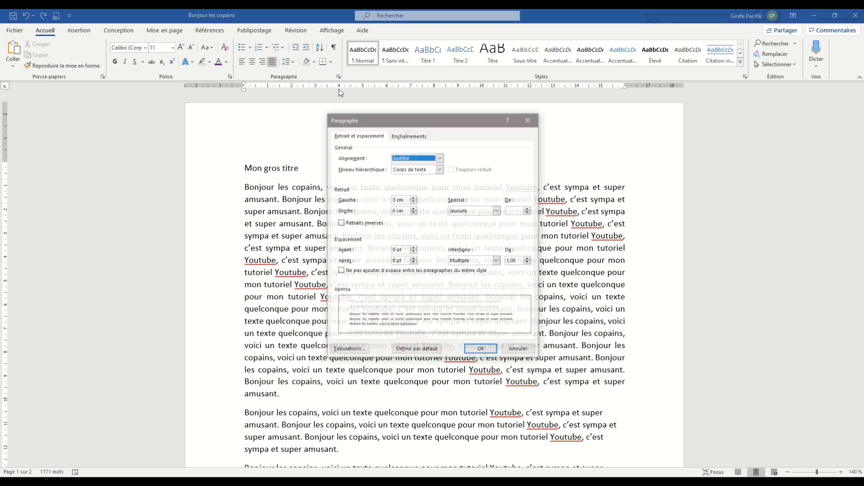
pyautogui.click(414, 263)
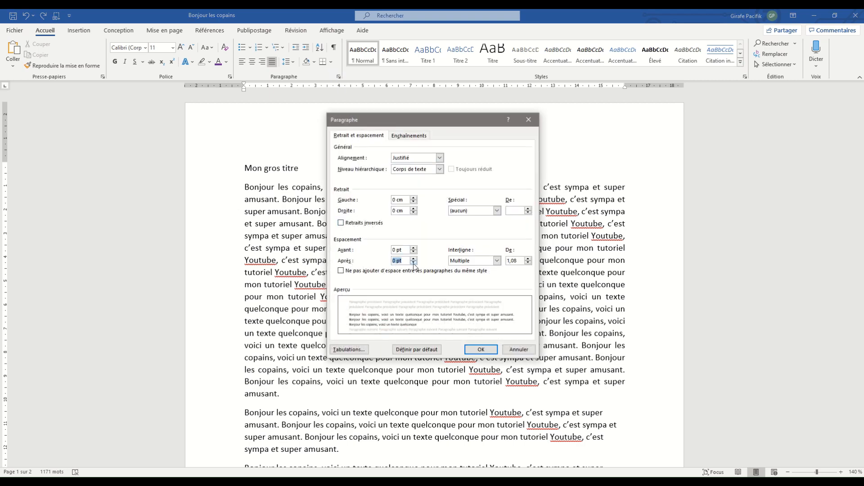
pyautogui.click(480, 349)
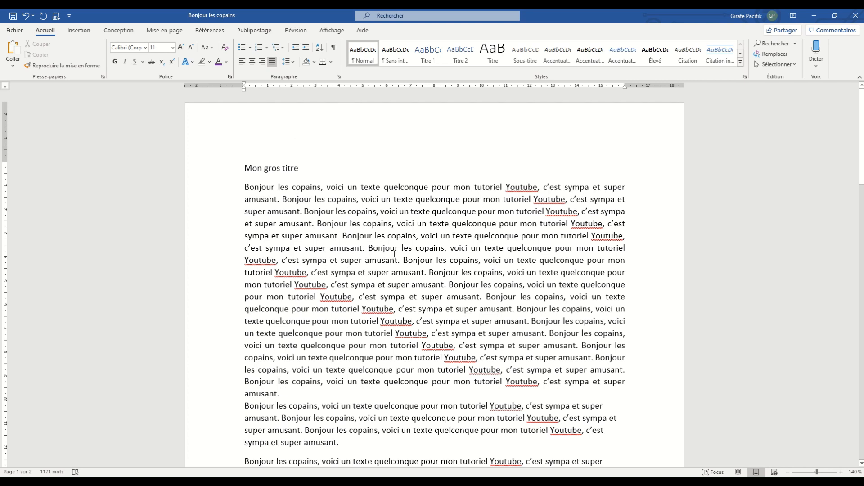
# Try raising and lowering the spacing after the first body paragraph in 6 pt increments, and set it to 8 pt.
pyautogui.click(171, 32)
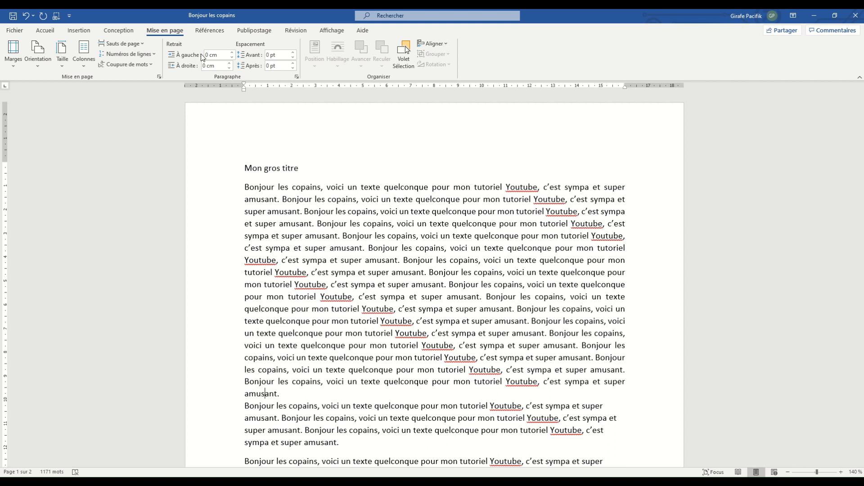
pyautogui.click(293, 64)
pyautogui.click(293, 64)
pyautogui.click(293, 67)
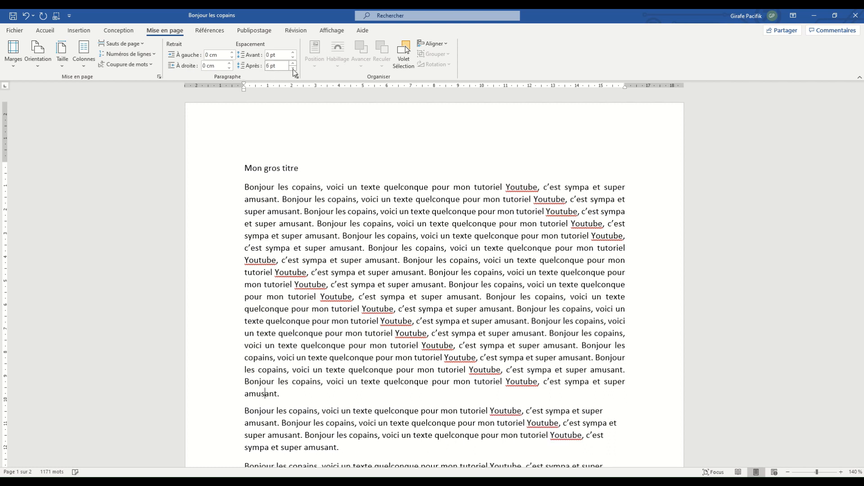
pyautogui.click(293, 64)
pyautogui.click(293, 68)
pyautogui.click(275, 65)
pyautogui.write('8')
pyautogui.press('Return')
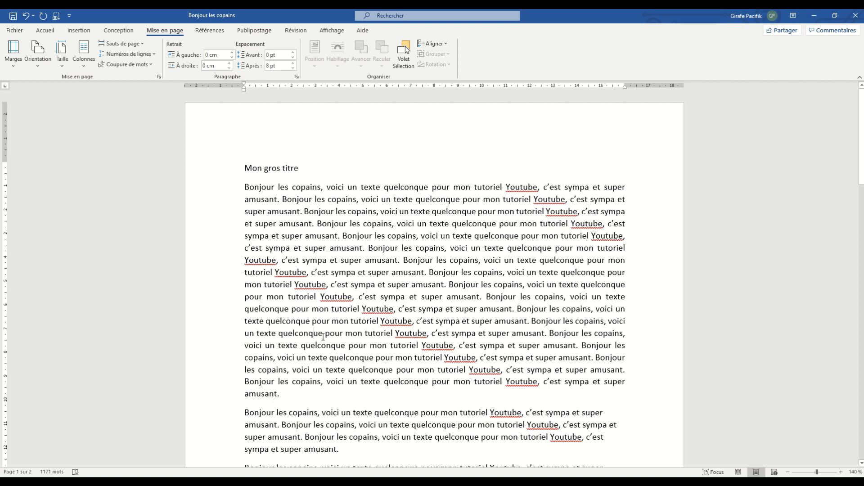
# View the list of line and paragraph spacing choices without applying any.
pyautogui.click(45, 31)
pyautogui.click(293, 63)
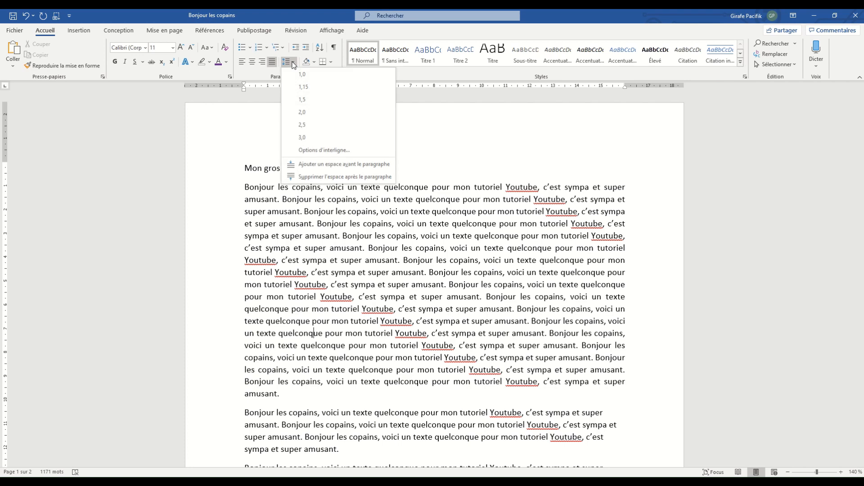
pyautogui.click(293, 63)
pyautogui.scroll(-3, 422, 269)
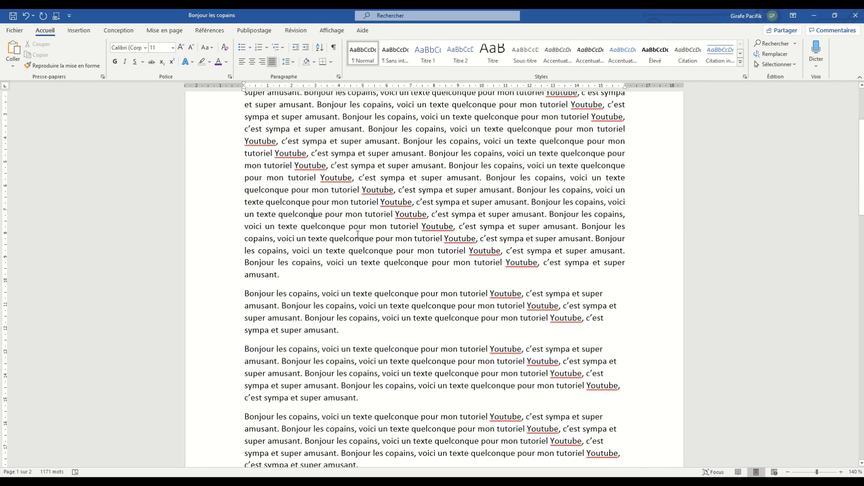
pyautogui.click(288, 276)
pyautogui.click(264, 336)
pyautogui.scroll(3, 360, 333)
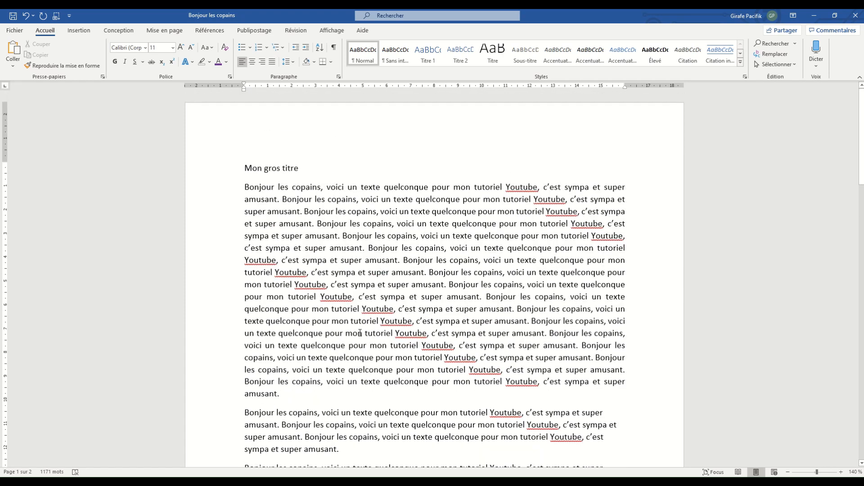
pyautogui.click(320, 169)
pyautogui.scroll(-3, 407, 247)
pyautogui.scroll(3, 407, 247)
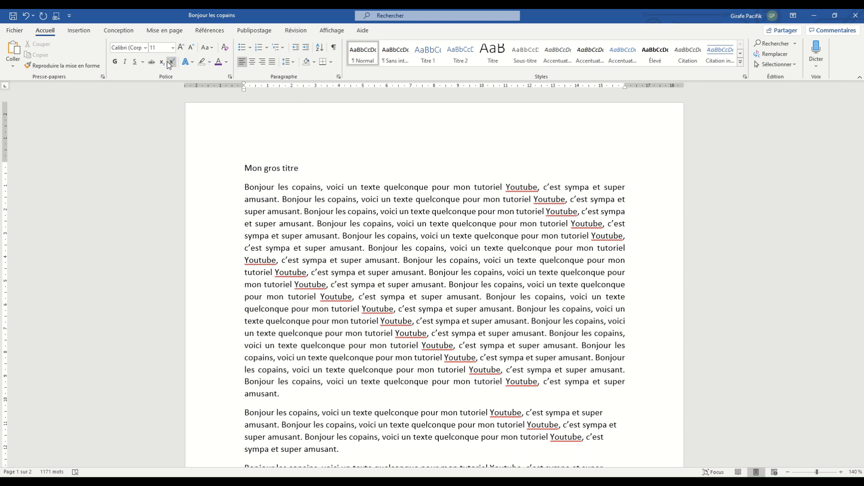
pyautogui.moveTo(327, 188); pyautogui.dragTo(463, 200)
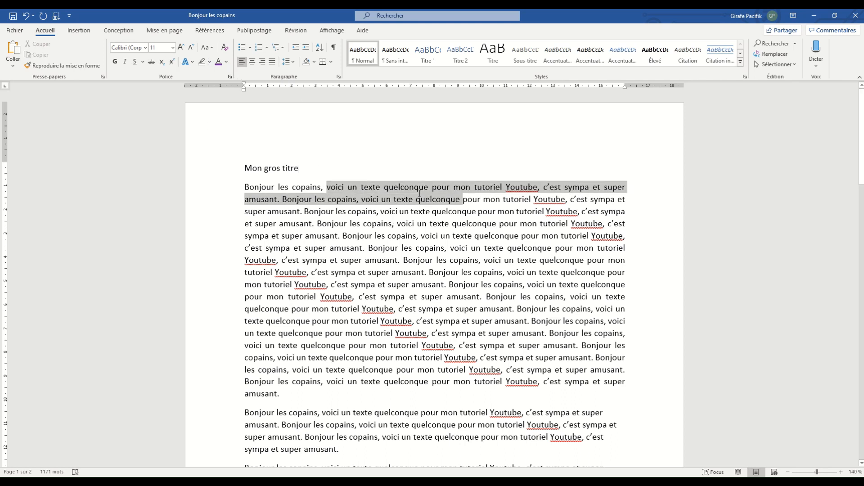
pyautogui.click(302, 124)
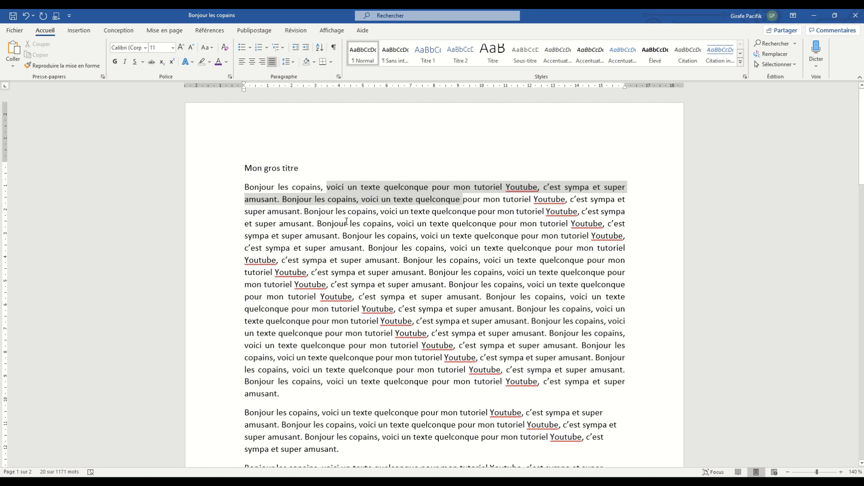
# Shade the entire first body paragraph with a lighter gold theme color.
pyautogui.click(377, 260)
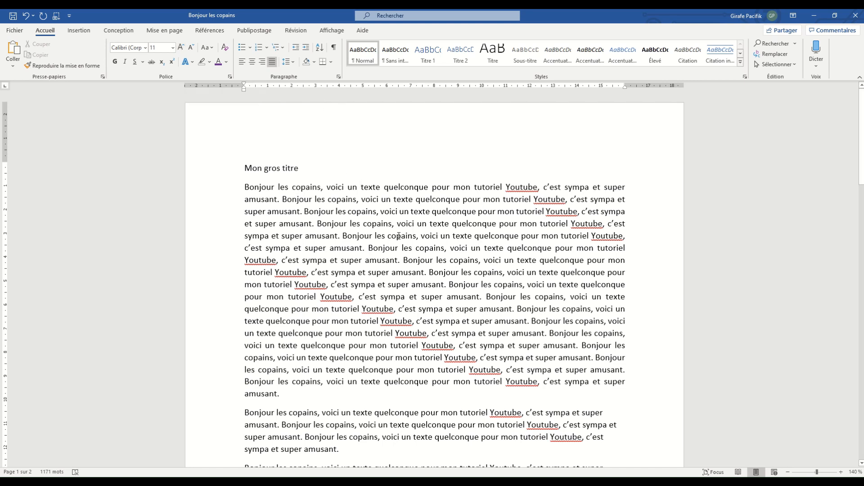
pyautogui.press('Up')
pyautogui.press('Up')
pyautogui.press('Up')
pyautogui.press('Up')
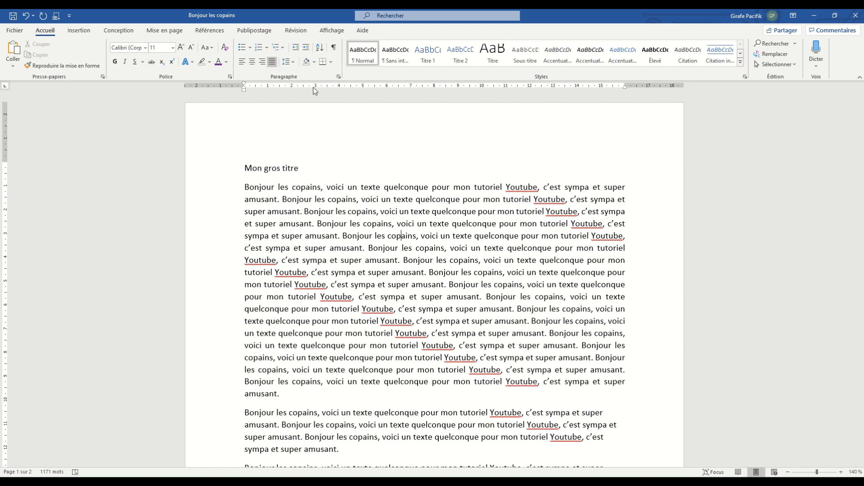
pyautogui.press('Left')
pyautogui.press('Left')
pyautogui.click(314, 62)
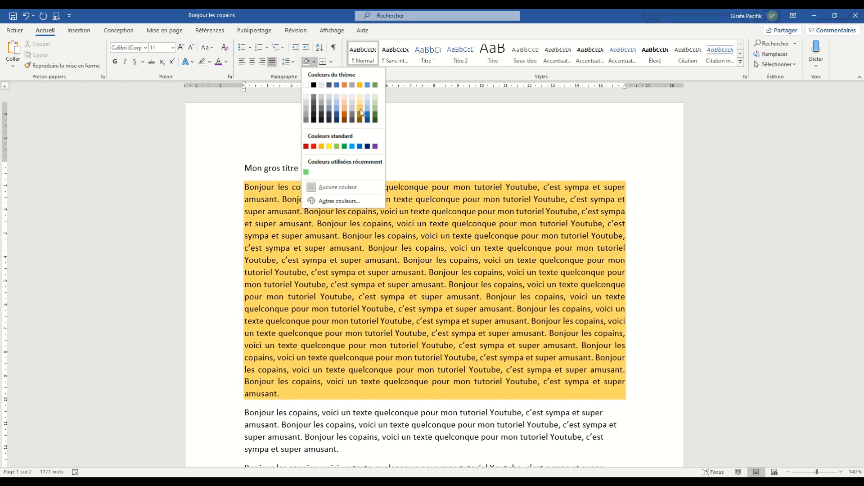
pyautogui.click(360, 110)
# Apply the same gold shading to only part of the third body paragraph, from "voici" in its first line to "voici" in its third line.
pyautogui.scroll(-6, 380, 236)
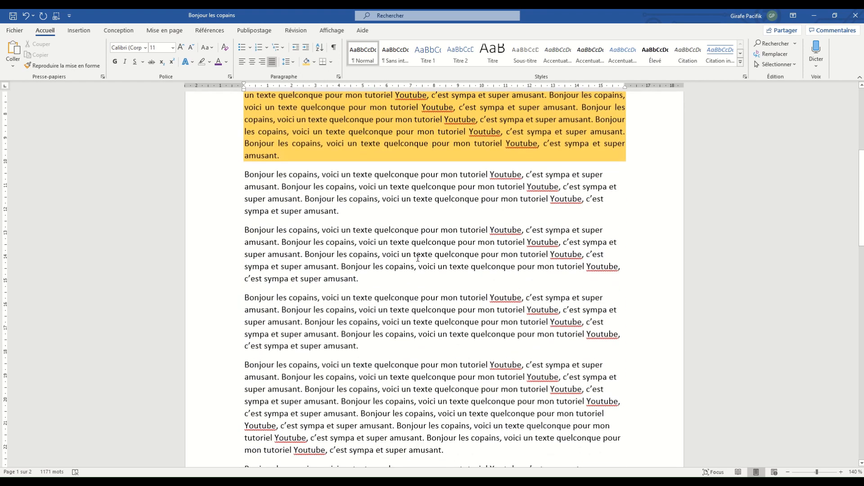
pyautogui.moveTo(325, 230); pyautogui.dragTo(400, 254)
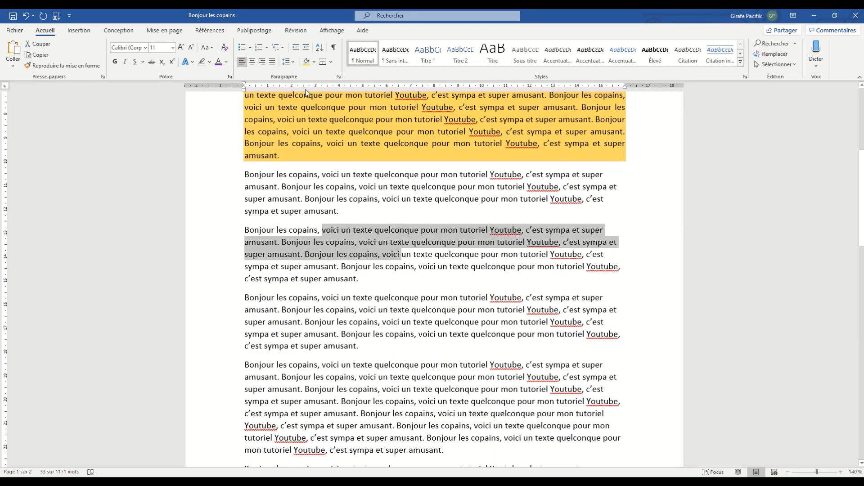
pyautogui.click(307, 65)
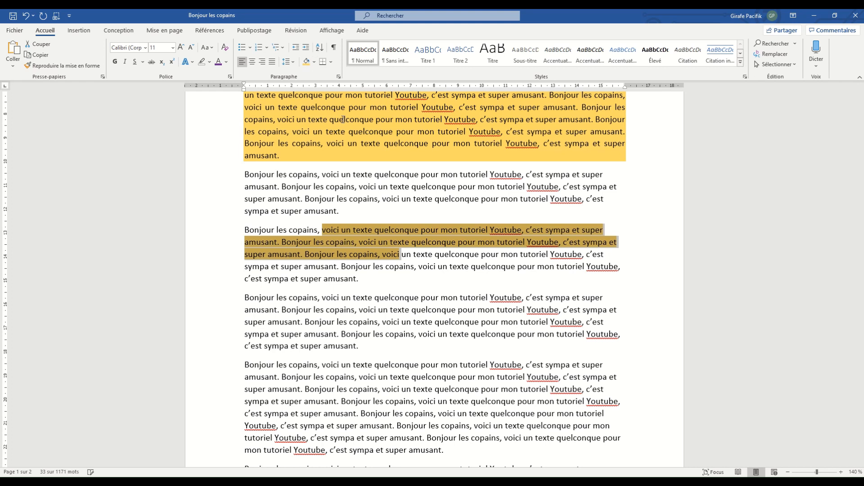
pyautogui.click(445, 256)
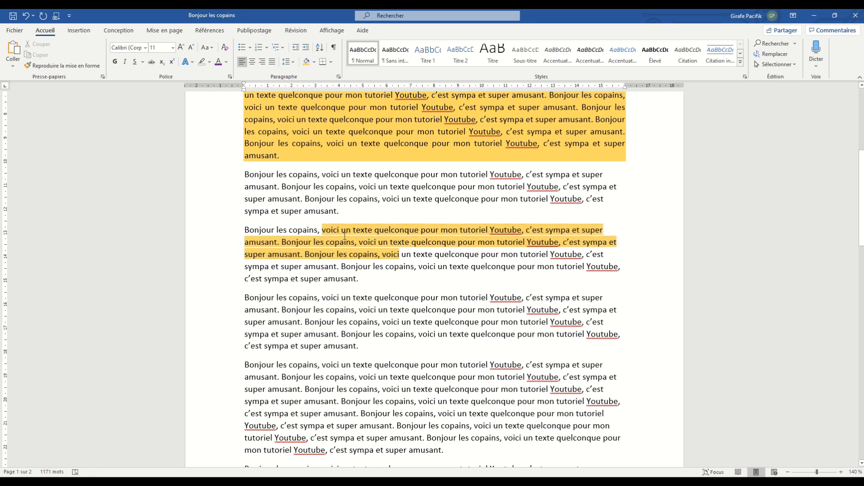
# Try clearing all formatting from the partly shaded text in the third body paragraph, and undo the clearing.
pyautogui.moveTo(290, 230); pyautogui.dragTo(414, 261)
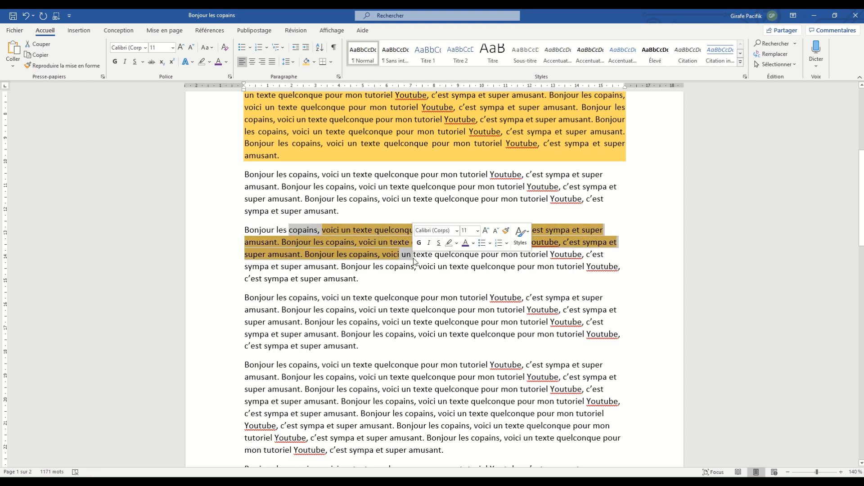
pyautogui.click(224, 47)
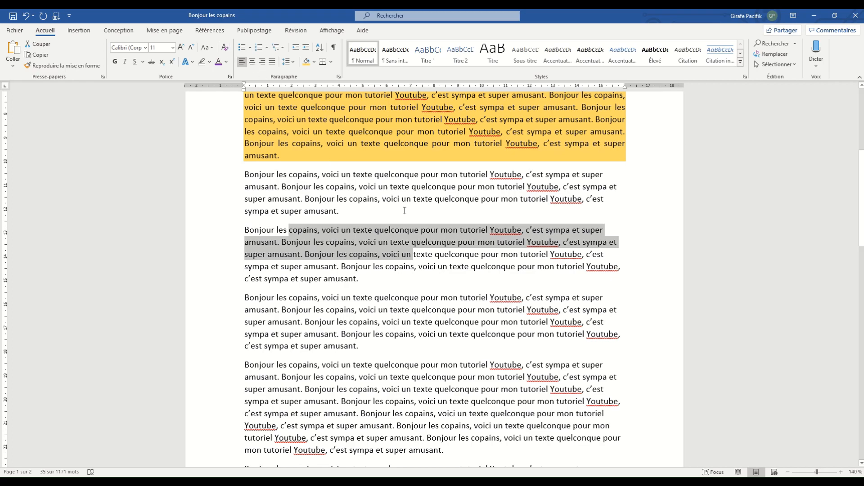
pyautogui.scroll(3, 405, 202)
pyautogui.click(25, 17)
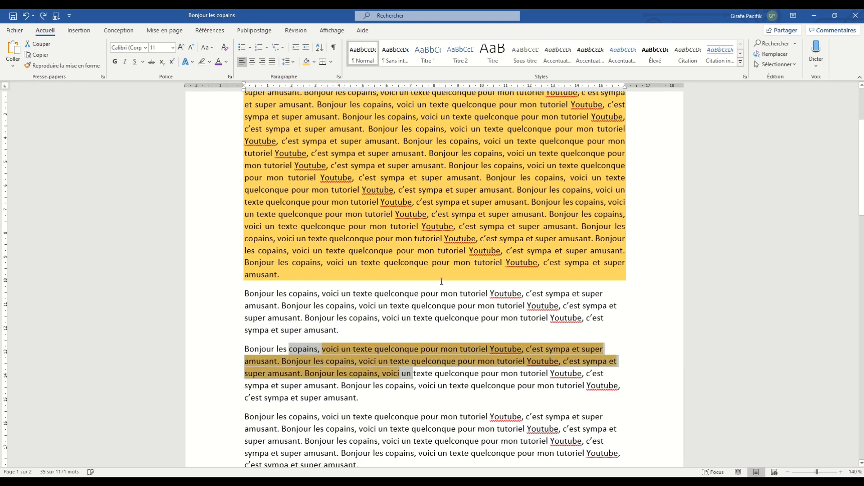
pyautogui.click(442, 283)
# Add outside borders around the entire fifth body paragraph.
pyautogui.scroll(-9, 444, 285)
pyautogui.scroll(3, 399, 208)
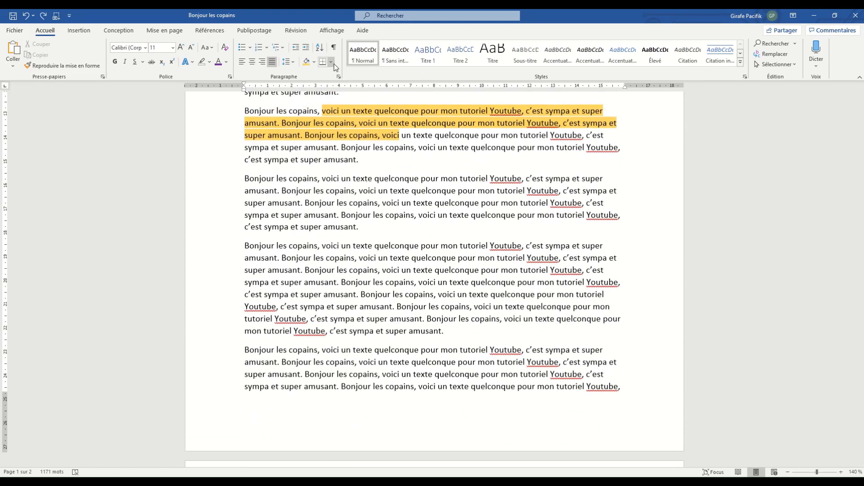
pyautogui.click(333, 63)
pyautogui.click(491, 193)
pyautogui.click(406, 282)
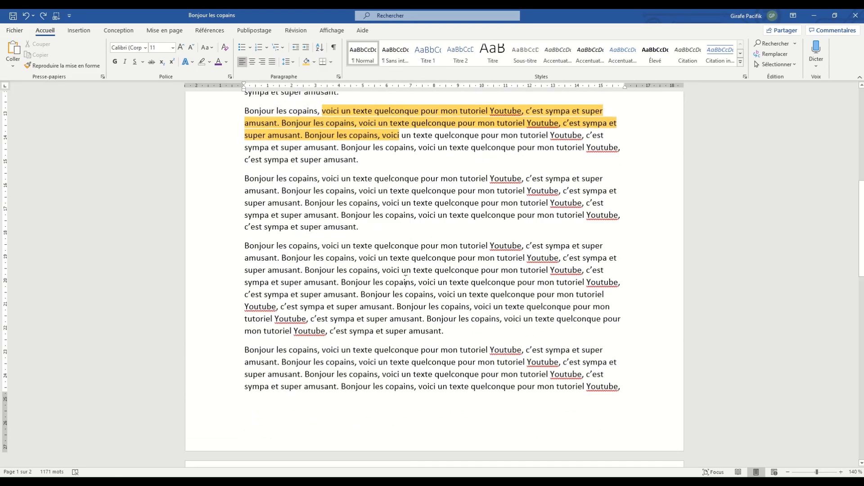
pyautogui.click(333, 63)
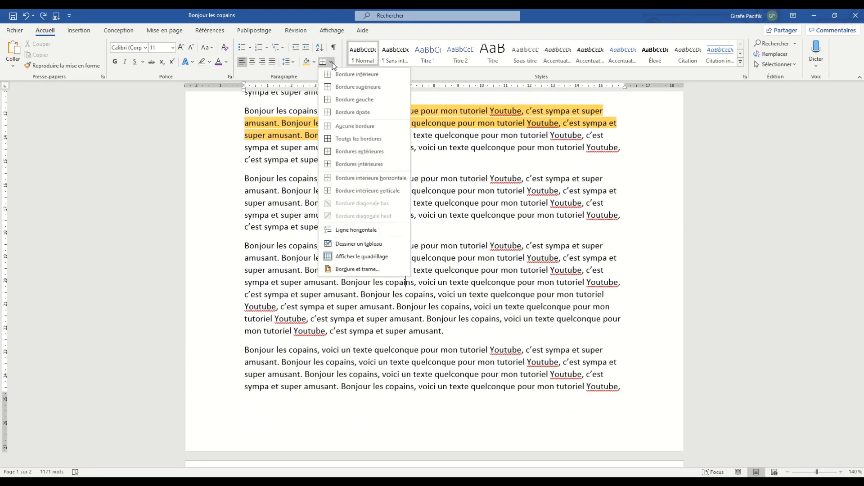
pyautogui.click(368, 150)
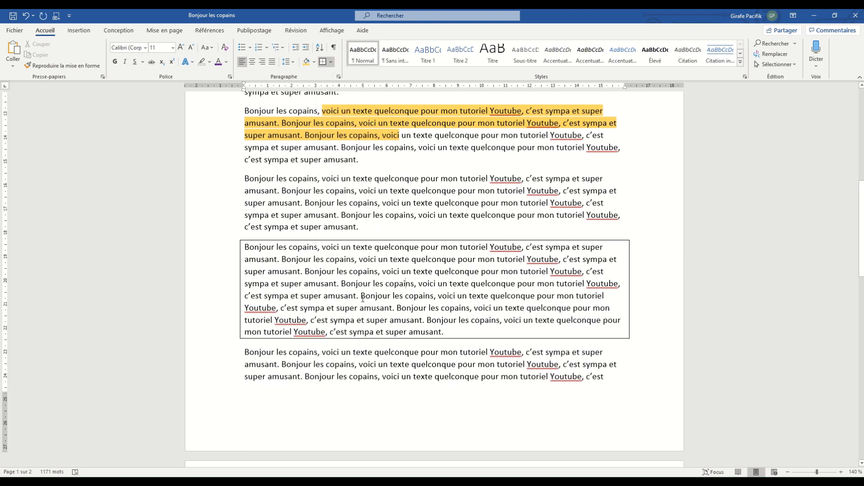
# Add outside borders to only the text from "Bonjour" in the bordered paragraph's second line to "amusant." in its fourth line.
pyautogui.moveTo(282, 259); pyautogui.dragTo(338, 283)
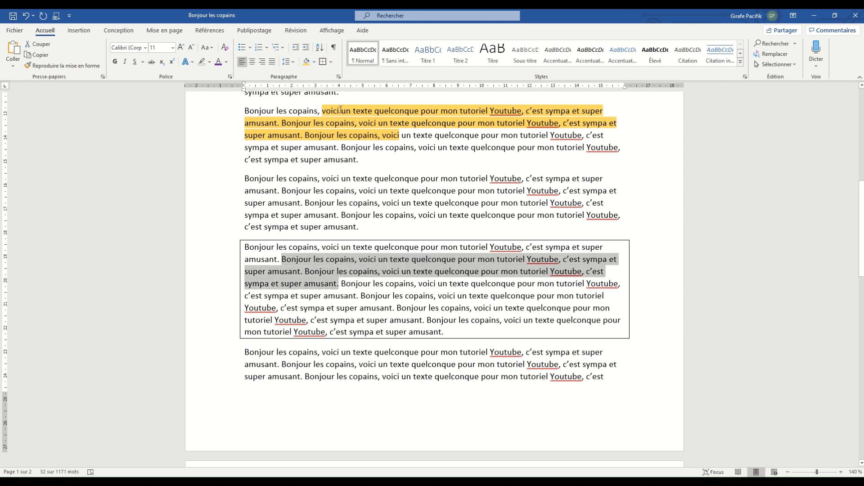
pyautogui.click(322, 62)
pyautogui.click(492, 323)
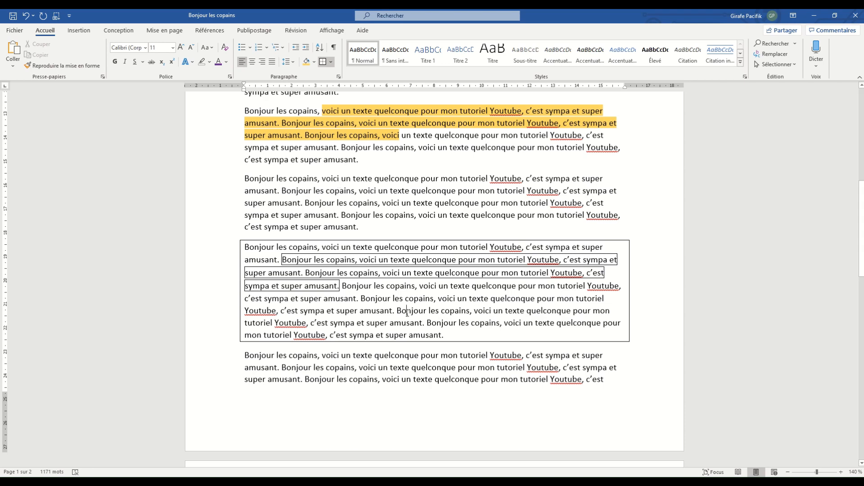
# Try gold shading and outside borders on the first full paragraph of page 2 with all its text selected, and undo both.
pyautogui.scroll(-5, 407, 313)
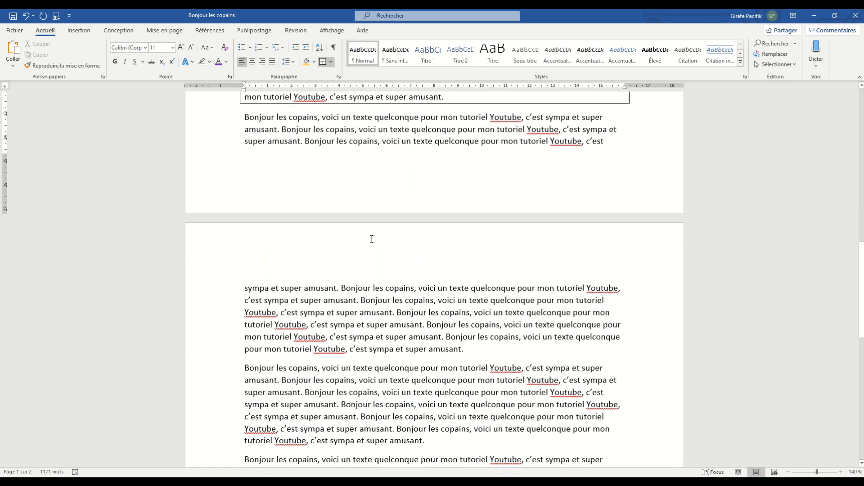
pyautogui.scroll(-3, 371, 239)
pyautogui.moveTo(247, 252); pyautogui.dragTo(427, 325)
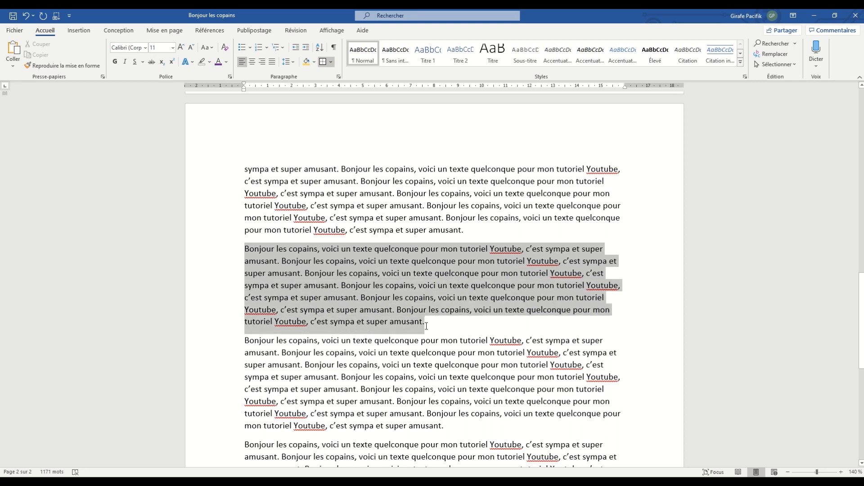
pyautogui.moveTo(425, 328); pyautogui.dragTo(433, 328)
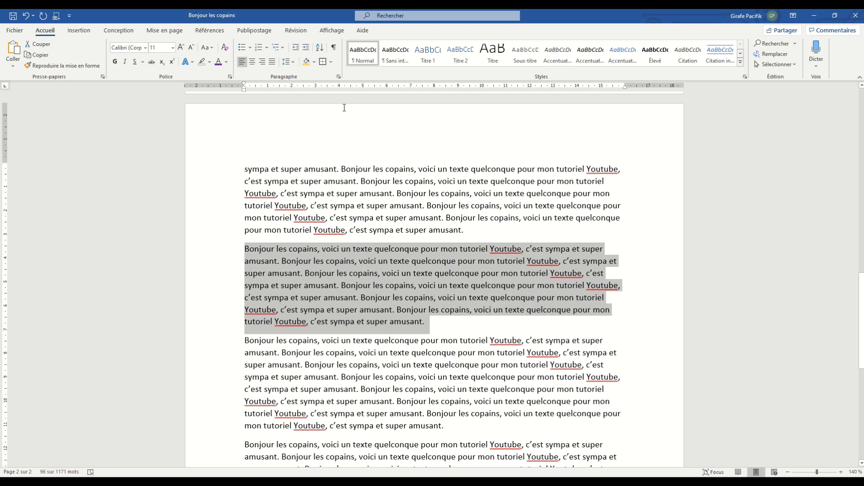
pyautogui.click(307, 62)
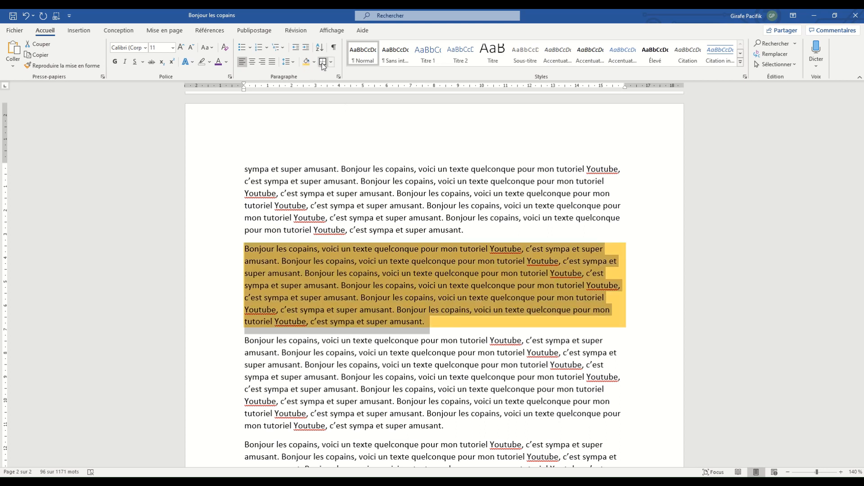
pyautogui.click(323, 63)
pyautogui.click(449, 275)
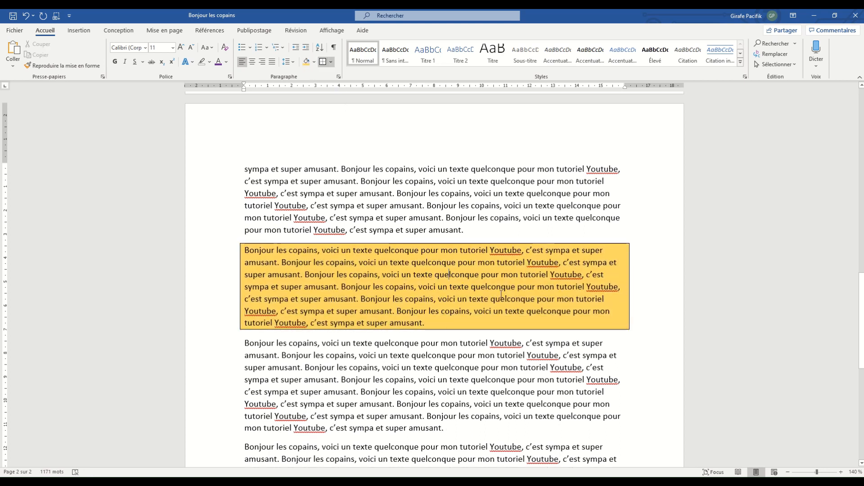
pyautogui.hotkey('ctrl', 'z')
pyautogui.hotkey('ctrl', 'z')
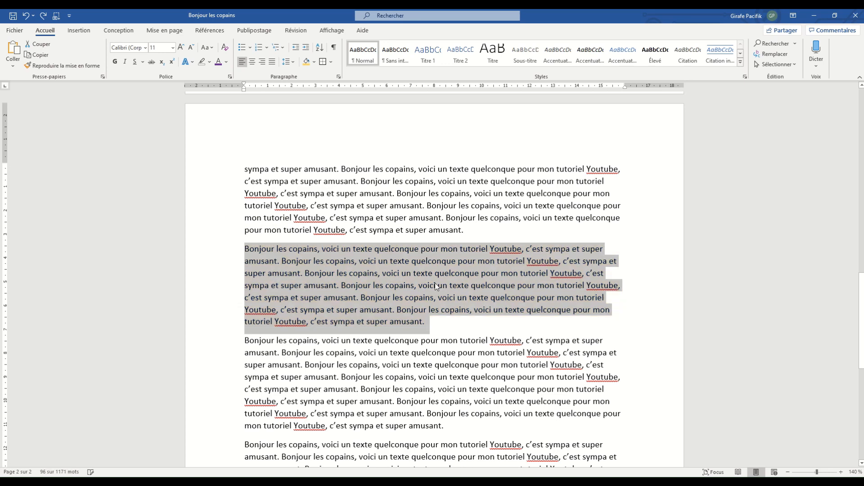
# Apply gold shading and outside borders to the first full paragraph of page 2 without selecting its text.
pyautogui.click(430, 285)
pyautogui.click(307, 62)
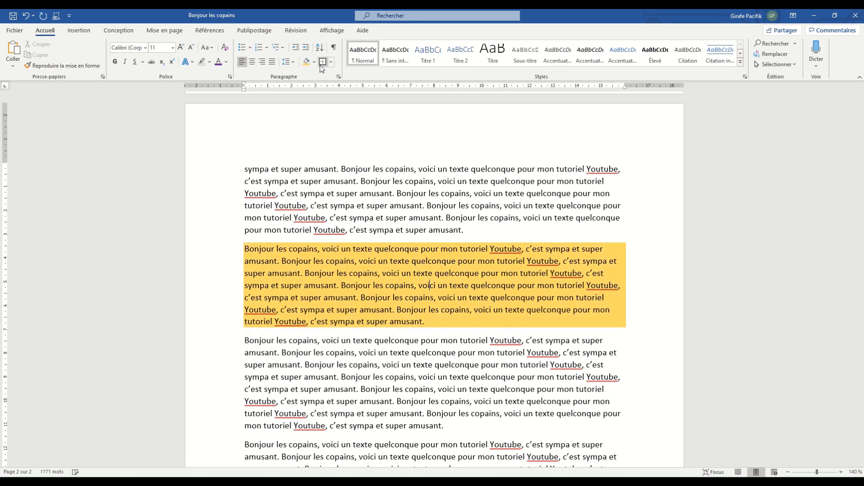
pyautogui.click(322, 63)
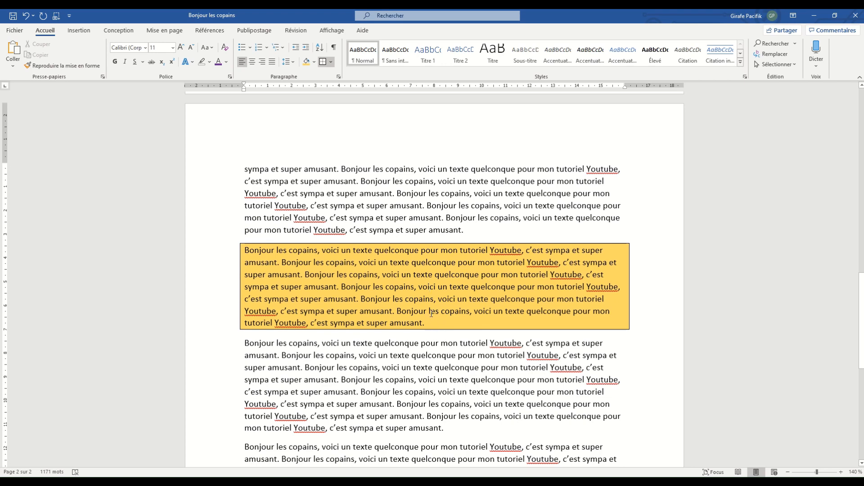
# In the gold bordered paragraph, shade "Bonjour les copains" in line two light blue and the "Bonjour" to "copains" passage in lines five and six light orange.
pyautogui.scroll(2, 431, 313)
pyautogui.scroll(-2, 432, 313)
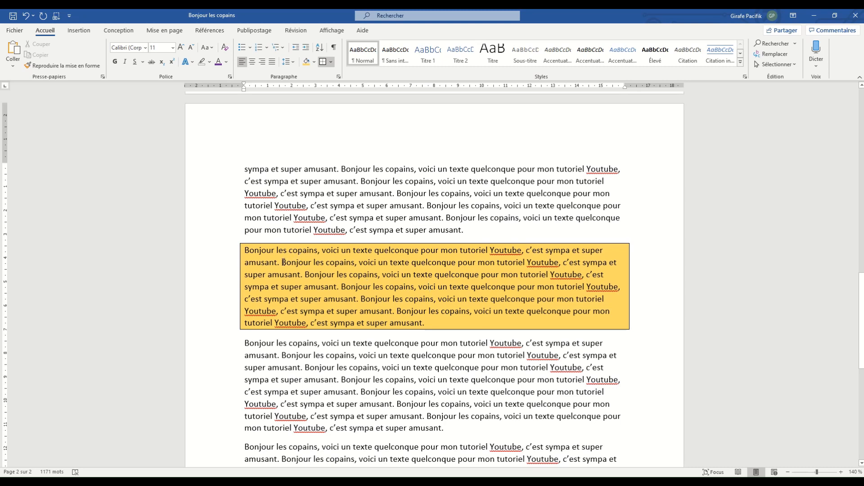
pyautogui.moveTo(283, 262); pyautogui.dragTo(355, 263)
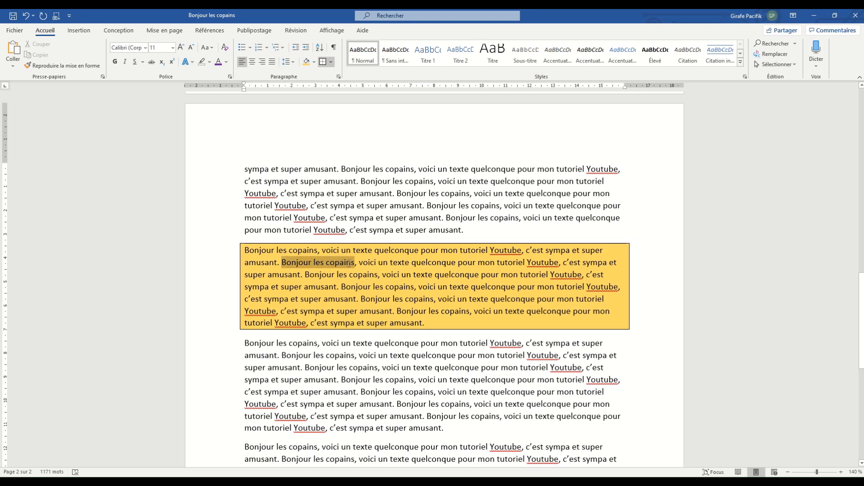
pyautogui.click(315, 64)
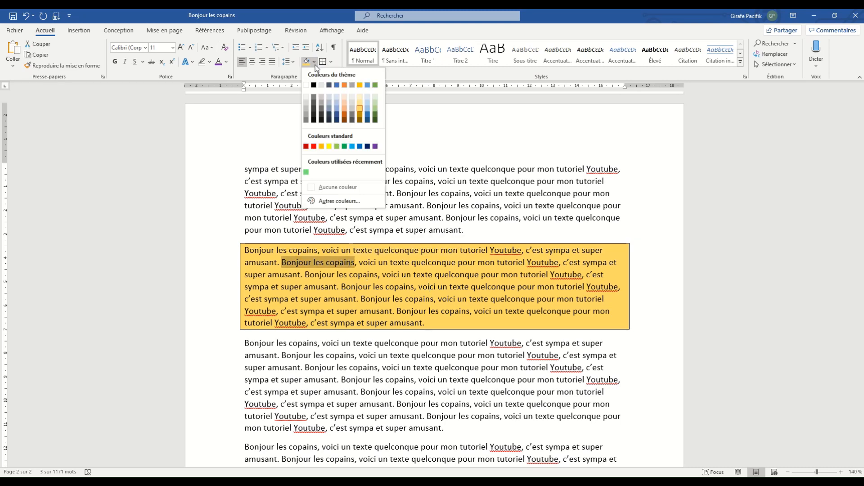
pyautogui.click(367, 101)
pyautogui.moveTo(378, 299); pyautogui.dragTo(470, 311)
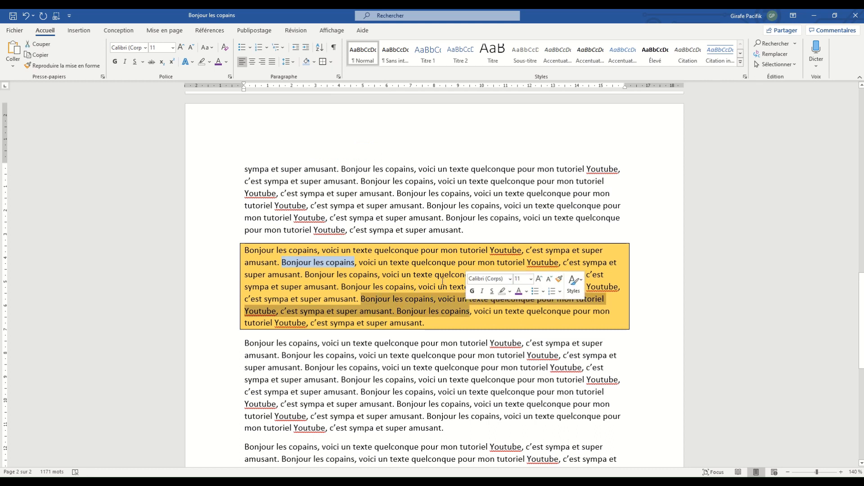
pyautogui.click(315, 63)
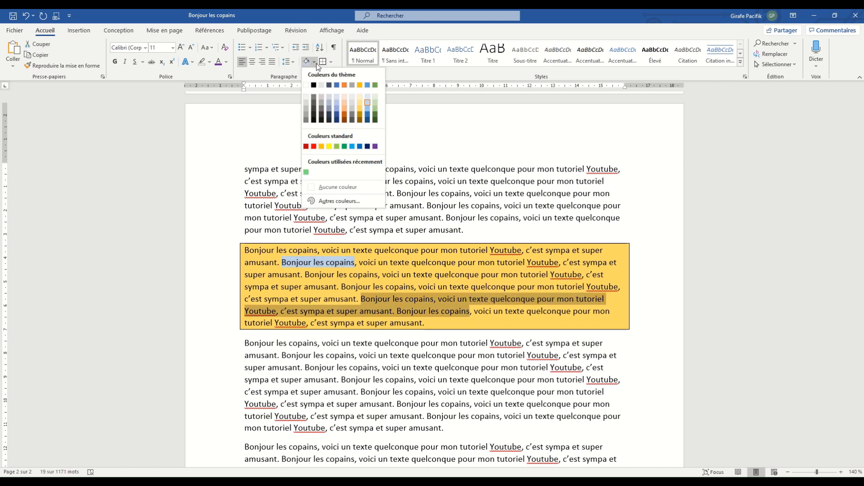
pyautogui.click(345, 109)
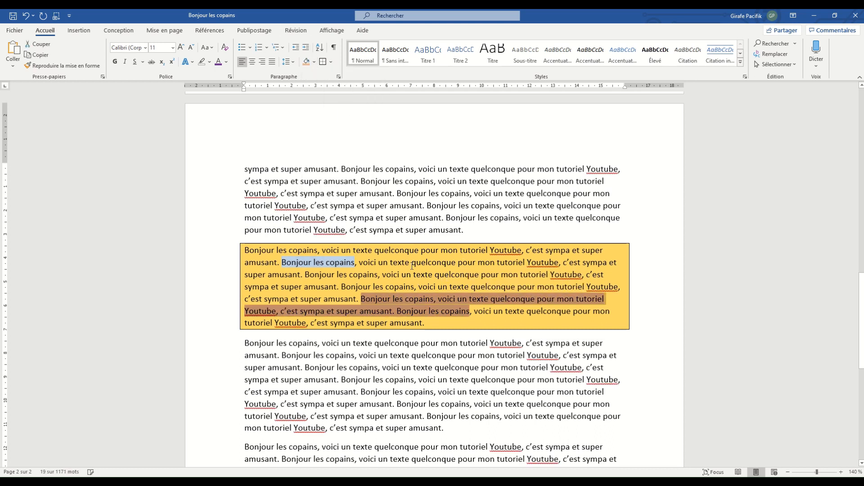
pyautogui.click(415, 265)
pyautogui.scroll(3, 419, 270)
pyautogui.scroll(-3, 418, 269)
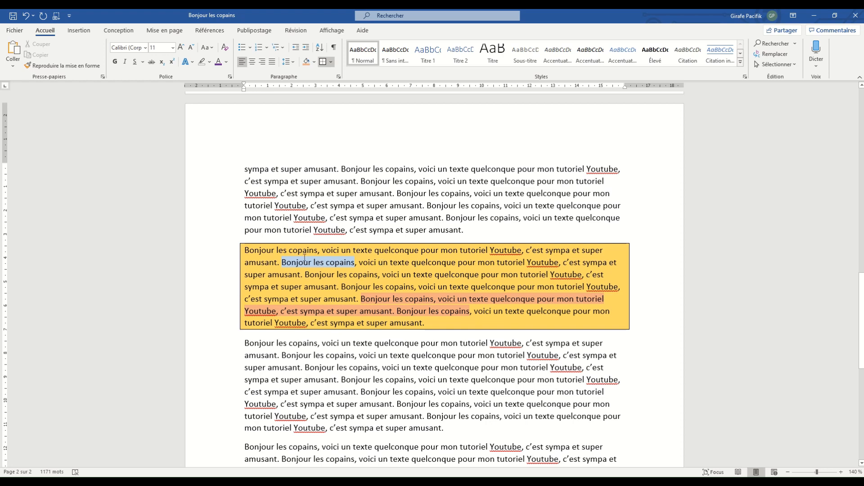
# Clear all formatting from the shaded and bordered paragraph on page 2.
pyautogui.doubleClick(261, 263)
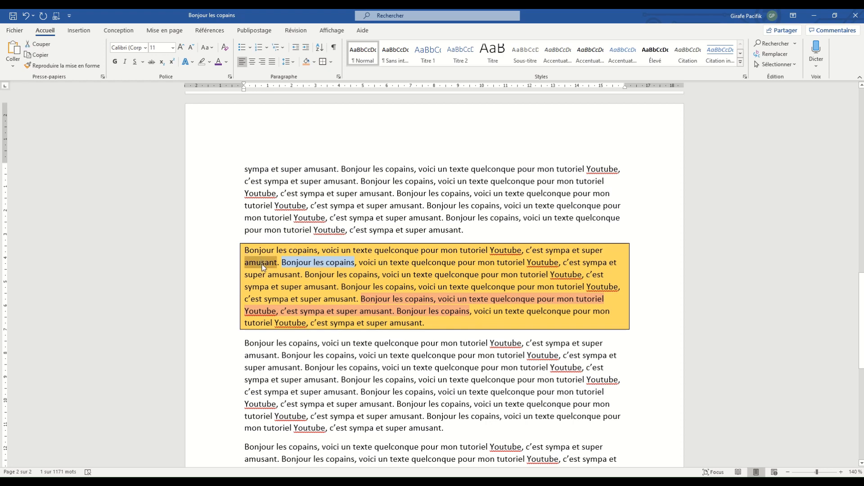
pyautogui.click(370, 218)
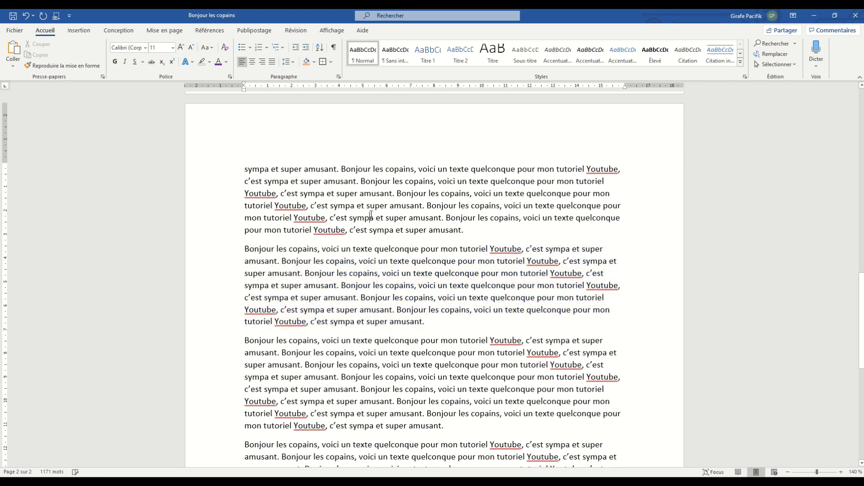
# Clear all formatting from the whole document, removing the remaining shading, borders and alignment.
pyautogui.scroll(5, 371, 215)
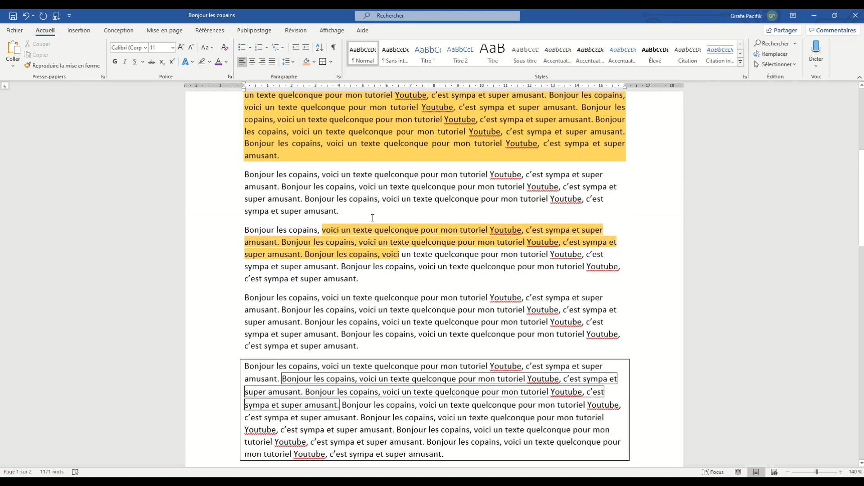
pyautogui.hotkey('ctrl', 'a')
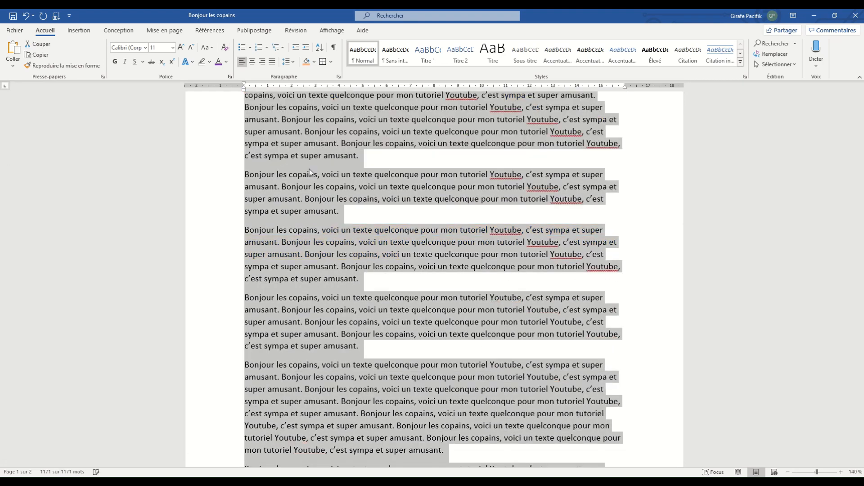
pyautogui.scroll(6, 364, 234)
pyautogui.click(388, 236)
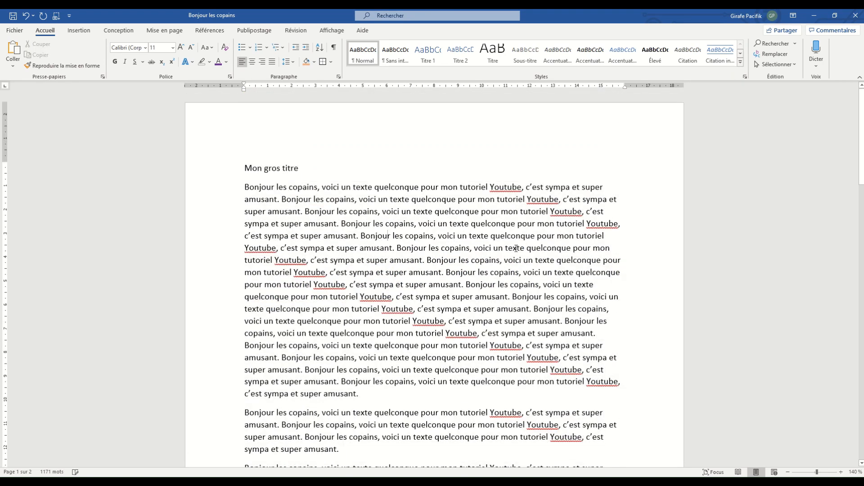
# Justify all the text in the document and check the layout across both pages.
pyautogui.hotkey('ctrl', 'a')
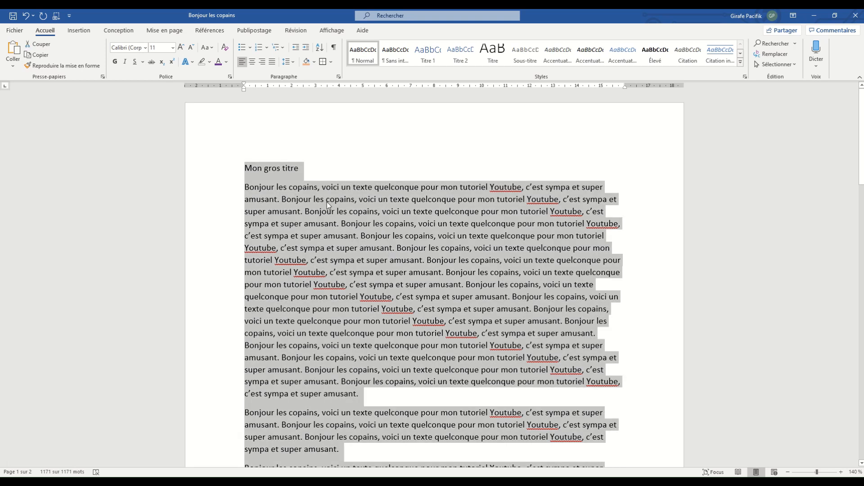
pyautogui.hotkey('ctrl', 'j')
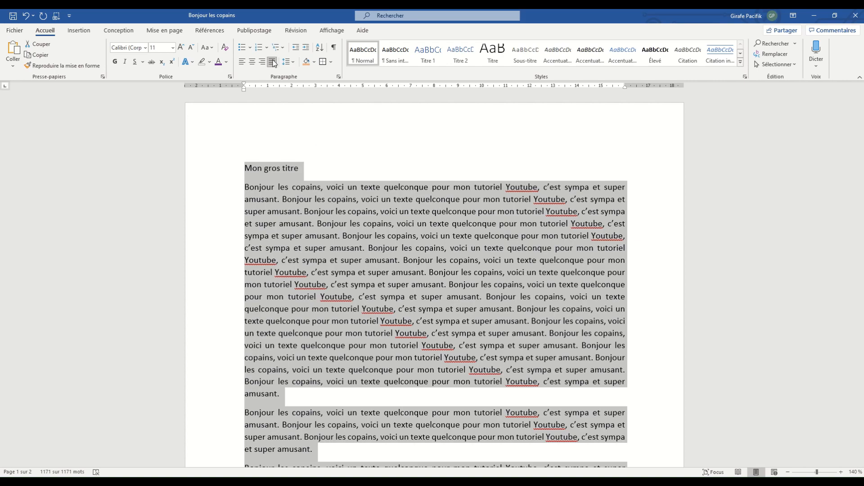
pyautogui.scroll(-18, 434, 248)
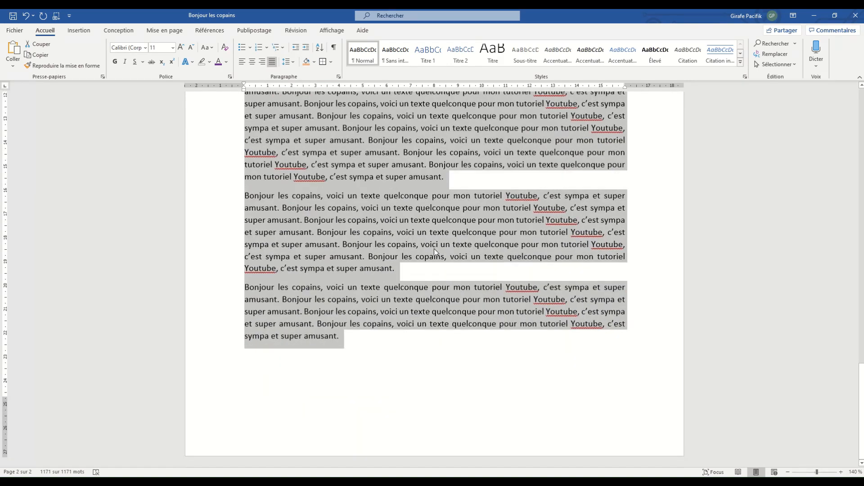
pyautogui.scroll(-12, 434, 248)
pyautogui.scroll(1, 434, 248)
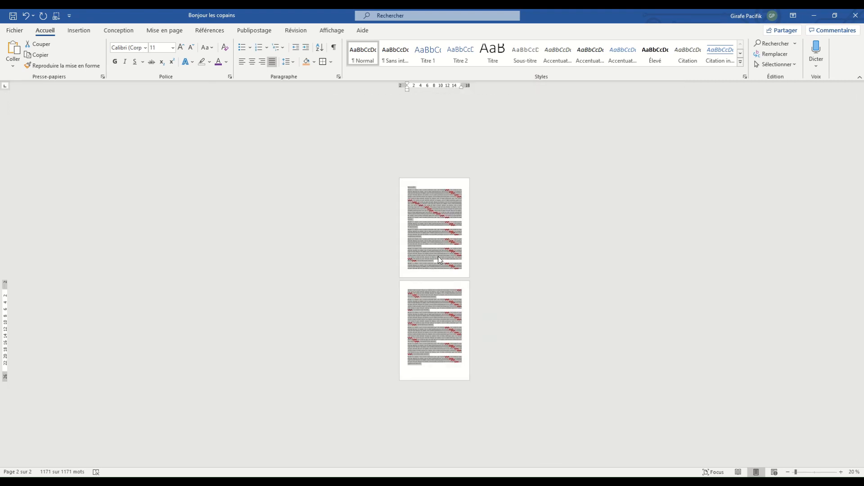
pyautogui.scroll(11, 440, 259)
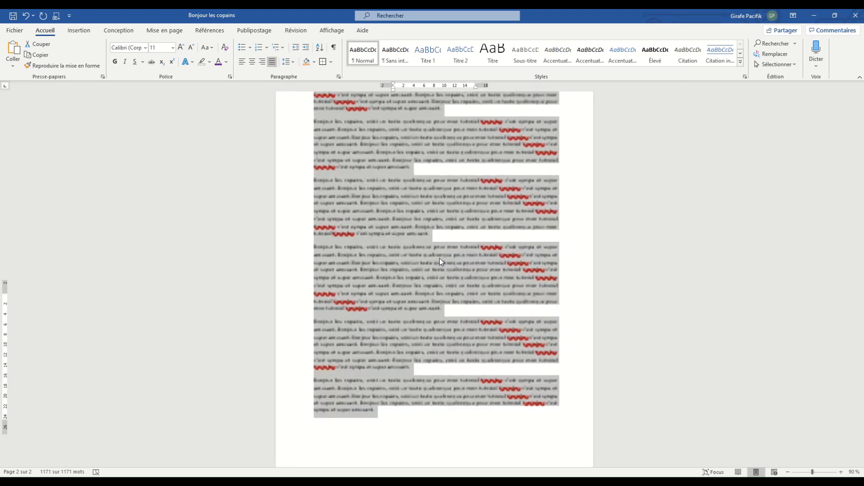
pyautogui.click(440, 258)
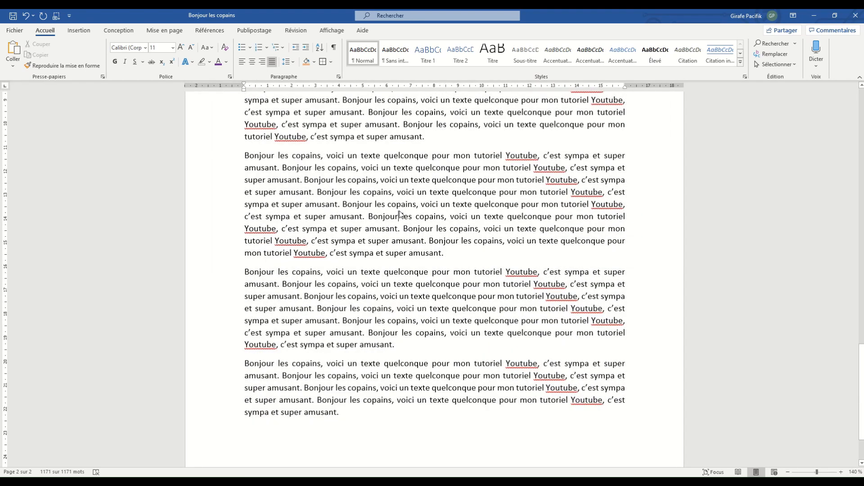
# Examine how the justified text is laid out across both pages, at reduced and normal magnification.
pyautogui.scroll(10, 400, 210)
pyautogui.scroll(4, 400, 210)
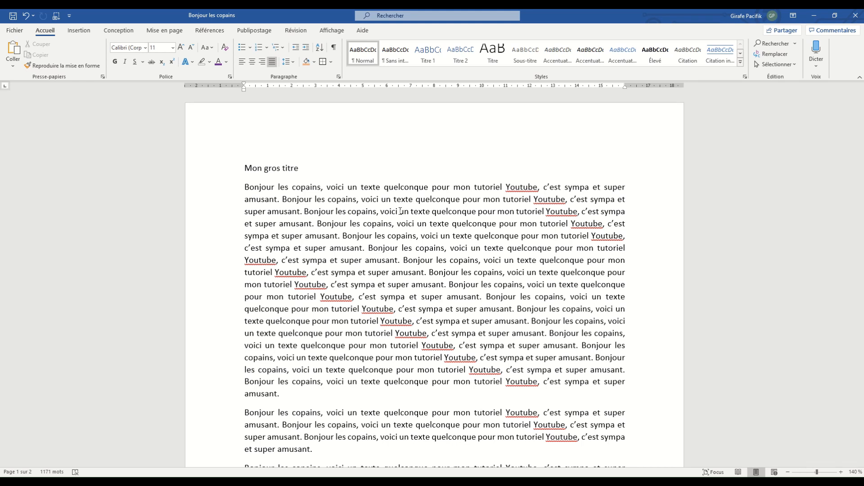
pyautogui.scroll(-3, 518, 283)
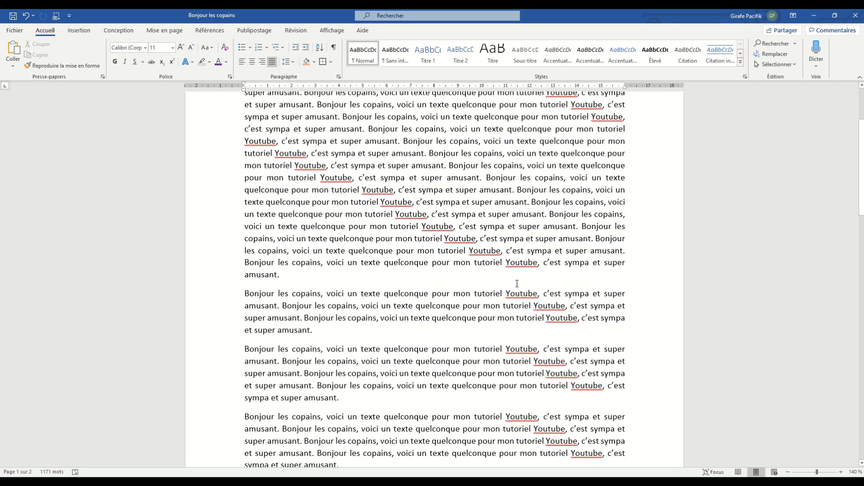
pyautogui.keyDown('ctrl'); pyautogui.scroll(-2, 517, 284); pyautogui.keyUp('ctrl')
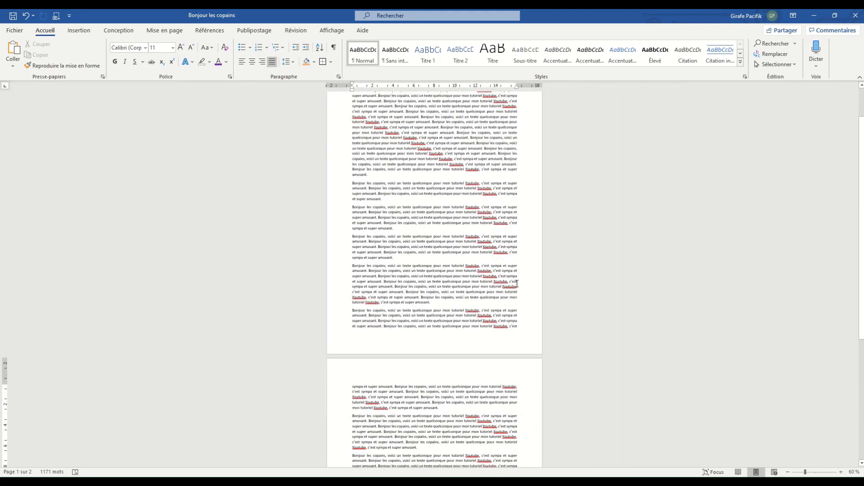
pyautogui.scroll(3, 516, 284)
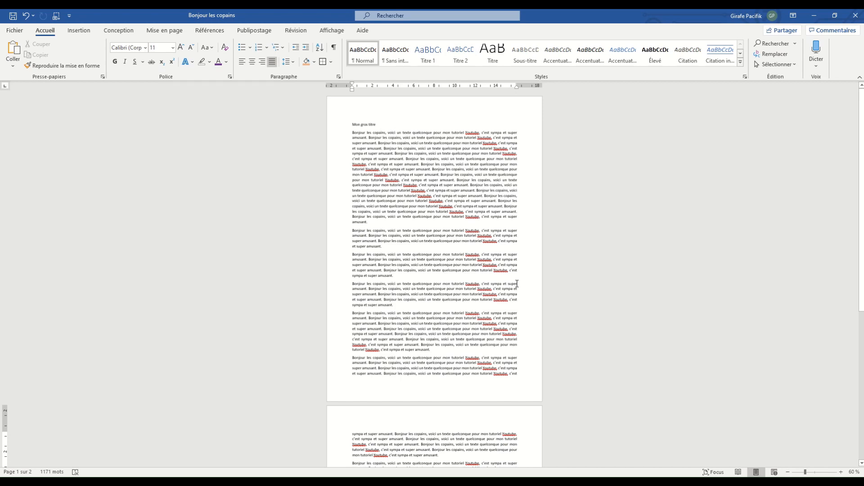
pyautogui.keyDown('ctrl'); pyautogui.scroll(4, 511, 286); pyautogui.keyUp('ctrl')
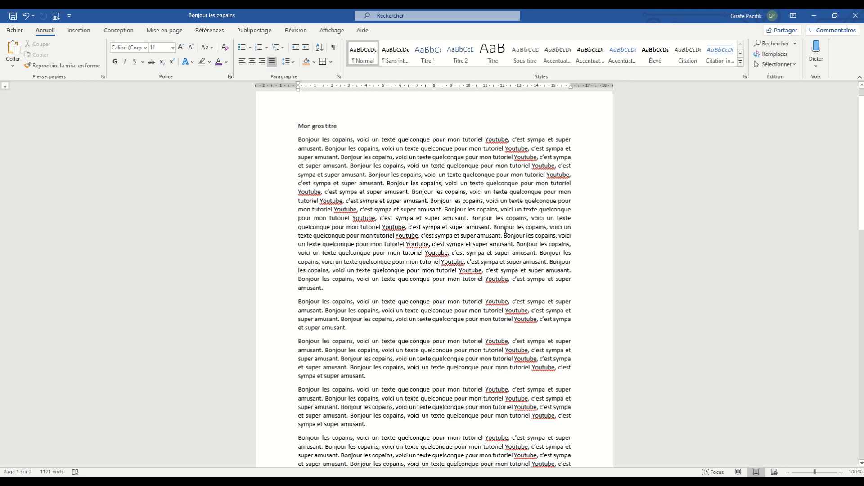
pyautogui.scroll(1, 394, 275)
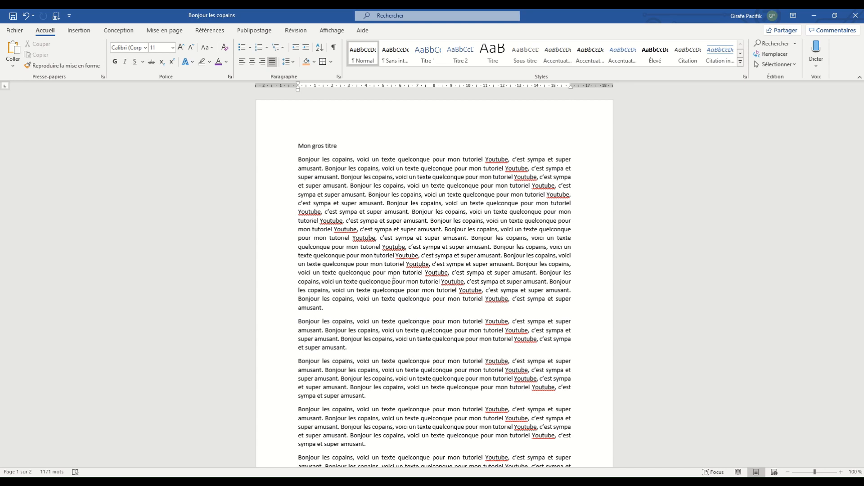
pyautogui.click(435, 212)
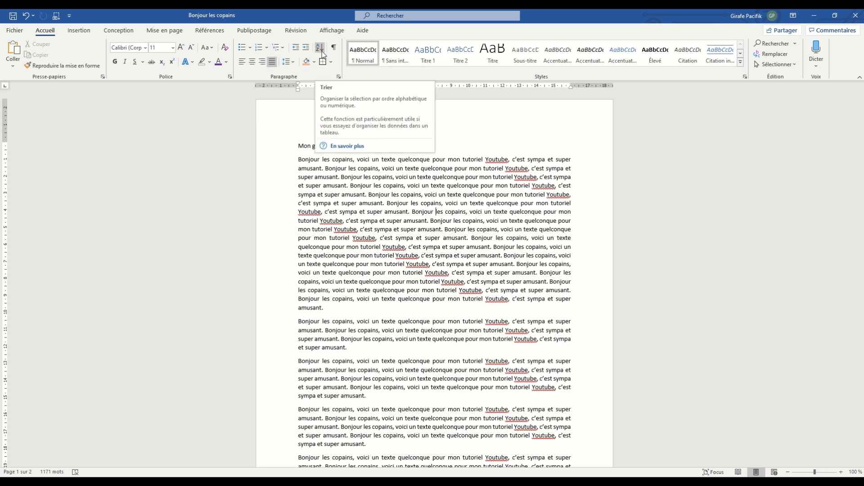
pyautogui.click(374, 186)
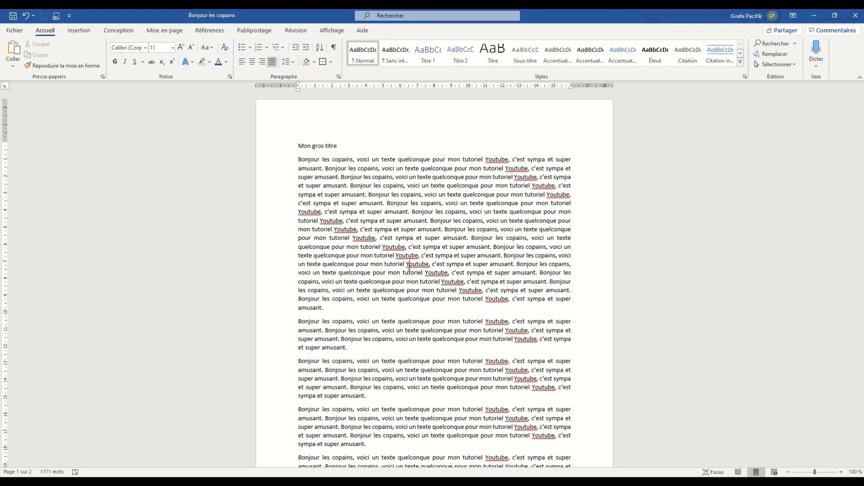
# Add two empty paragraphs at the end of the document, show the formatting marks and insert a page break.
pyautogui.hotkey('ctrl', 'End')
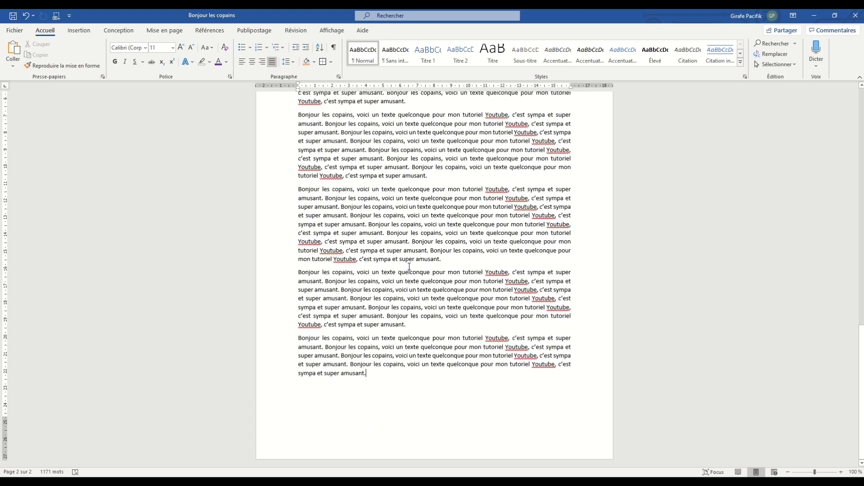
pyautogui.press('Return')
pyautogui.press('Return')
pyautogui.click(337, 52)
pyautogui.hotkey('ctrl', 'Return')
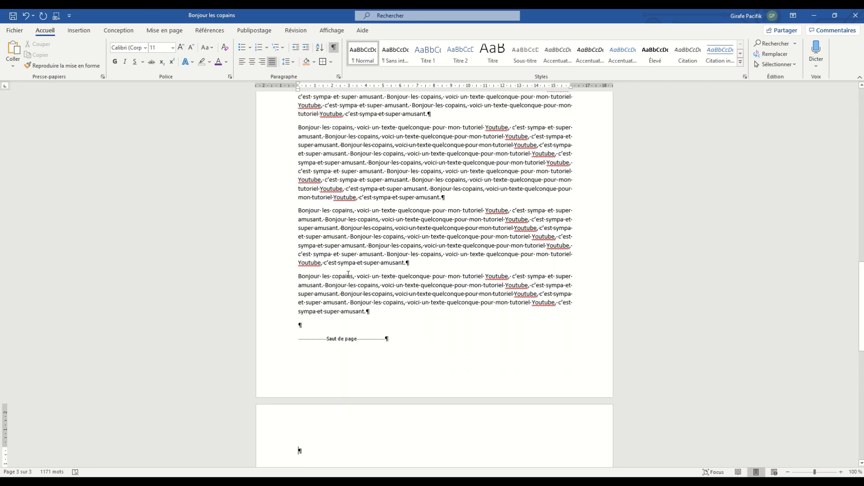
pyautogui.scroll(-3, 351, 285)
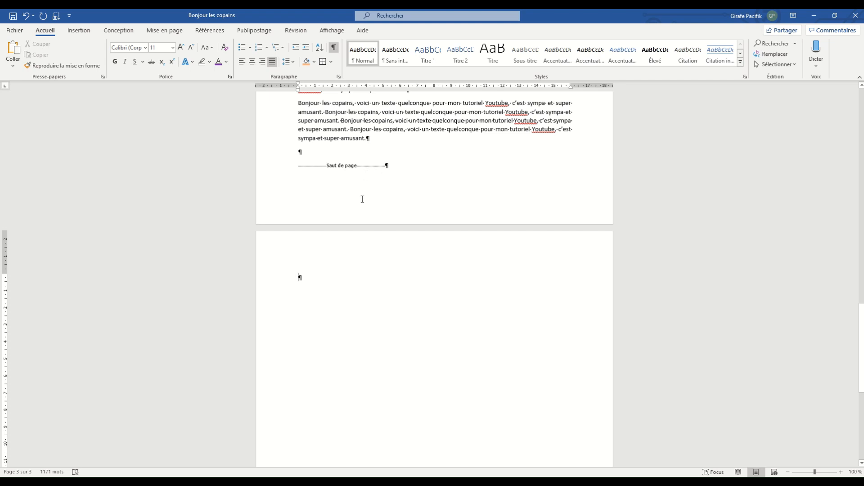
# Try adding the text "awa" directly after the page break mark and undo it.
pyautogui.click(392, 179)
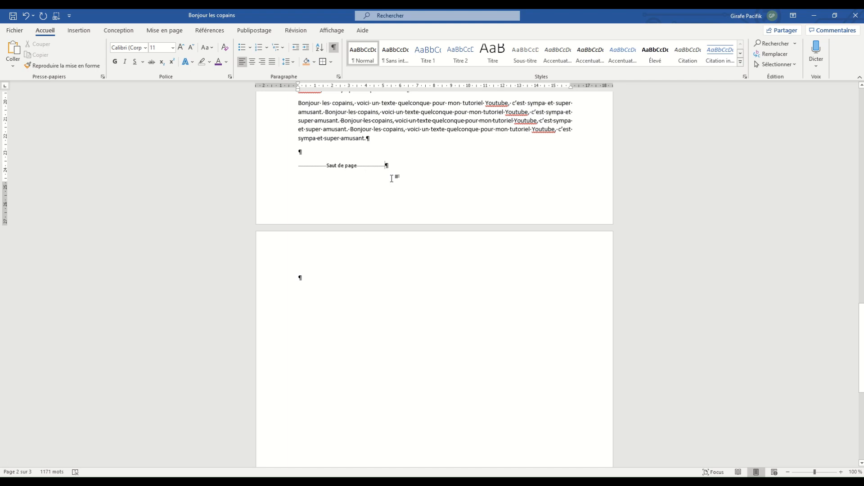
pyautogui.write('awa')
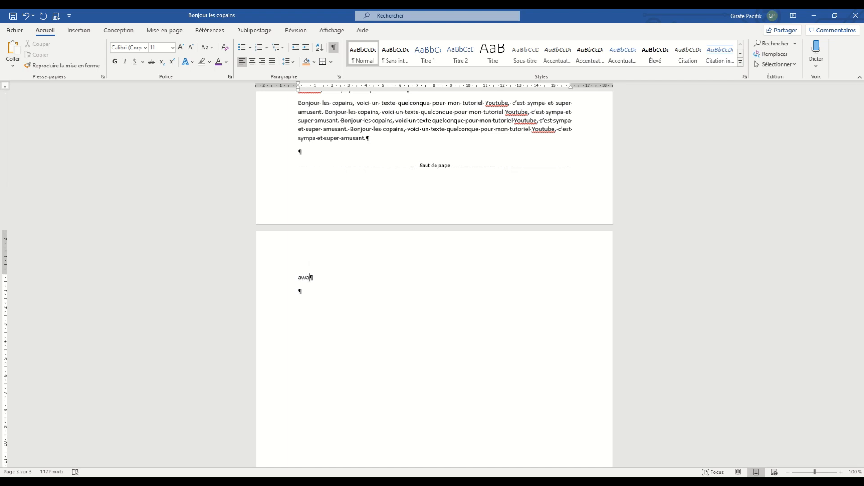
pyautogui.hotkey('ctrl', 'z')
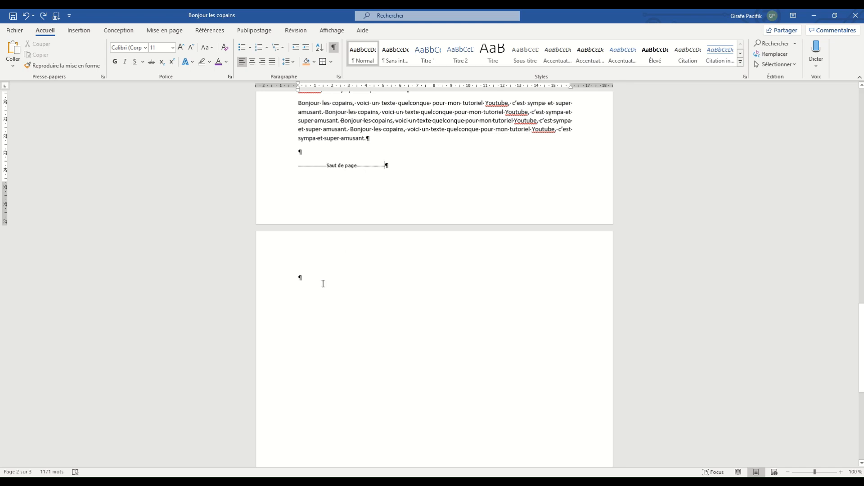
# Enter the title "Mon Tri" on the new page 3 with three empty paragraphs below it.
pyautogui.click(300, 278)
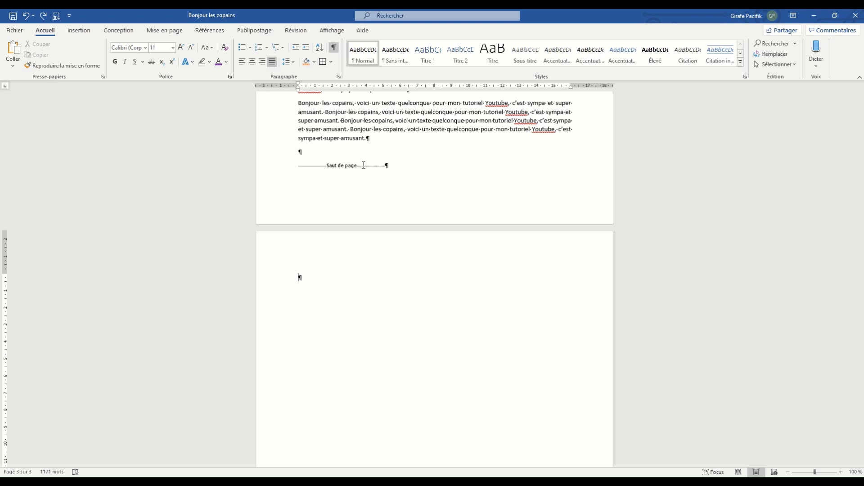
pyautogui.write('Mon Tri')
pyautogui.press('Return')
pyautogui.press('Return')
pyautogui.press('Return')
# Insert an extra empty paragraph before the page break on page 2 and check how the following pages shift.
pyautogui.click(346, 153)
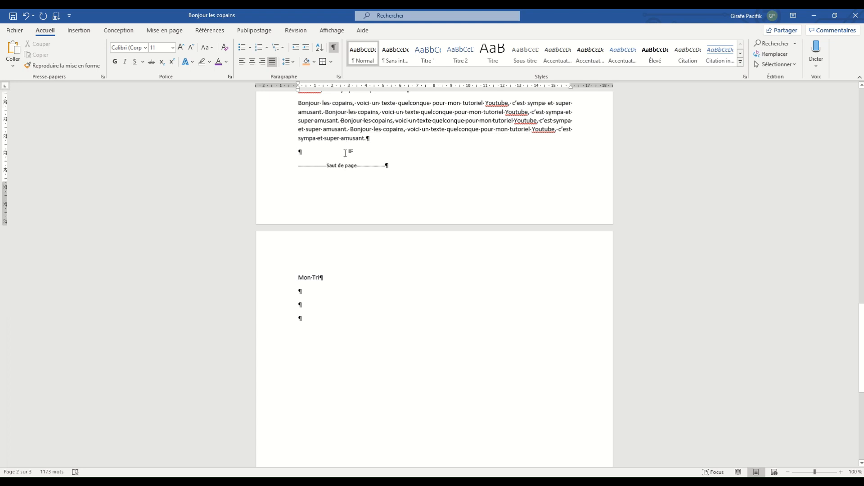
pyautogui.press('Return')
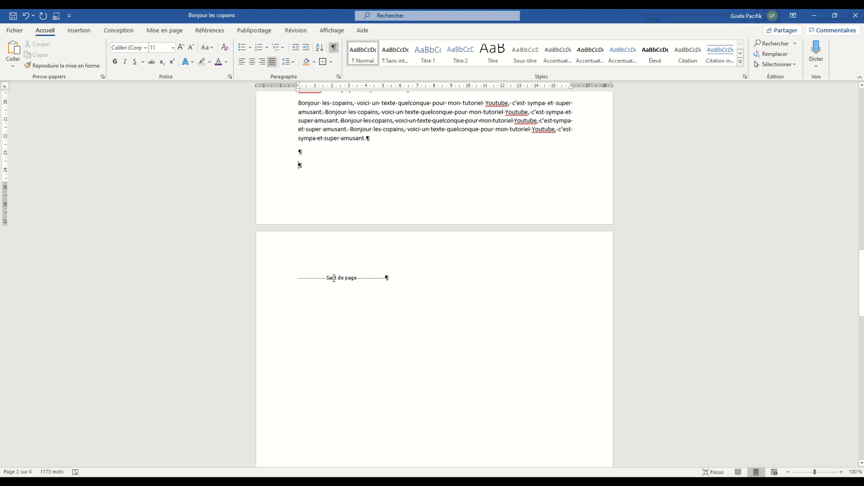
pyautogui.scroll(-3, 381, 280)
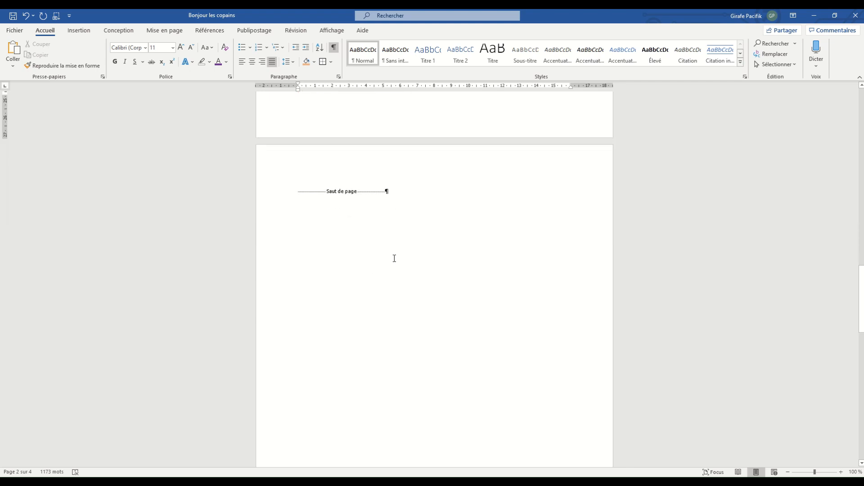
pyautogui.scroll(-15, 389, 268)
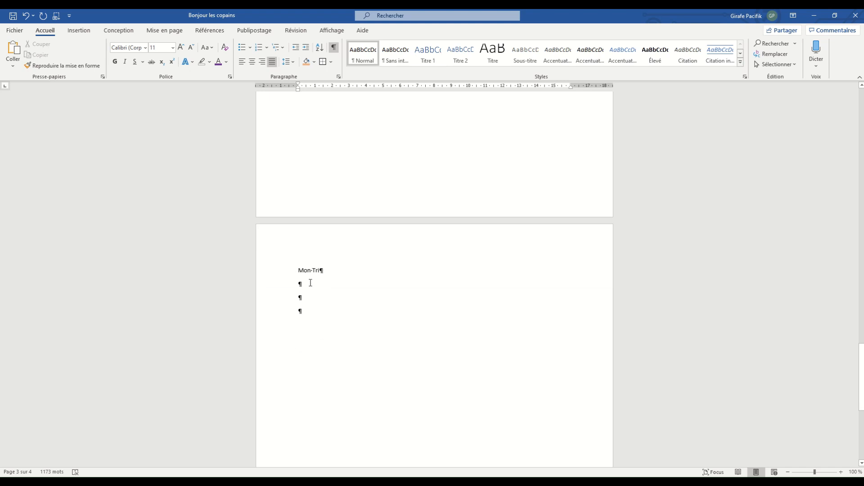
pyautogui.moveTo(310, 289); pyautogui.dragTo(311, 315)
pyautogui.scroll(-5, 320, 262)
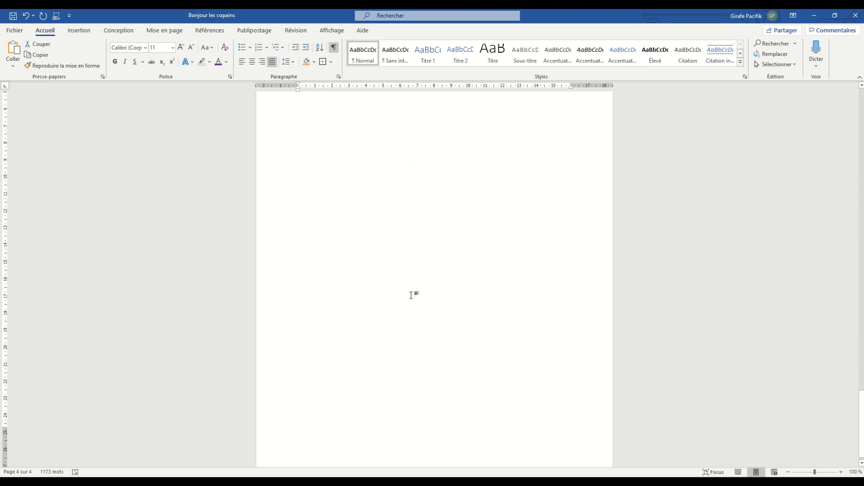
pyautogui.scroll(6, 409, 298)
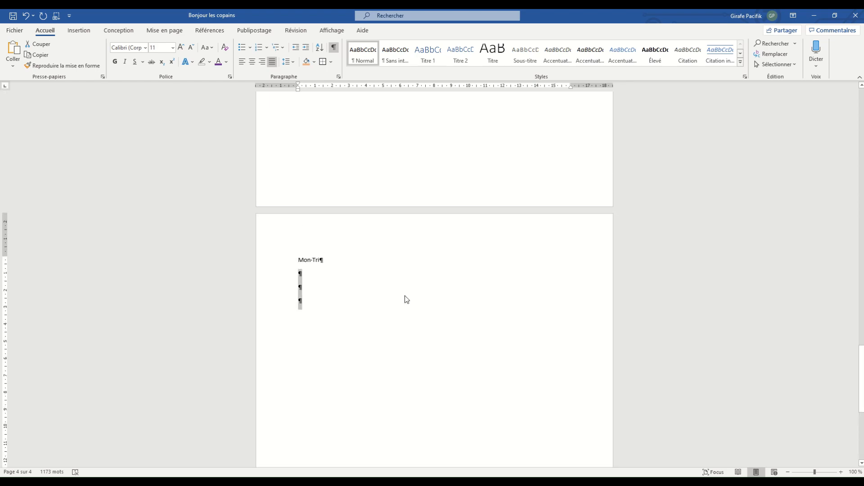
# Delete the extra empty paragraph above the page break at the end of page 2.
pyautogui.scroll(15, 405, 299)
pyautogui.click(321, 315)
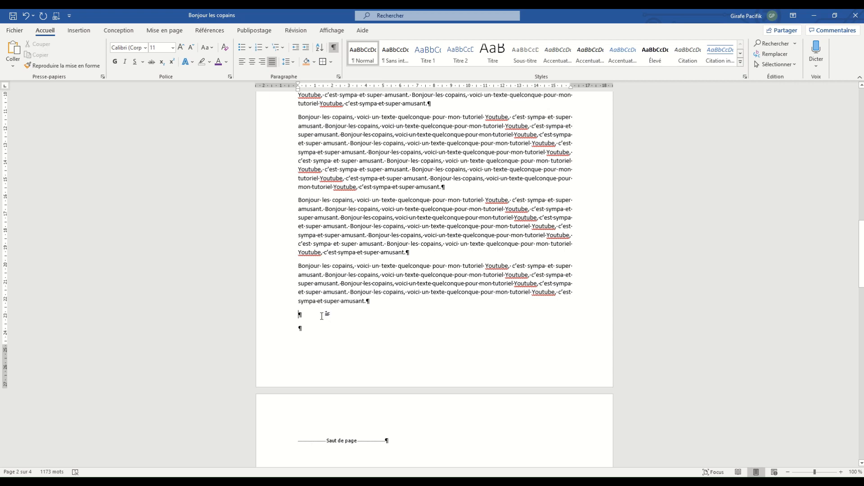
pyautogui.press('Delete')
pyautogui.scroll(-5, 322, 316)
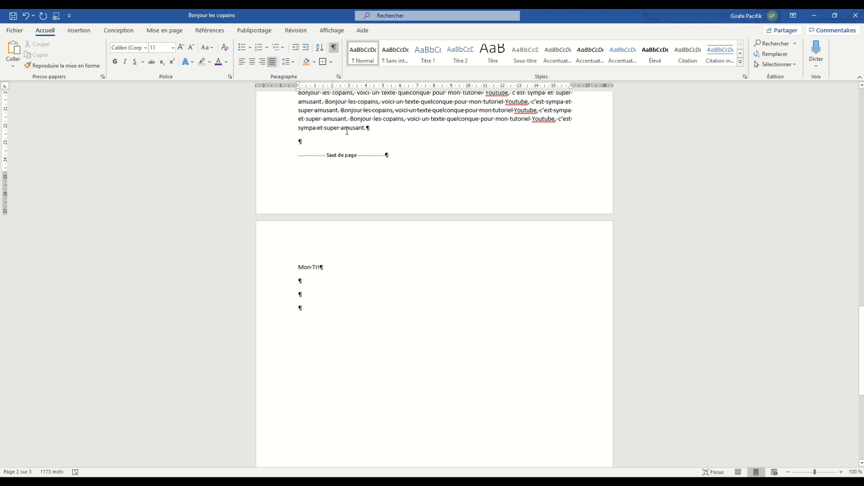
# Hide the formatting marks and check the hidden page break area at the end of page 2.
pyautogui.click(336, 49)
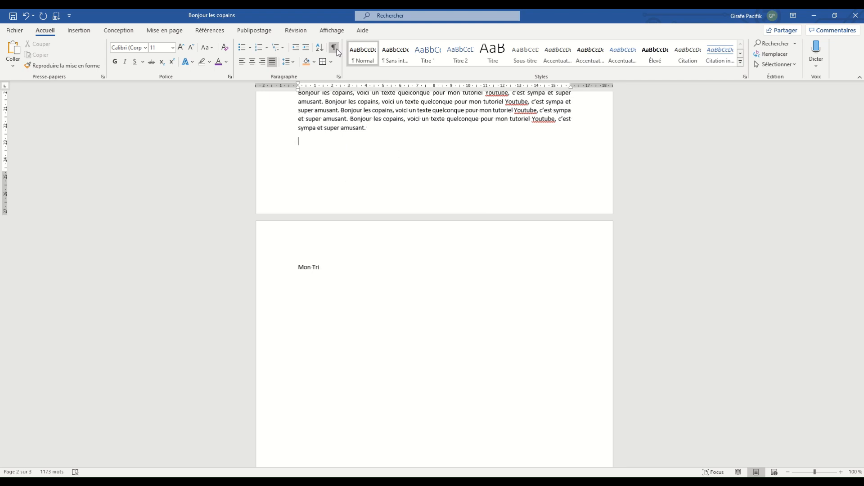
pyautogui.moveTo(361, 142); pyautogui.dragTo(361, 170)
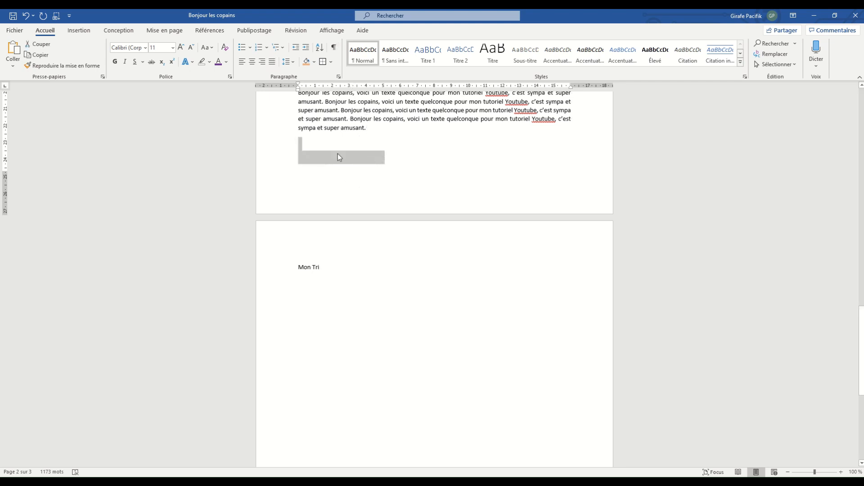
pyautogui.click(323, 144)
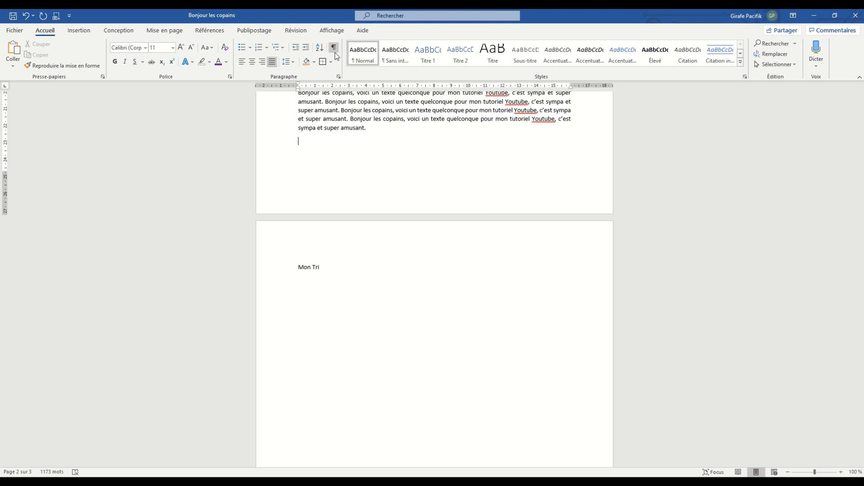
# Leave one blank line below "Mon Tri" and enter five first names in non-alphabetical order, one per line.
pyautogui.click(333, 268)
pyautogui.press('Return')
pyautogui.press('Return')
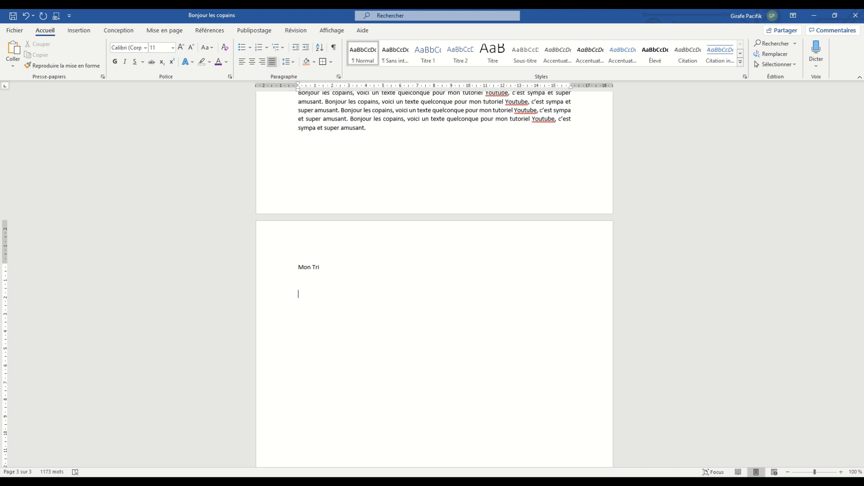
pyautogui.write('Victor')
pyautogui.press('Return')
pyautogui.write('Marie ')
pyautogui.write('Célestine')
pyautogui.press('Return')
pyautogui.write('Augustin')
pyautogui.press('Return')
pyautogui.write('Wilfried')
pyautogui.press('Return')
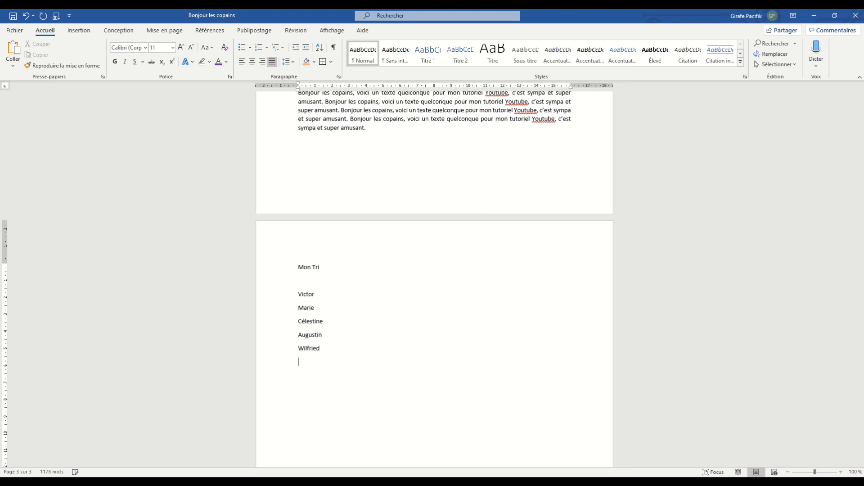
# Add three more first names to the end of the list, one per line.
pyautogui.write('Zoé ')
pyautogui.write('Ambre ')
pyautogui.write('Fréné')
pyautogui.write('gonde')
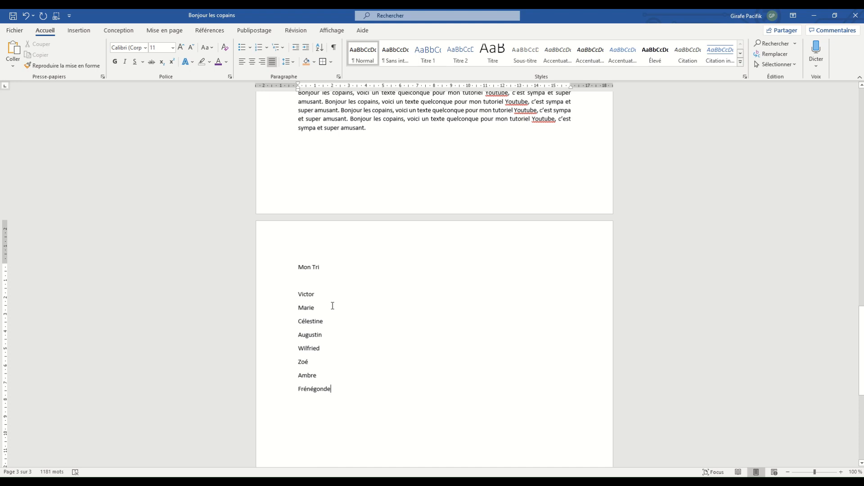
# Sort the eight first names by paragraph as text in ascending order, with no header row.
pyautogui.moveTo(299, 294); pyautogui.dragTo(333, 392)
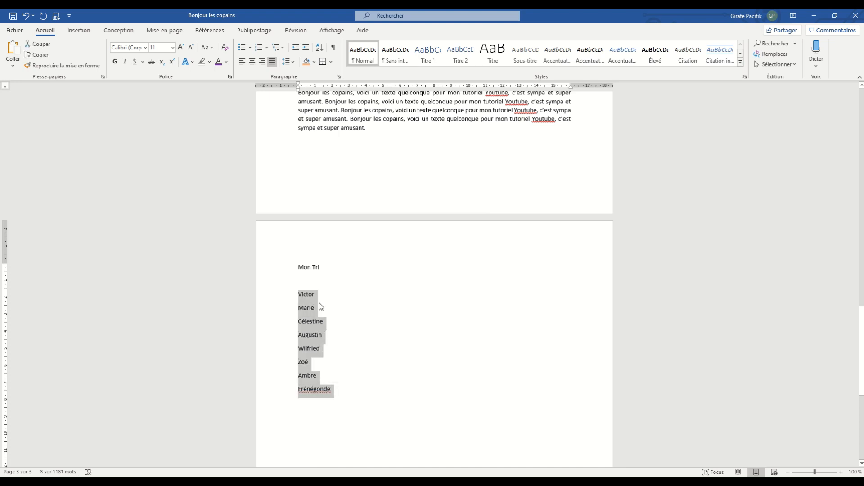
pyautogui.click(334, 48)
pyautogui.click(334, 48)
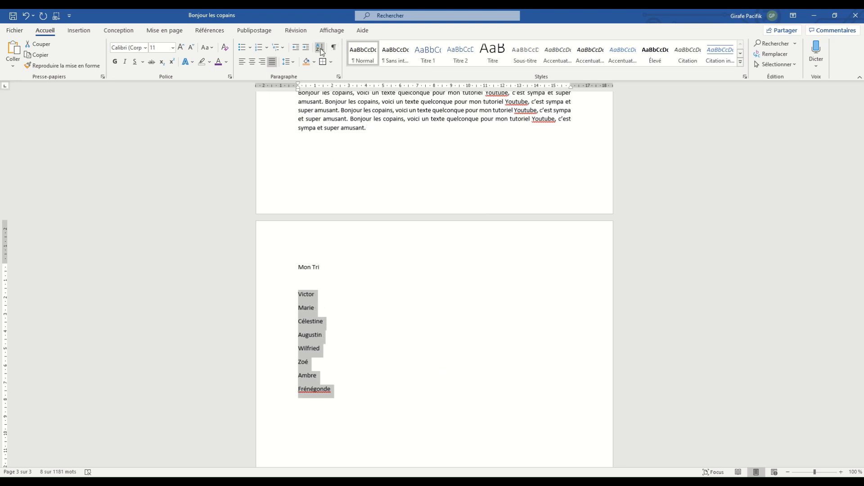
pyautogui.click(320, 48)
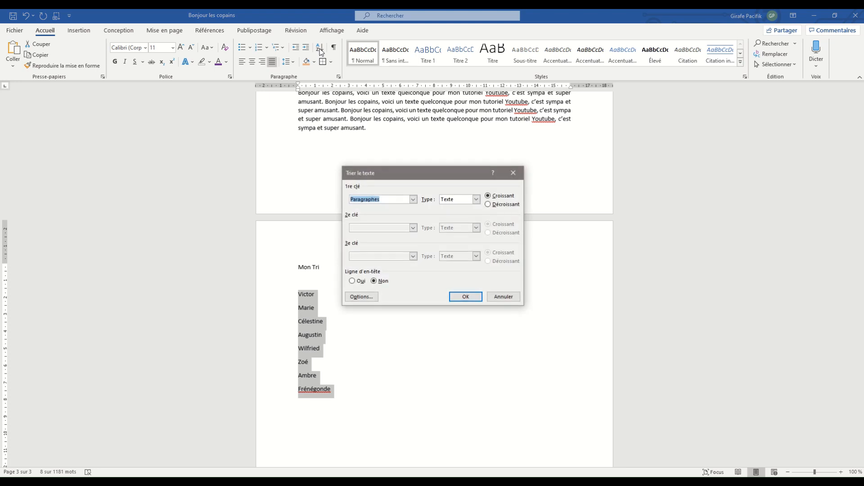
pyautogui.click(413, 199)
pyautogui.click(414, 199)
pyautogui.click(476, 200)
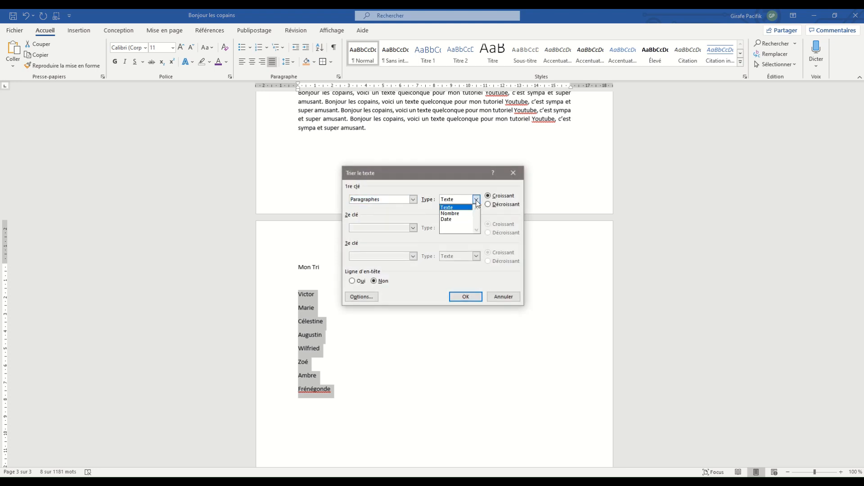
pyautogui.click(477, 203)
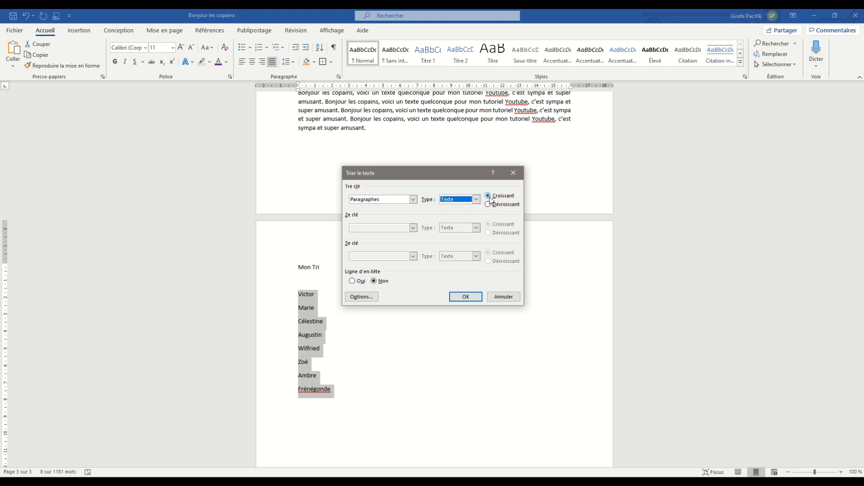
pyautogui.click(479, 297)
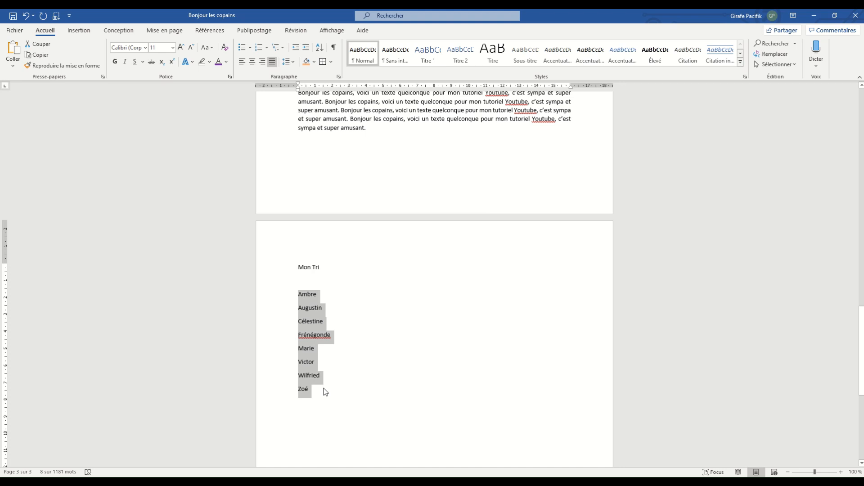
# Add the flagged first name in the sorted list to the spelling dictionary.
pyautogui.click(317, 337)
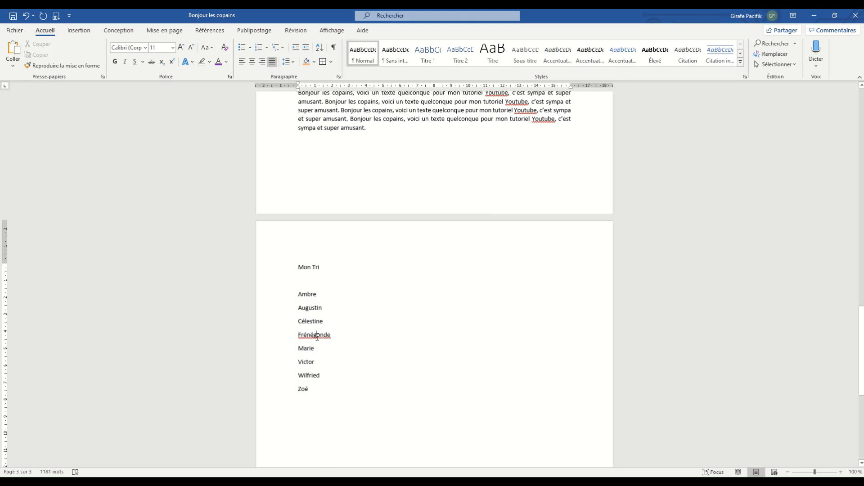
pyautogui.rightClick(317, 336)
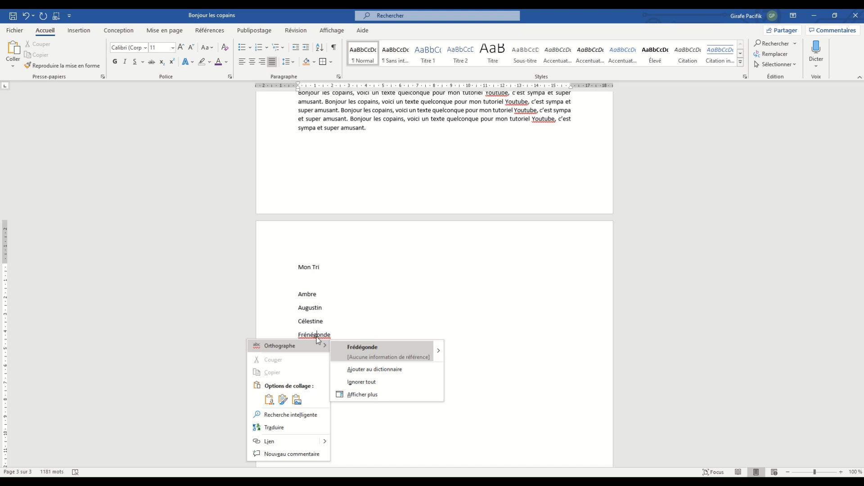
pyautogui.click(377, 370)
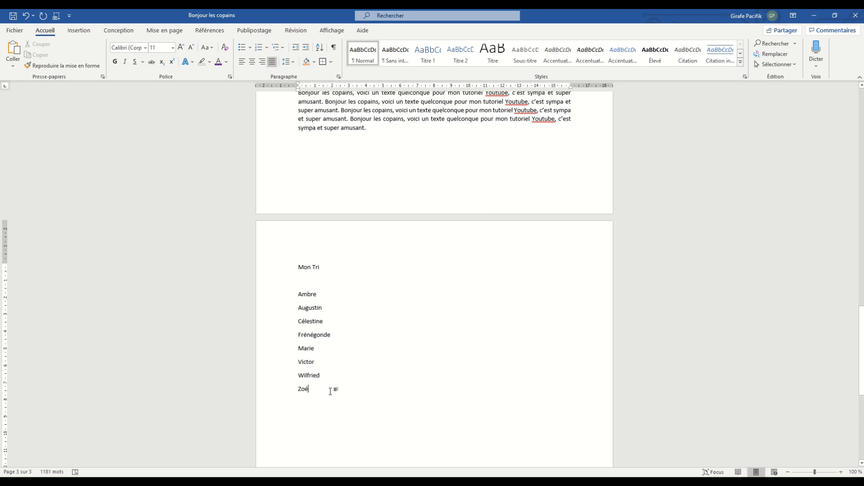
# Insert a page break after the list of first names and enter the title "Ma liste puce" on the new page.
pyautogui.press('Return')
pyautogui.press('Return')
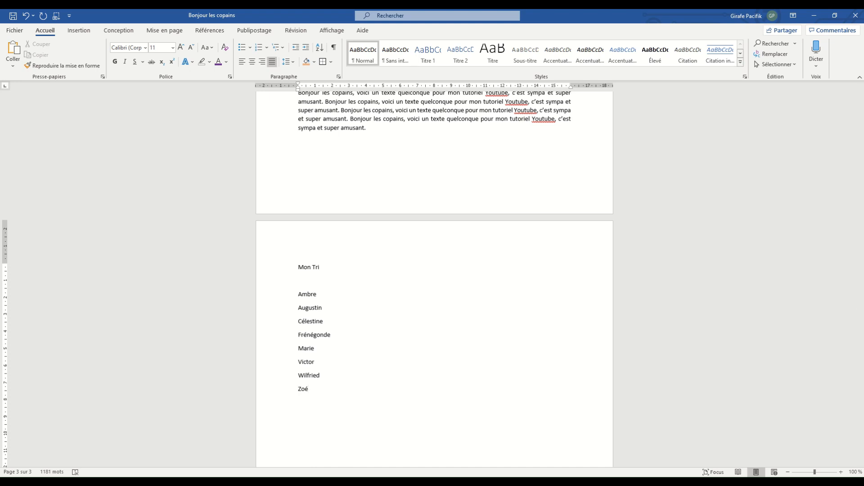
pyautogui.hotkey('ctrl', 'Return')
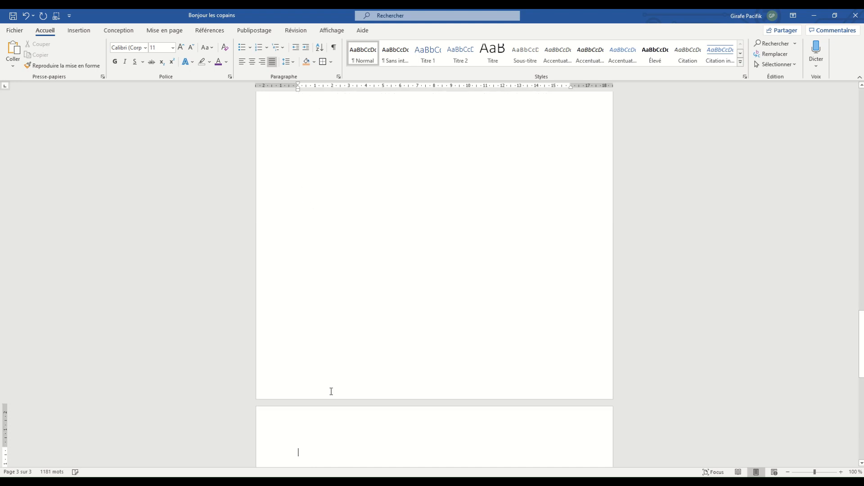
pyautogui.write('Ma ')
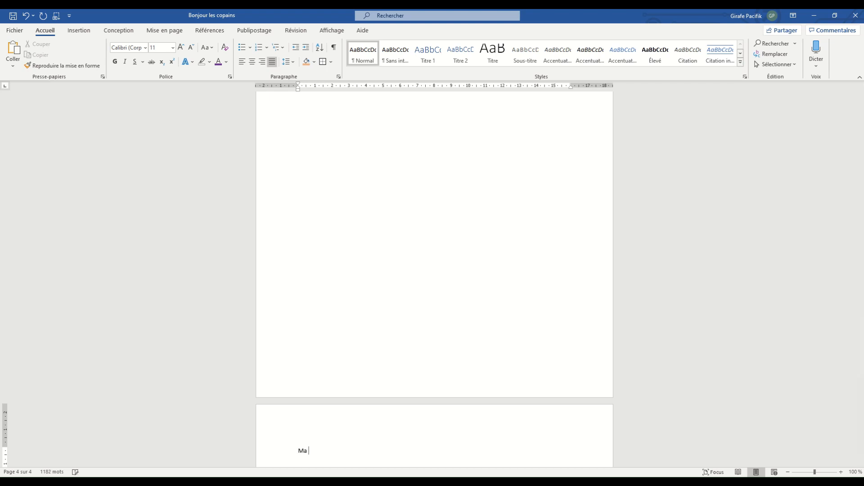
pyautogui.write('liste puce')
pyautogui.press('Return')
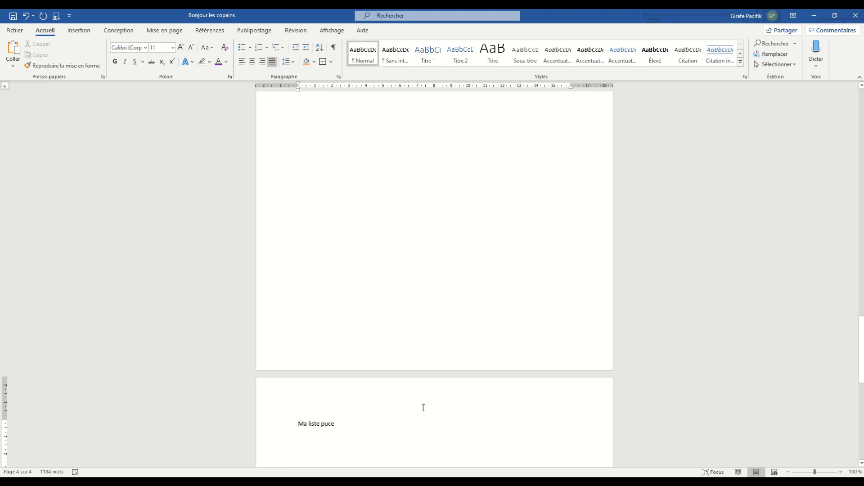
pyautogui.scroll(-10, 405, 388)
pyautogui.scroll(5, 385, 332)
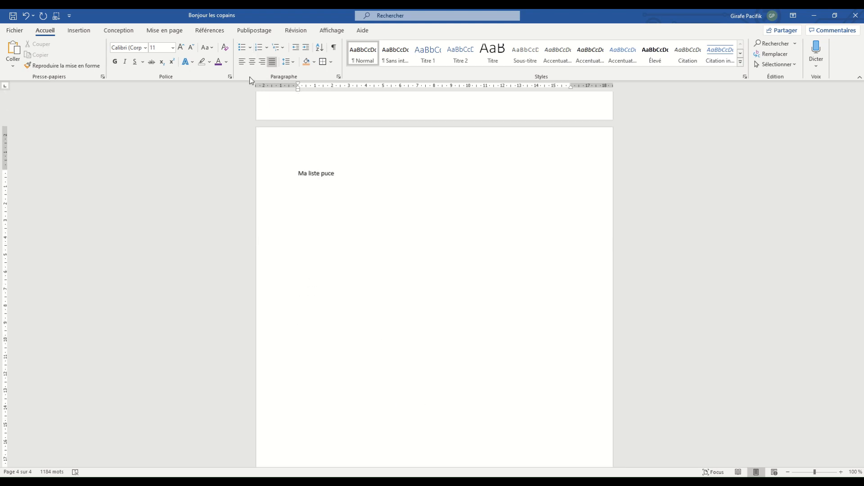
# Apply bold to the title "Ma liste puce", followed by the blue gradient text effect with reflection and a gold outline.
pyautogui.tripleClick(319, 173)
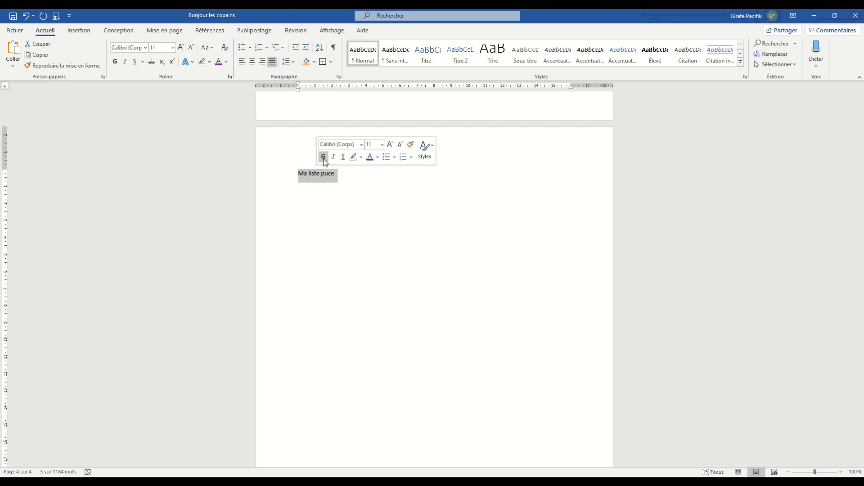
pyautogui.click(324, 157)
pyautogui.click(192, 62)
pyautogui.click(219, 111)
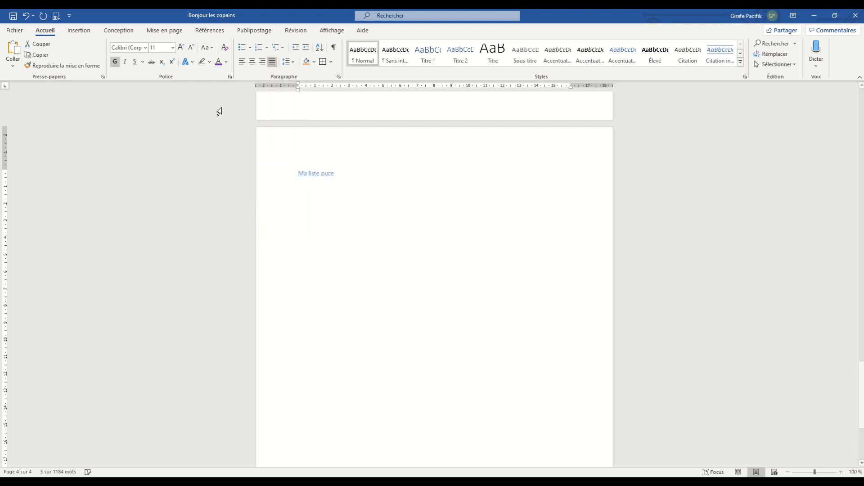
pyautogui.click(192, 61)
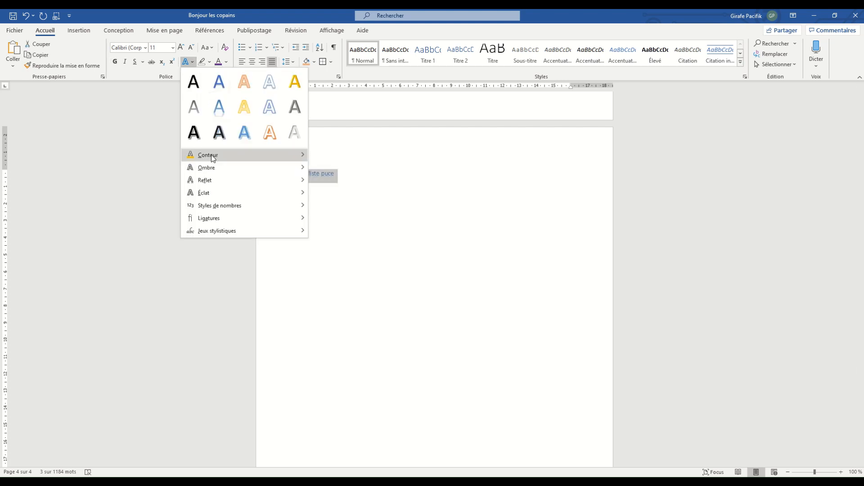
pyautogui.moveTo(211, 154)
pyautogui.click(366, 179)
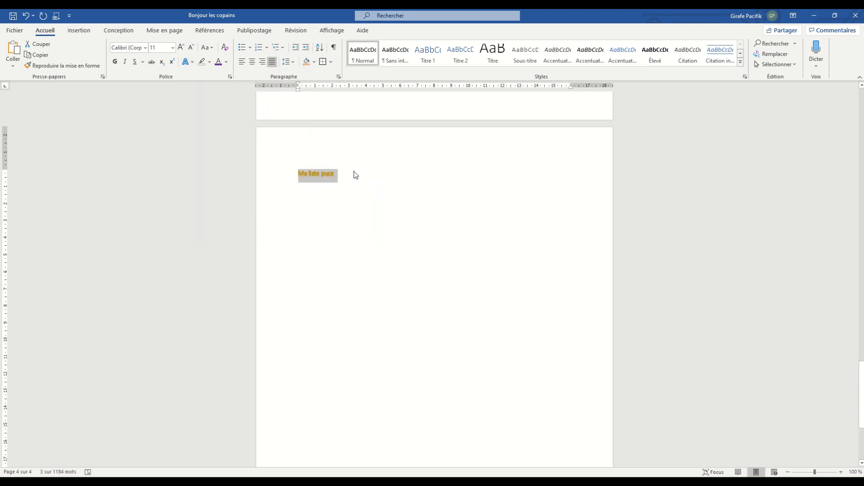
# Center the title "Ma liste puce" and enlarge it to 36 pt.
pyautogui.hotkey('ctrl', 'e')
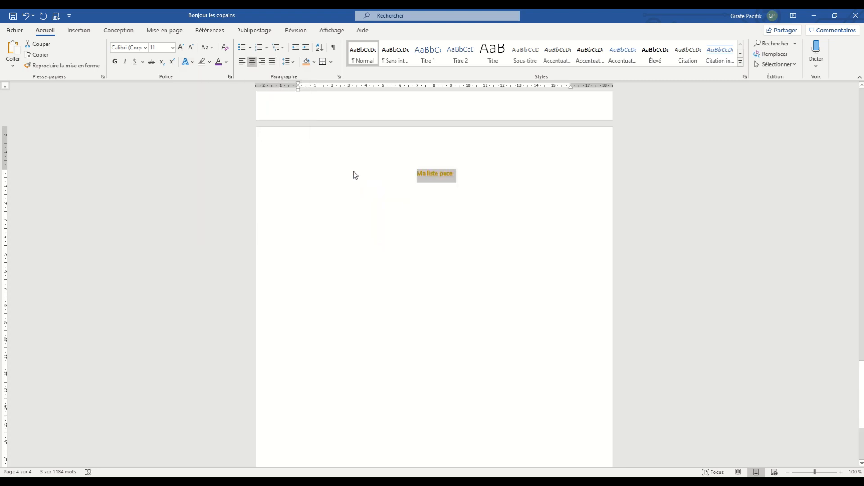
pyautogui.hotkey('ctrl', 'shift', '>')
pyautogui.hotkey('ctrl', 'shift', '>')
pyautogui.hotkey('ctrl', 'shift', '>')
pyautogui.hotkey('ctrl', 'shift', '>')
pyautogui.hotkey('ctrl', 'shift', '>')
pyautogui.hotkey('ctrl', 'shift', '>')
pyautogui.hotkey('ctrl', 'shift', '>')
pyautogui.hotkey('ctrl', 'shift', '>')
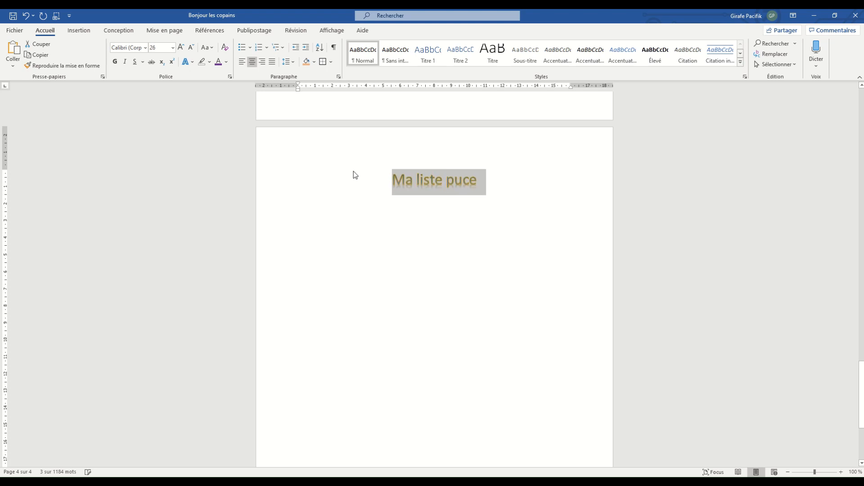
pyautogui.hotkey('ctrl', 'shift', '>')
pyautogui.hotkey('ctrl', 'shift', '>')
pyautogui.click(341, 228)
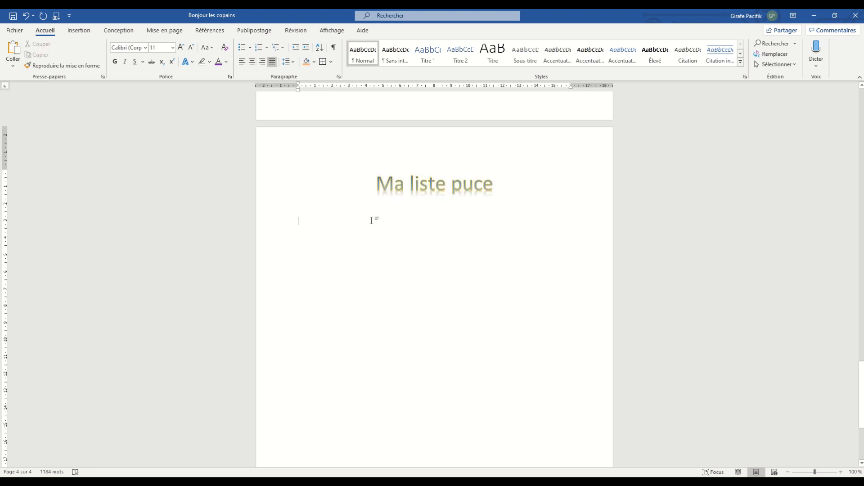
# Set the font of the title "Ma liste puce" to Agency FB.
pyautogui.hotkey('shift', 'Up')
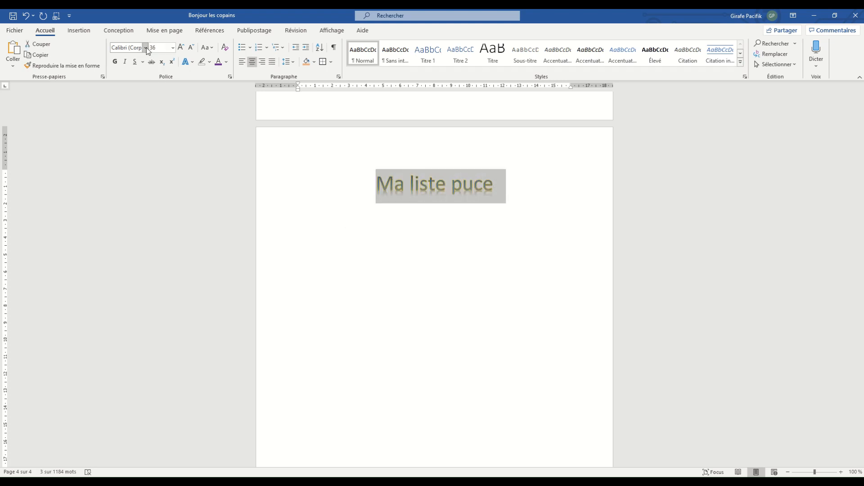
pyautogui.click(146, 48)
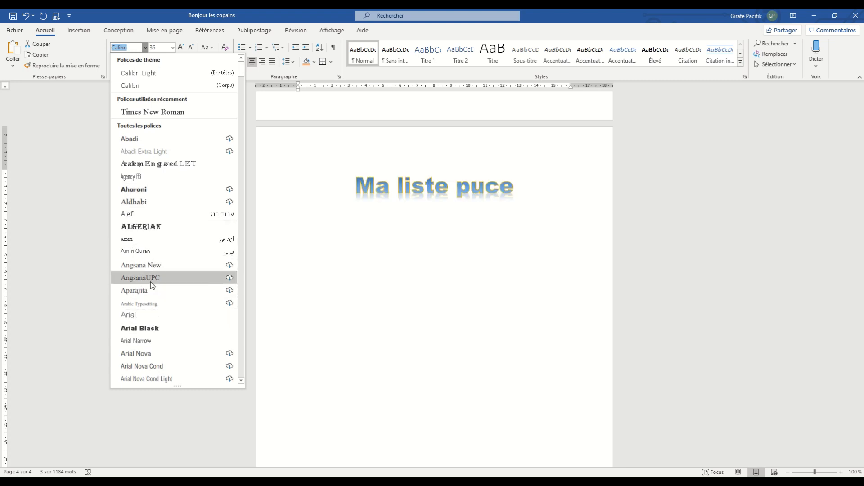
pyautogui.scroll(-15, 150, 280)
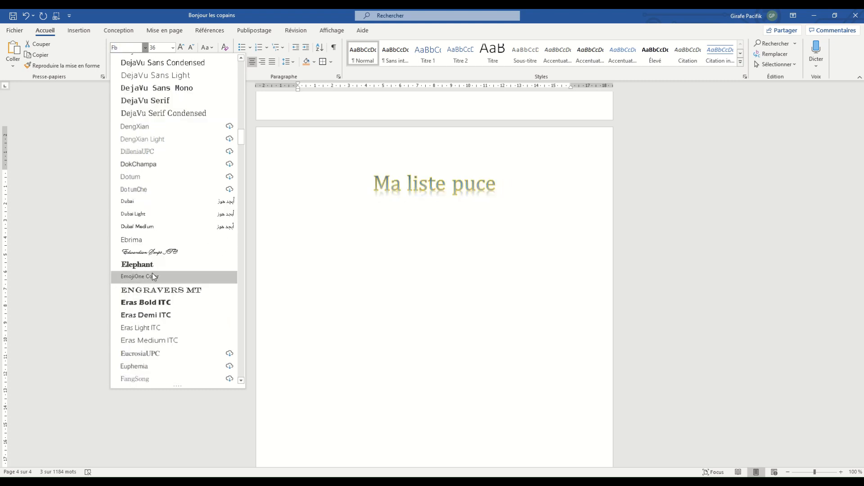
pyautogui.write('Agency FB')
pyautogui.press('Return')
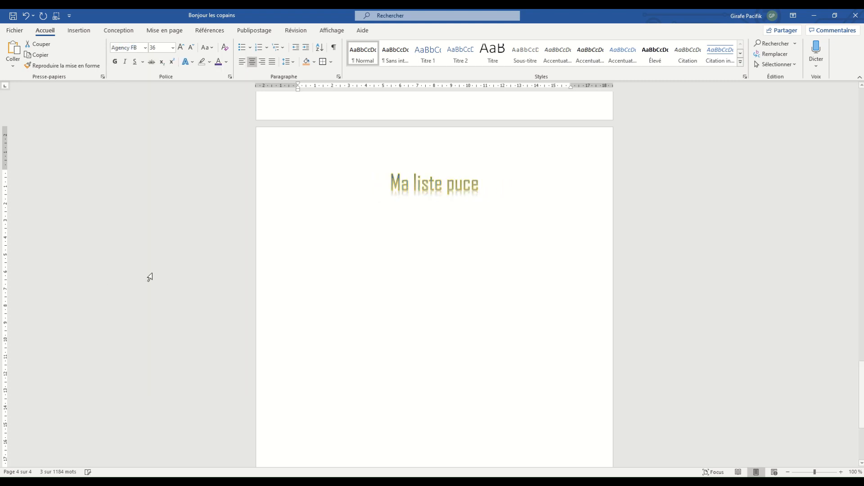
# Enter "Jaune" a little below the title and format it as a round-bulleted list item.
pyautogui.click(323, 260)
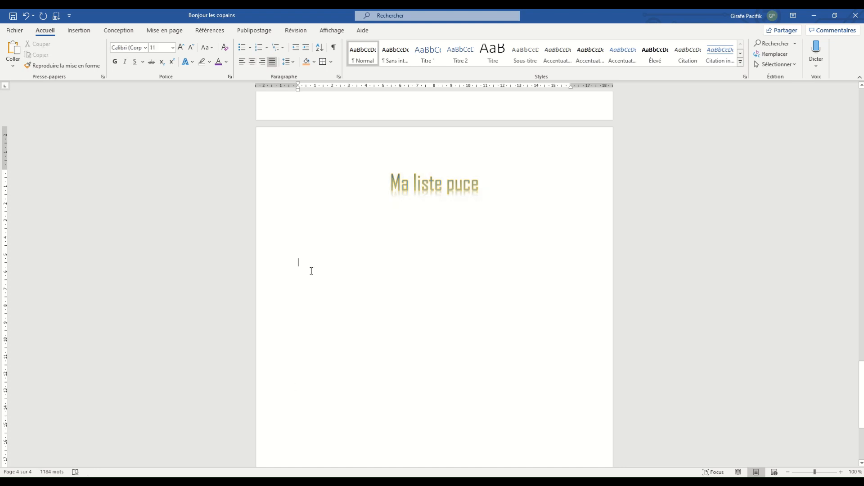
pyautogui.click(321, 237)
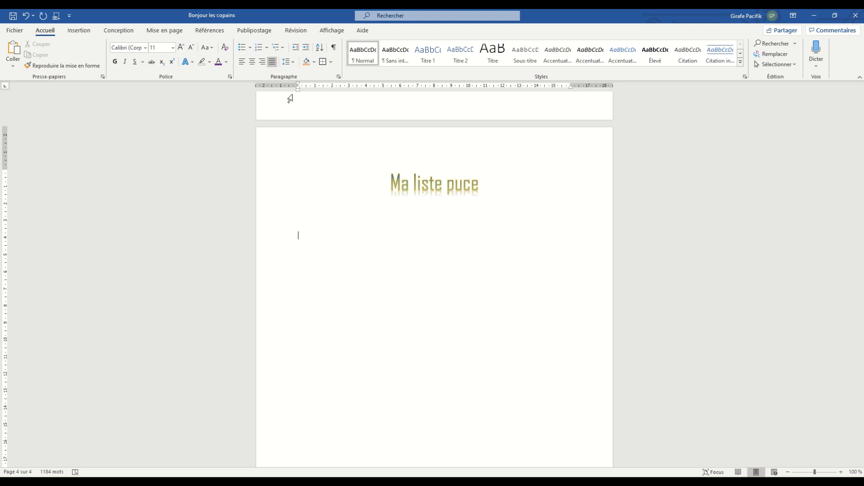
pyautogui.write('Jaune')
pyautogui.click(305, 235)
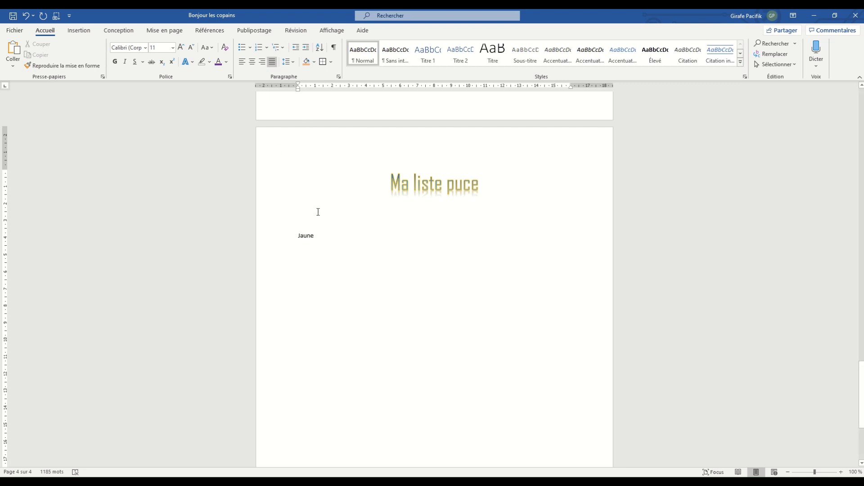
pyautogui.click(242, 48)
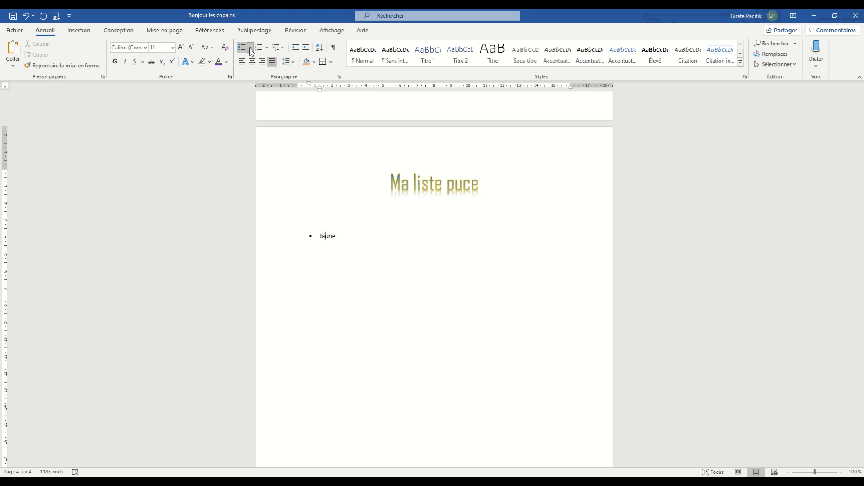
pyautogui.click(250, 49)
pyautogui.click(250, 48)
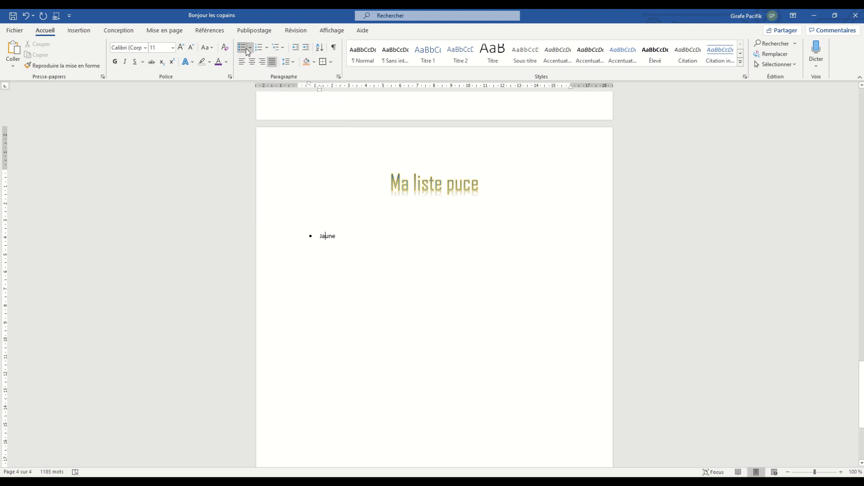
pyautogui.keyDown('ctrl'); pyautogui.scroll(12, 383, 271); pyautogui.keyUp('ctrl')
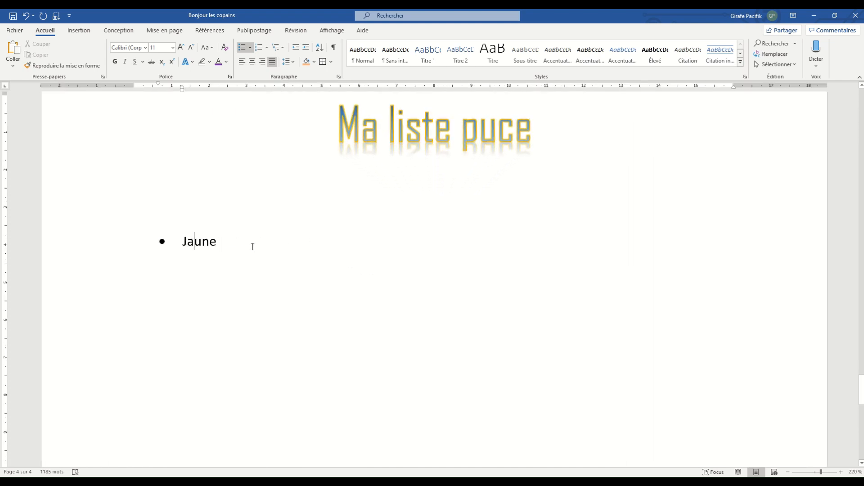
pyautogui.scroll(-1, 232, 242)
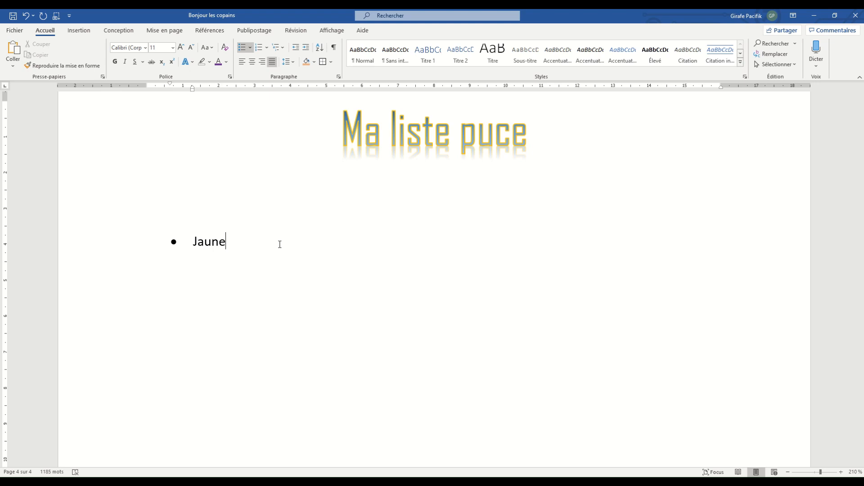
# Add a new bullet below "Jaune", try several list levels, and leave it indented one level under "Jaune".
pyautogui.press('Return')
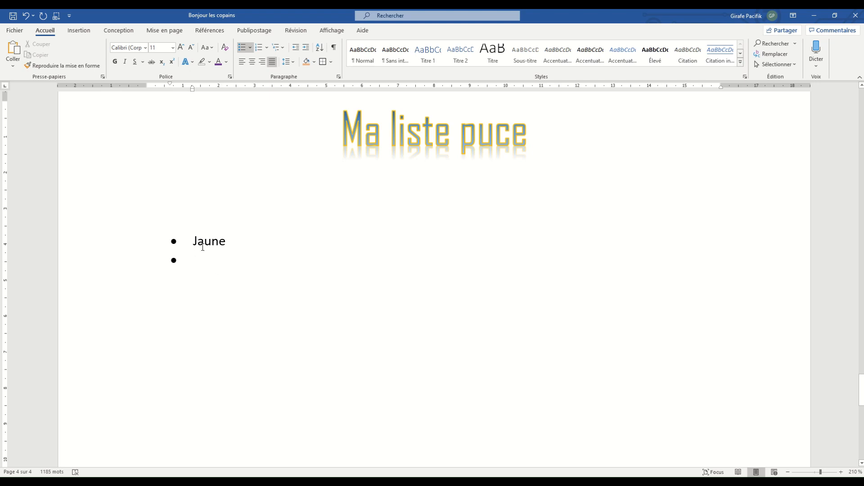
pyautogui.click(306, 48)
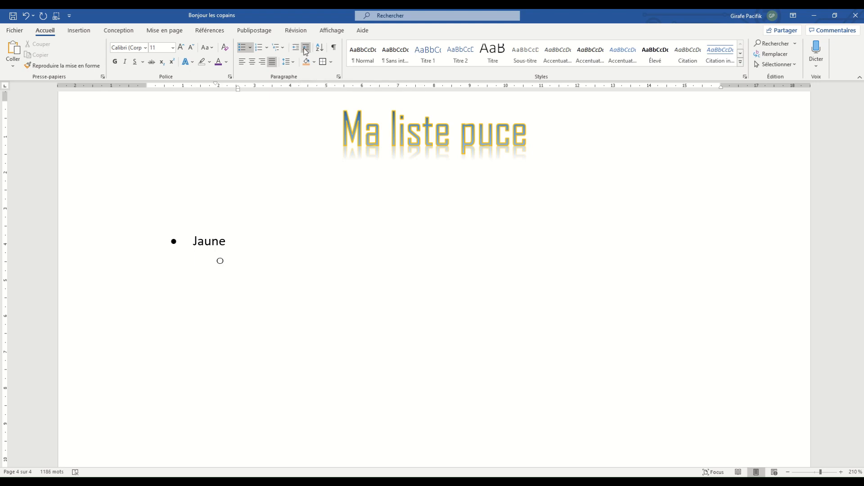
pyautogui.click(305, 49)
pyautogui.click(306, 50)
pyautogui.click(296, 49)
pyautogui.click(296, 48)
pyautogui.click(296, 49)
pyautogui.click(307, 48)
pyautogui.click(296, 49)
pyautogui.click(306, 48)
pyautogui.click(306, 48)
pyautogui.click(296, 49)
# Enter the sub-items Moutarde, Poussin, Or and Soleil under "Jaune".
pyautogui.write('moutarde')
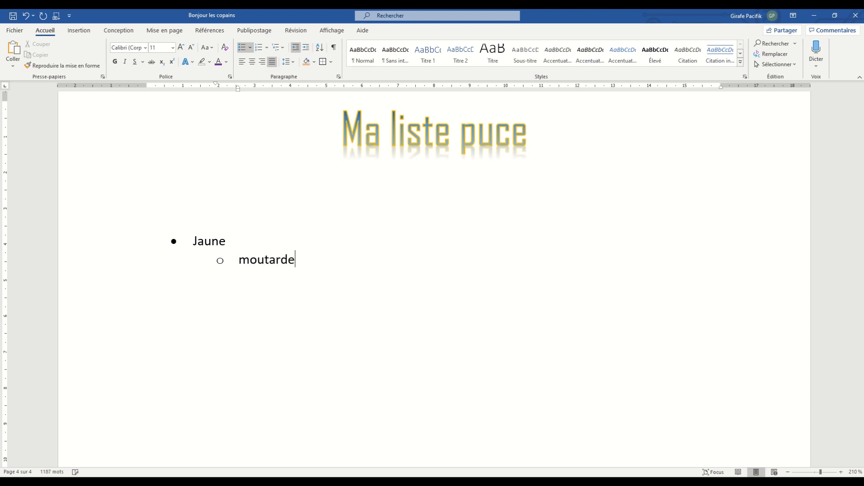
pyautogui.press('Return')
pyautogui.write('poussin')
pyautogui.press('Return')
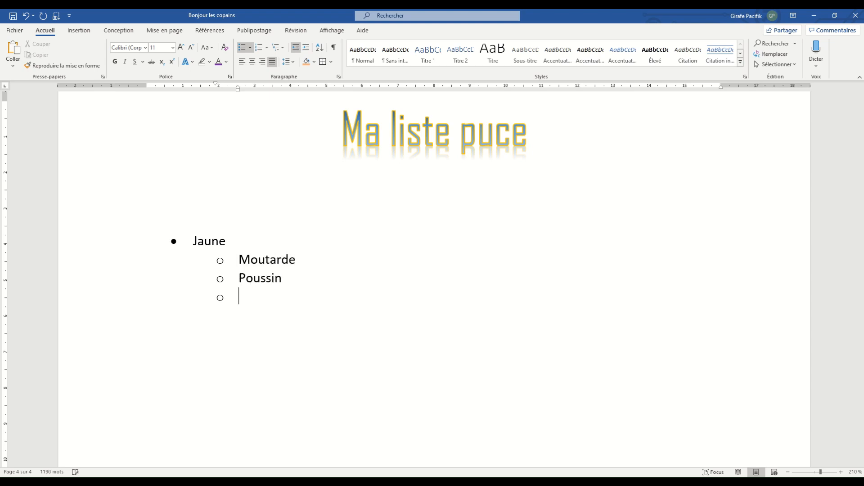
pyautogui.write('or')
pyautogui.press('Return')
pyautogui.write('soleil')
pyautogui.press('Return')
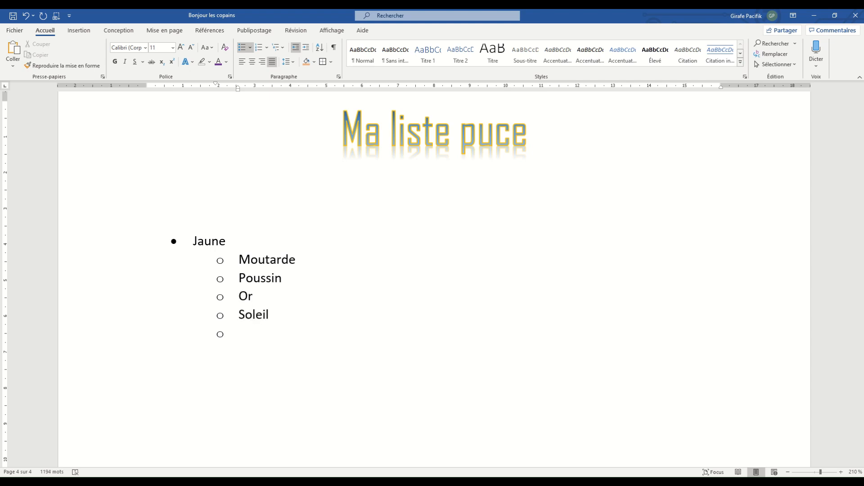
# Add the first-level bullet "Rouge" with the sub-items Sang, Bordeaux and Cerise.
pyautogui.click(296, 47)
pyautogui.write('rouge')
pyautogui.press('Return')
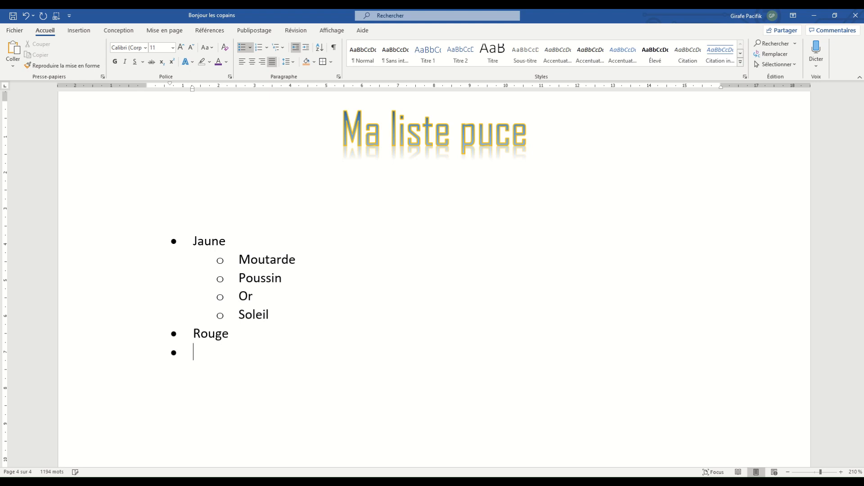
pyautogui.click(305, 48)
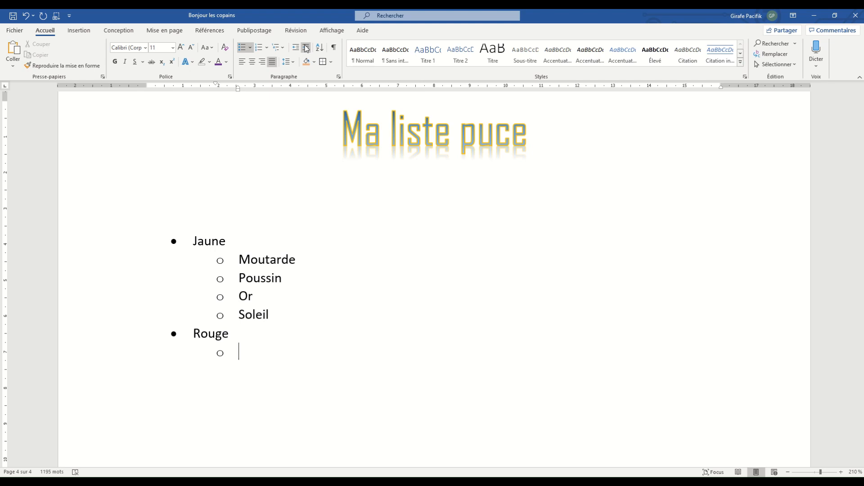
pyautogui.write('sang')
pyautogui.press('Return')
pyautogui.write('bordeaux')
pyautogui.press('Return')
pyautogui.write('ceri')
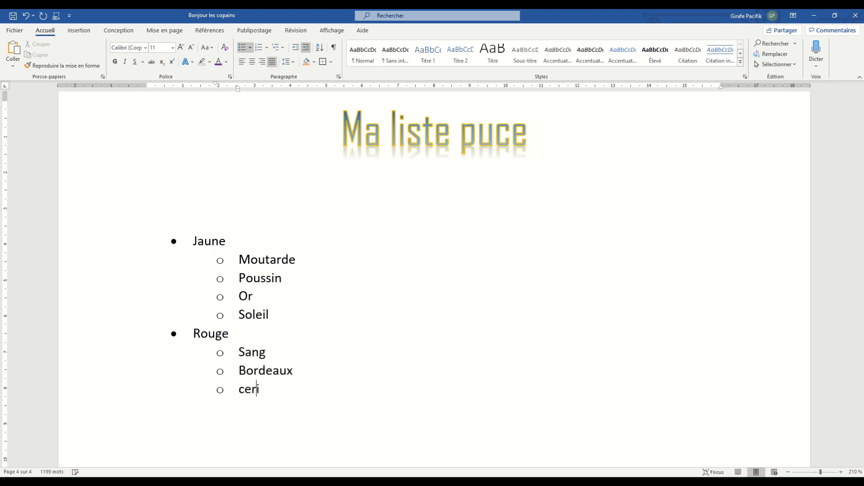
pyautogui.write('se')
pyautogui.press('Return')
# Add the first-level bullet "Vert" with "Emeraude" as its first sub-item.
pyautogui.hotkey('shift', 'Tab')
pyautogui.write('ver')
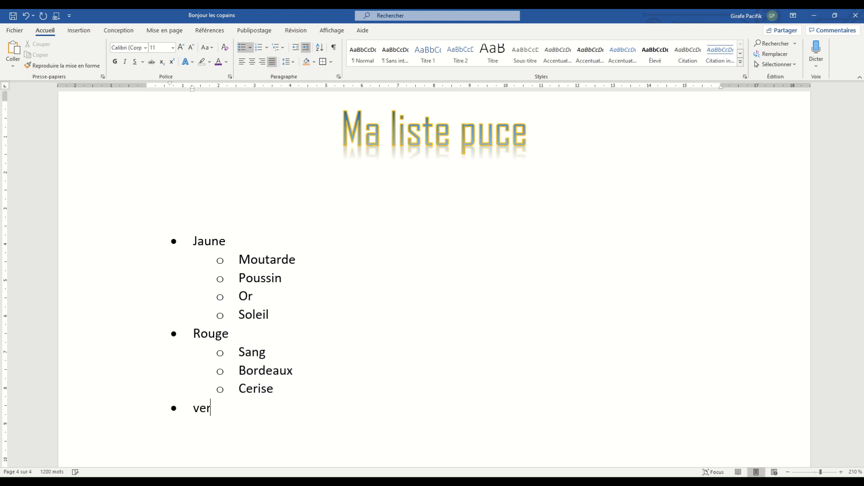
pyautogui.write('t')
pyautogui.press('Return')
pyautogui.press('Tab')
pyautogui.write('eme')
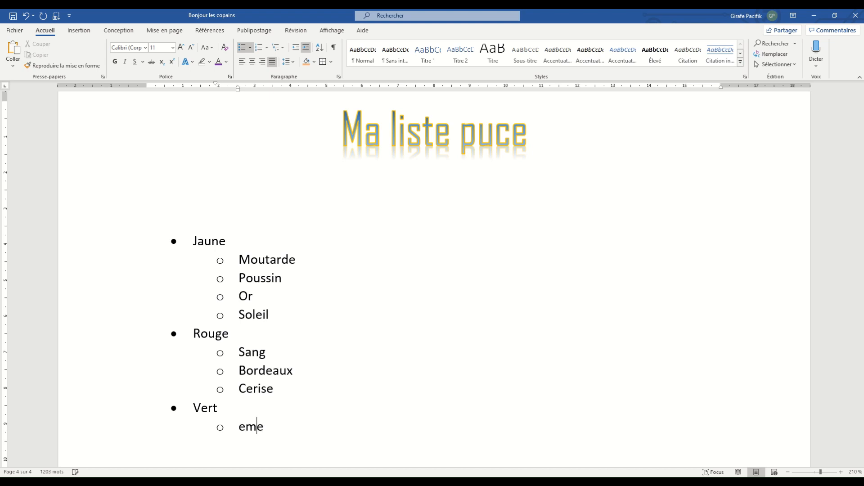
pyautogui.write('ar')
pyautogui.press('BackSpace')
pyautogui.press('BackSpace')
pyautogui.write('raude')
pyautogui.press('Return')
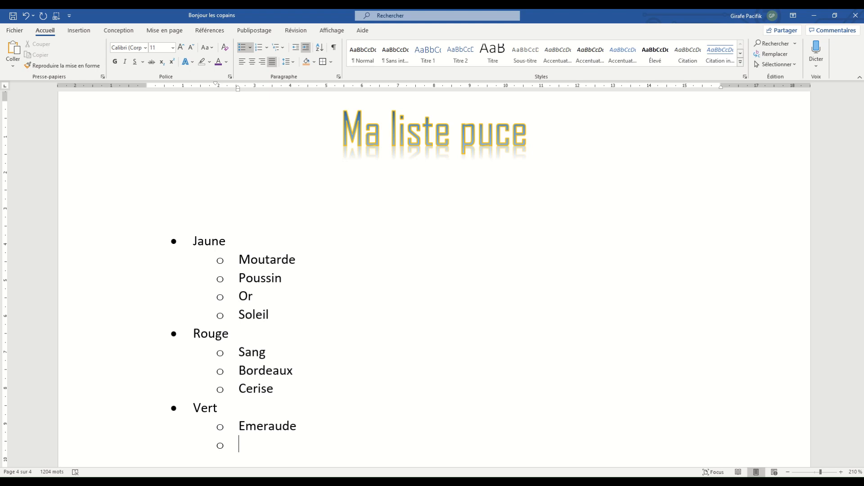
# Enter the further sub-items Gazon, Kaki and Topette under "Vert".
pyautogui.write('gazon')
pyautogui.press('Return')
pyautogui.write('kaki')
pyautogui.press('Return')
pyautogui.write('topette')
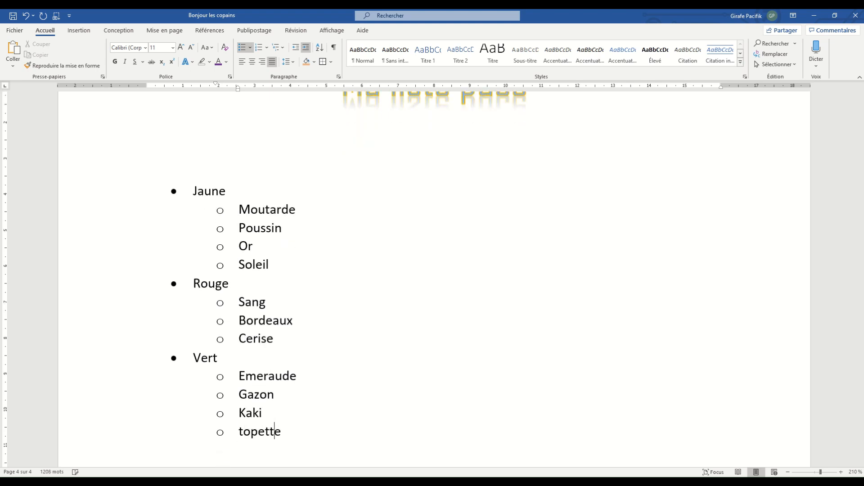
pyautogui.press('Return')
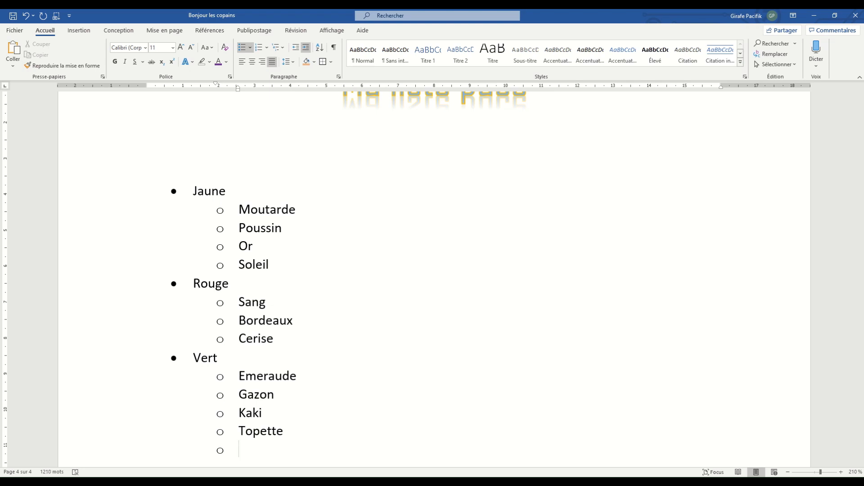
# Add the first-level bullet "Bleu" with the sub-items Azur, Ciel, Marine and Lagon.
pyautogui.press('Return')
pyautogui.write('bleu')
pyautogui.press('Return')
pyautogui.press('Tab')
pyautogui.write('ur')
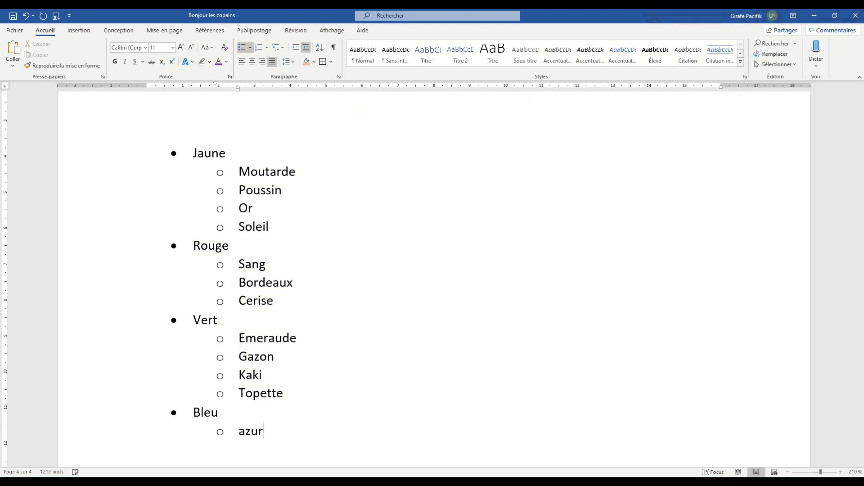
pyautogui.press('Return')
pyautogui.write('ciel')
pyautogui.press('Return')
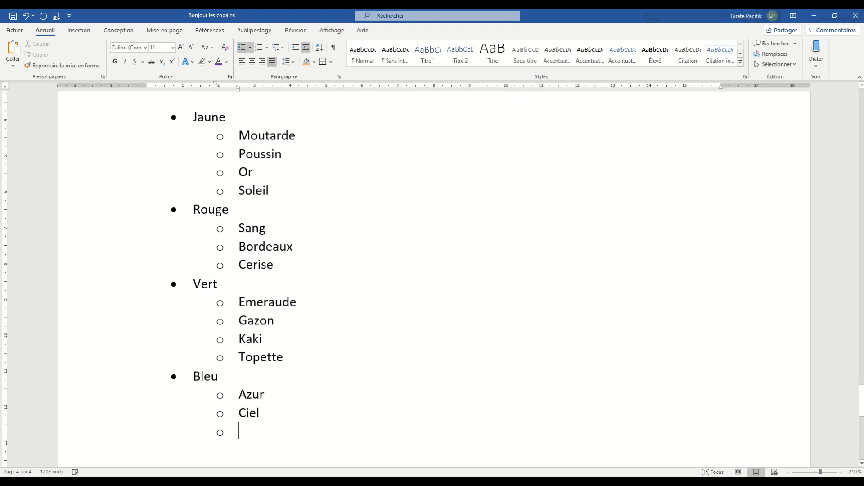
pyautogui.write('marine')
pyautogui.press('Return')
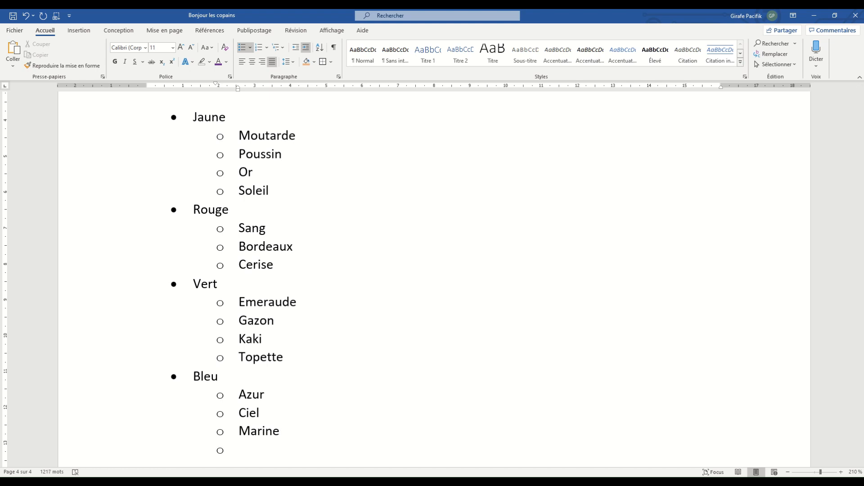
pyautogui.write('lagon')
pyautogui.press('Return')
# Add the first-level bullet "Blanc" with the sub-items Cassé, Crème, Ivoire and Javel.
pyautogui.hotkey('shift', 'Tab')
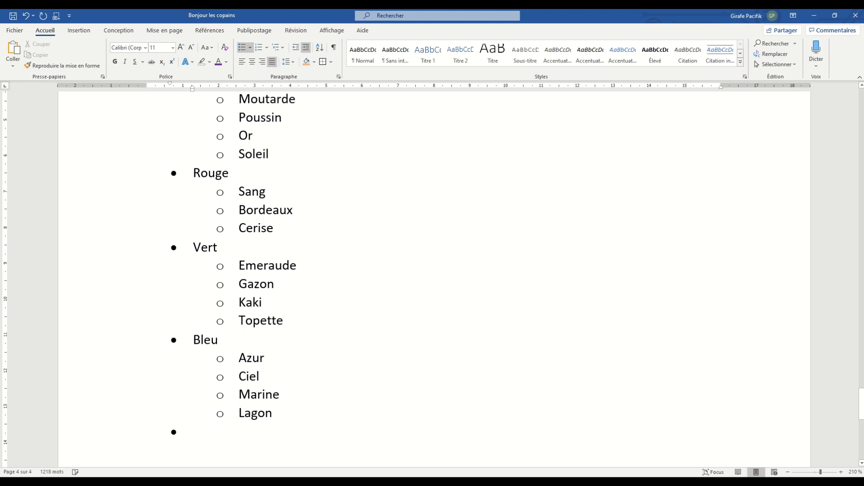
pyautogui.write('blanc')
pyautogui.press('Return')
pyautogui.press('Tab')
pyautogui.write('ca')
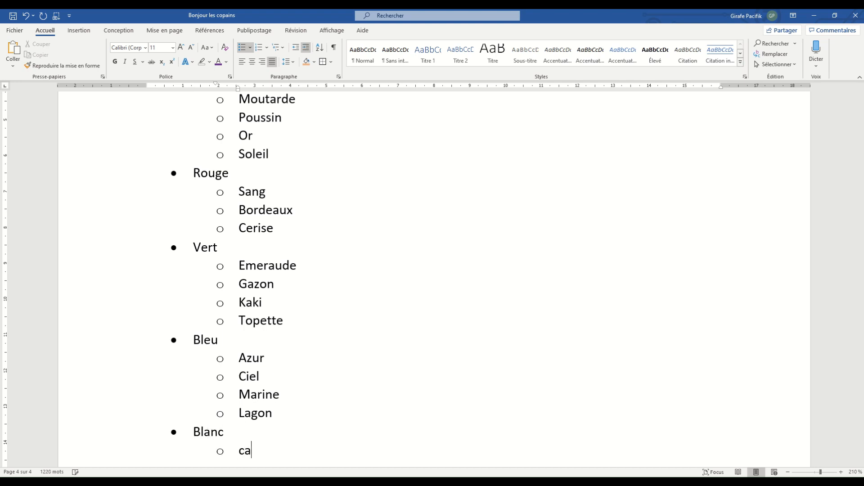
pyautogui.write('ssé')
pyautogui.press('Return')
pyautogui.write('crème')
pyautogui.press('Return')
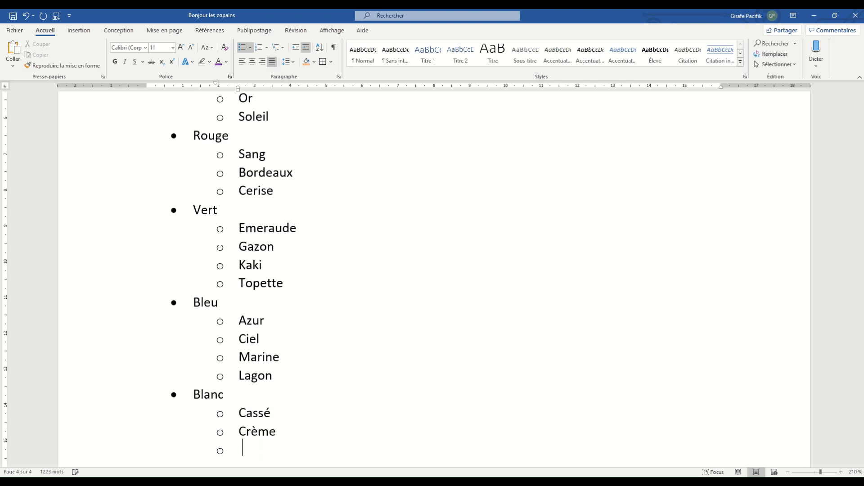
pyautogui.write('Ivoire')
pyautogui.press('Return')
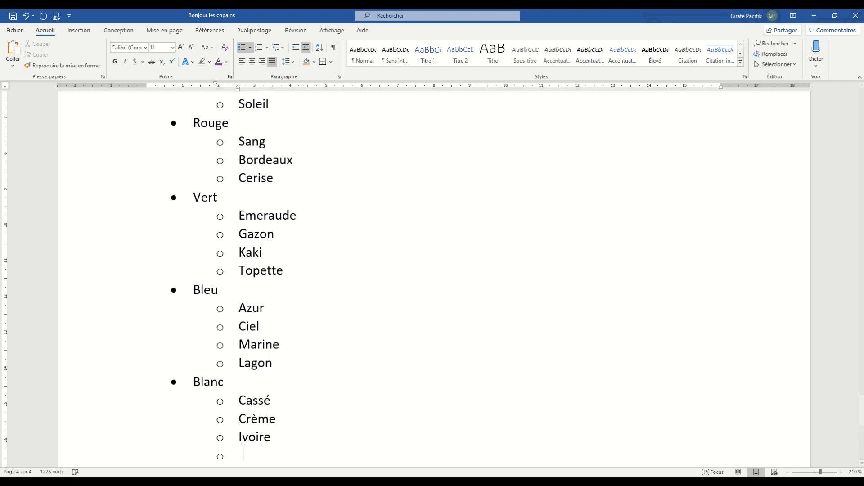
pyautogui.write('javel')
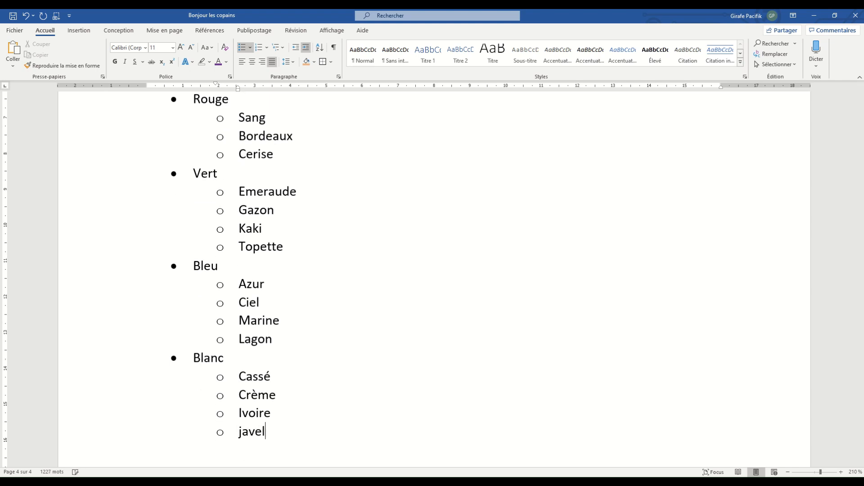
# End the bulleted list below "Javel" with an empty paragraph outside the list.
pyautogui.press('Return')
pyautogui.hotkey('shift', 'Tab')
pyautogui.press('Return')
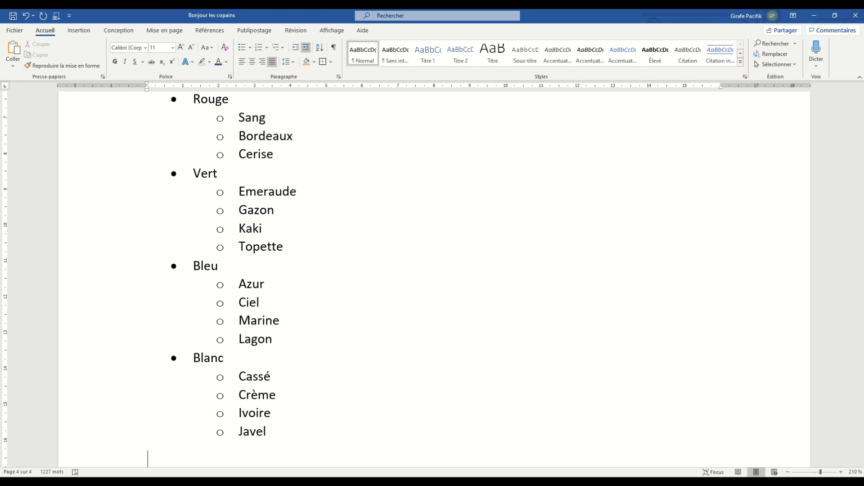
# Indent "Javel" to the third list level, try a first-level bullet below it, and end the list again.
pyautogui.click(240, 432)
pyautogui.press('Tab')
pyautogui.click(325, 427)
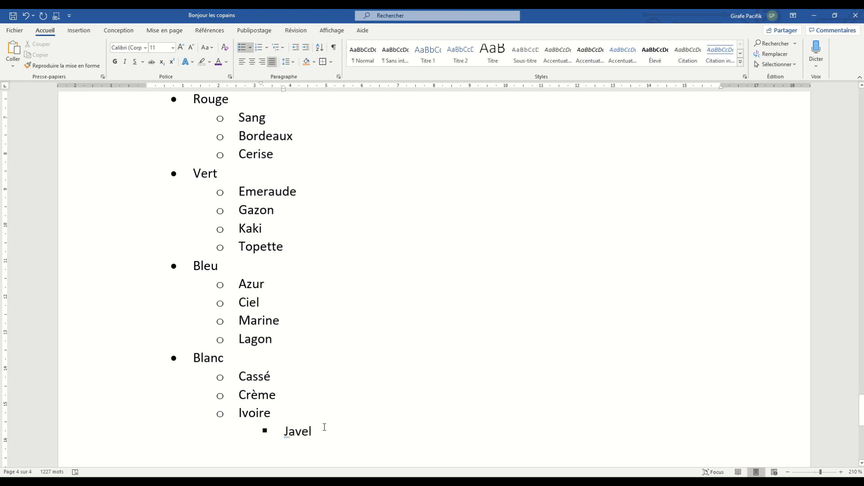
pyautogui.press('Return')
pyautogui.hotkey('shift', 'Tab')
pyautogui.hotkey('shift', 'Tab')
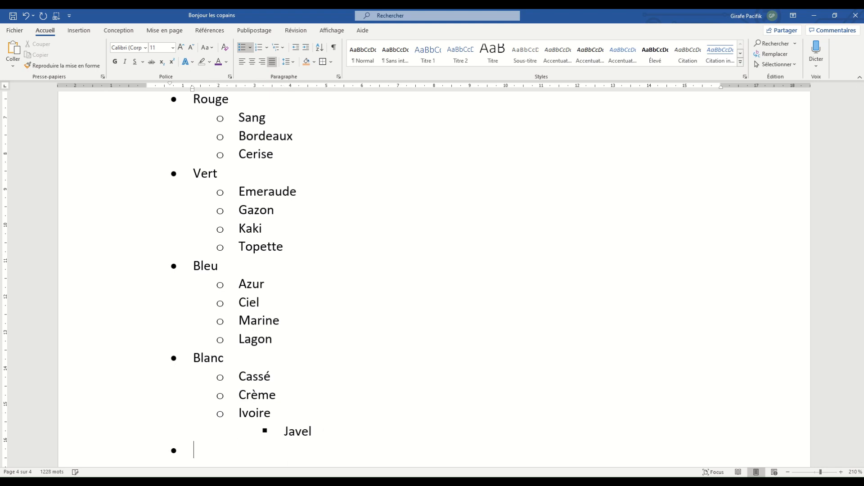
pyautogui.press('Return')
pyautogui.press('BackSpace')
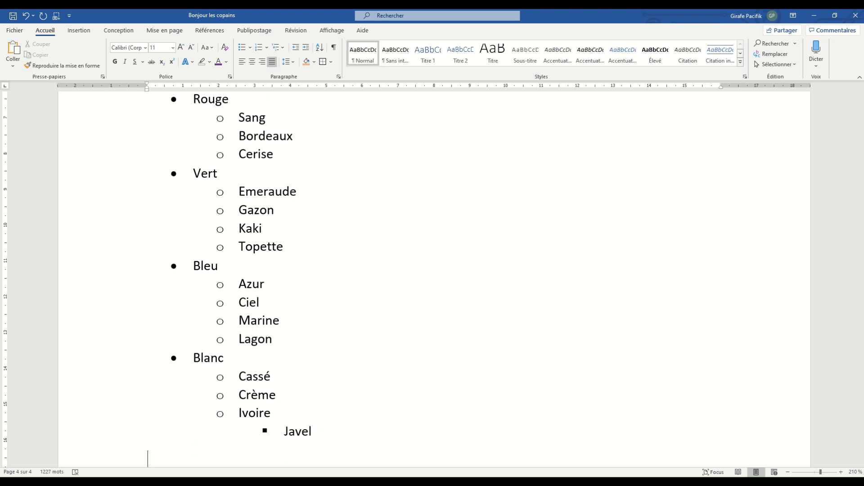
# Switch "Javel" between the second and third list levels, leaving it at the second level.
pyautogui.click(285, 431)
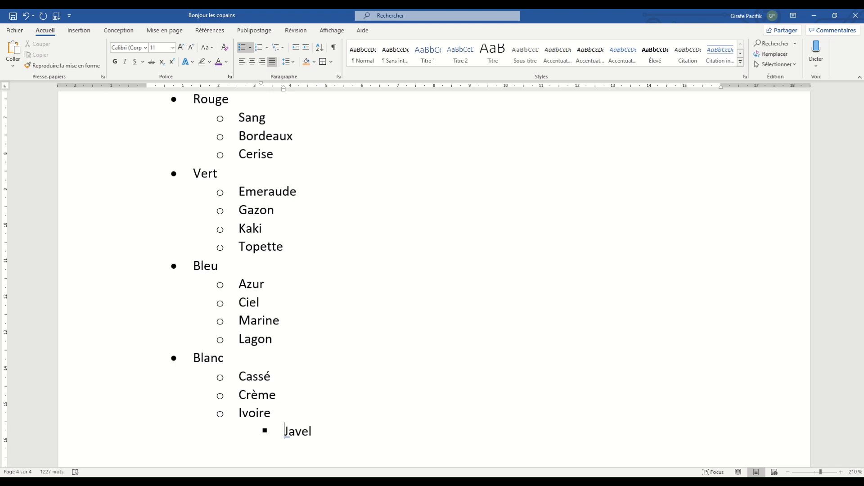
pyautogui.hotkey('shift', 'Tab')
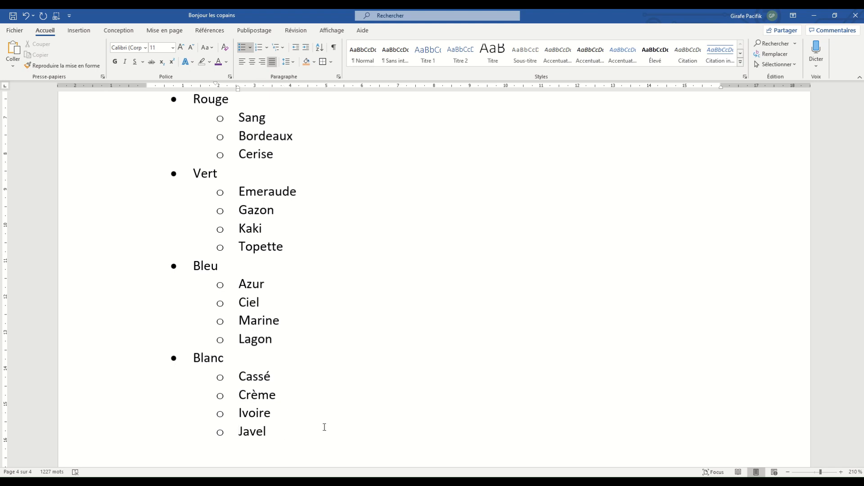
pyautogui.press('Tab')
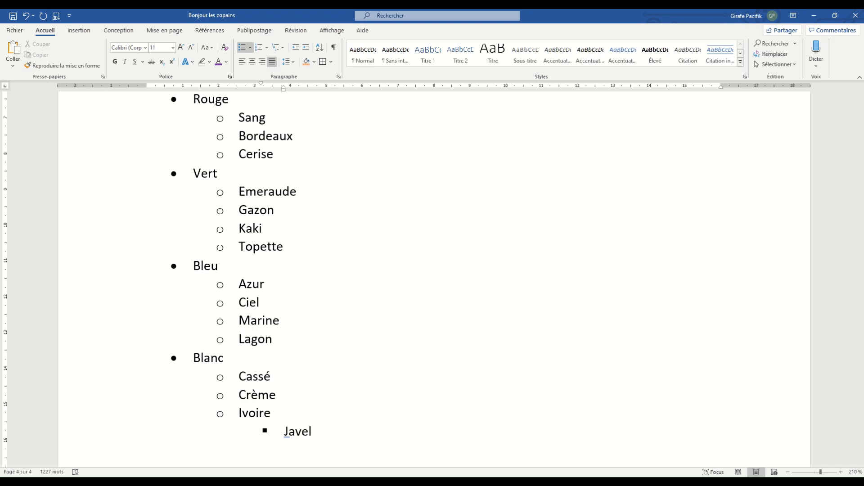
pyautogui.press('Tab')
pyautogui.press('BackSpace')
pyautogui.press('Home')
pyautogui.hotkey('shift', 'Tab')
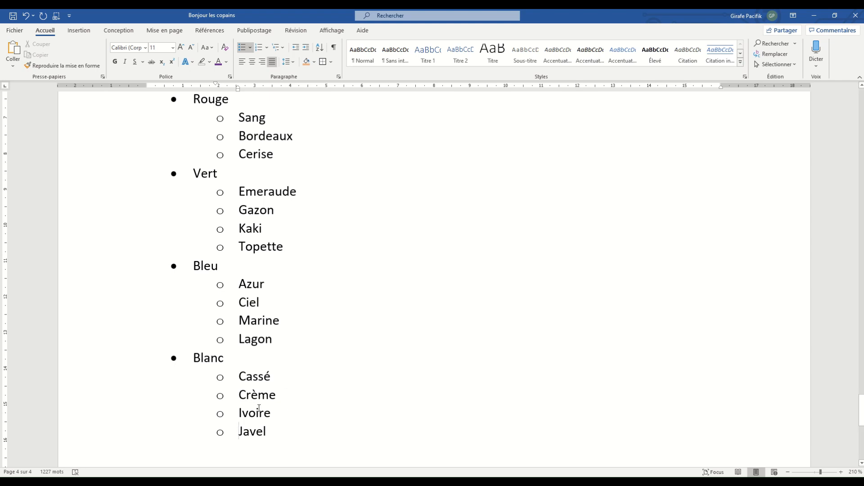
# Try the indent commands on "Javel", increasing its list level twice and decreasing it twice.
pyautogui.click(307, 48)
pyautogui.click(306, 48)
pyautogui.click(296, 47)
pyautogui.click(296, 47)
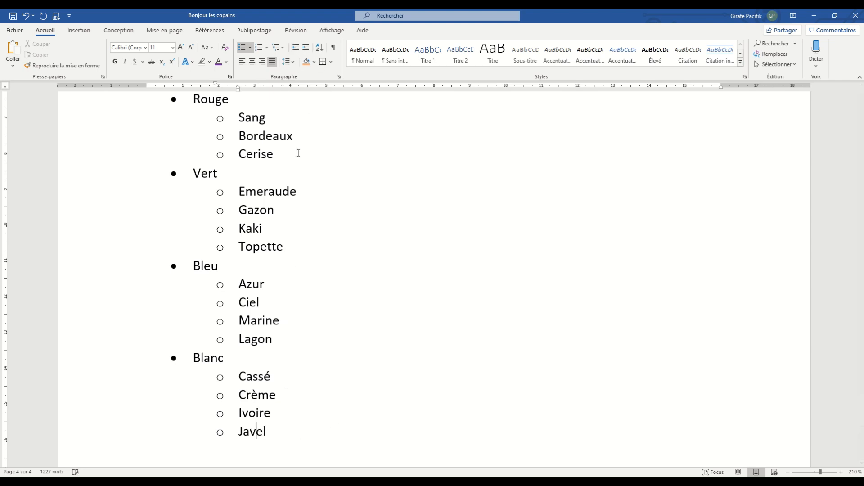
# Review the whole multilevel colour list from "Jaune" down to "Javel" at 190% zoom.
pyautogui.click(277, 428)
pyautogui.click(242, 436)
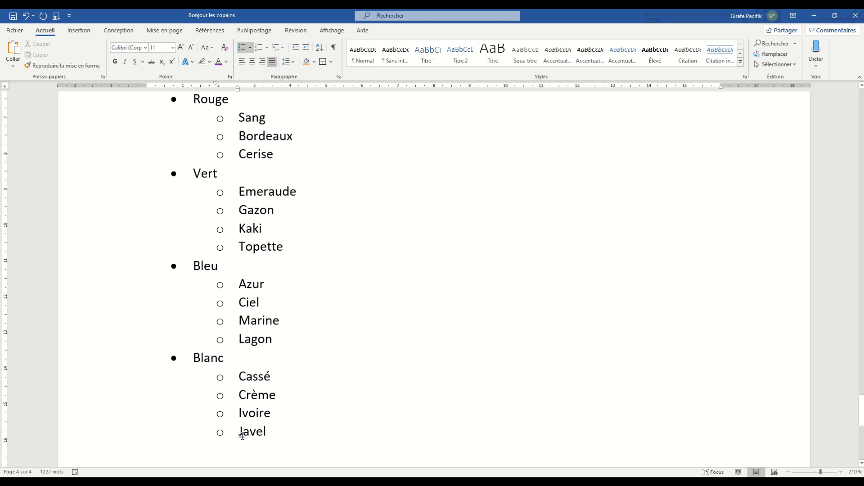
pyautogui.click(284, 434)
pyautogui.press('Home')
pyautogui.scroll(6, 264, 347)
pyautogui.scroll(-6, 264, 349)
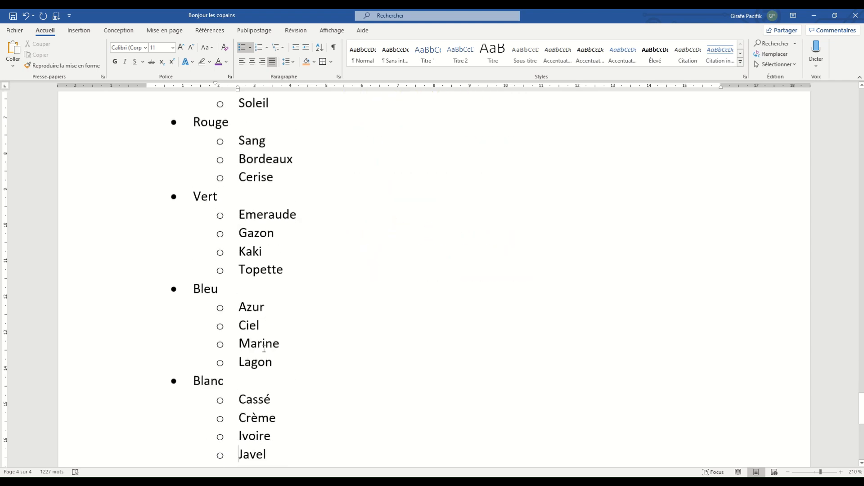
pyautogui.scroll(-1, 265, 348)
pyautogui.scroll(8, 265, 349)
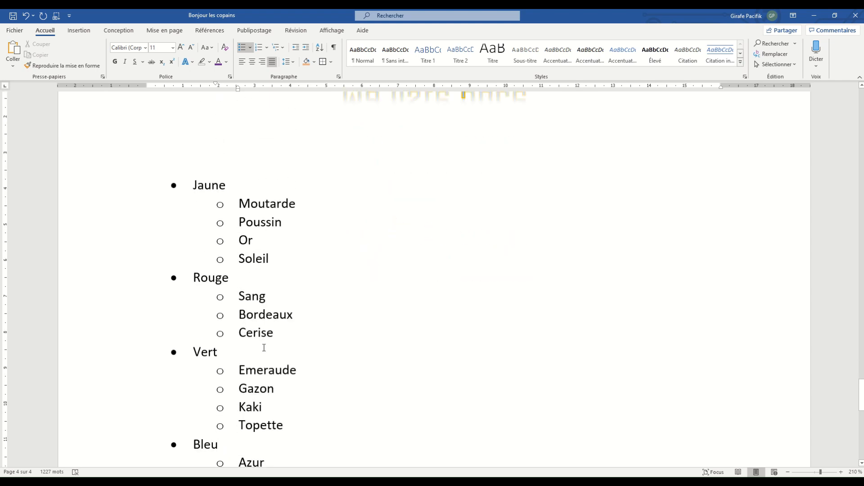
pyautogui.keyDown('ctrl'); pyautogui.scroll(-1, 271, 346); pyautogui.keyUp('ctrl')
pyautogui.keyDown('ctrl'); pyautogui.scroll(-1, 273, 345); pyautogui.keyUp('ctrl')
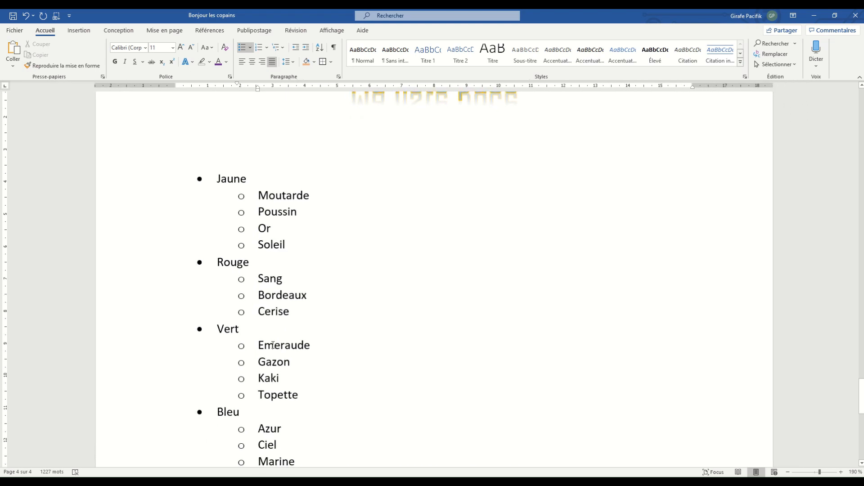
pyautogui.scroll(-3, 273, 345)
pyautogui.scroll(3, 273, 345)
# Colour all the first-level bullet symbols with the gold theme colour, leaving the item text as it is.
pyautogui.click(199, 179)
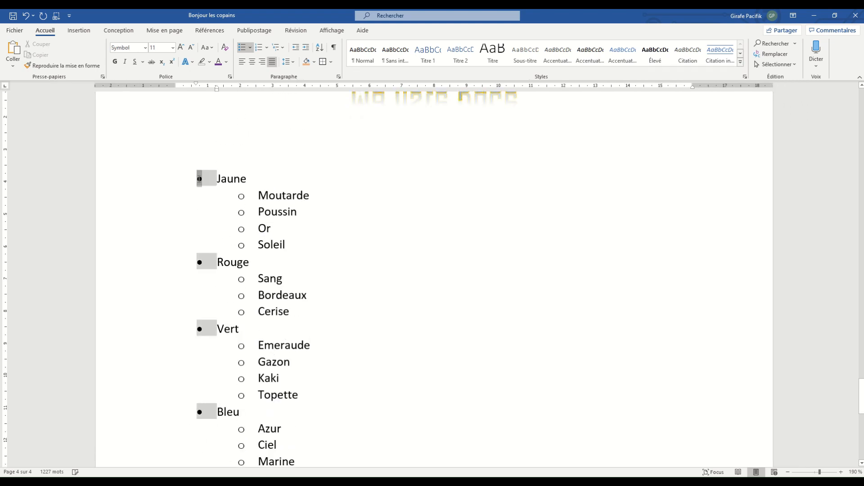
pyautogui.scroll(-3, 205, 288)
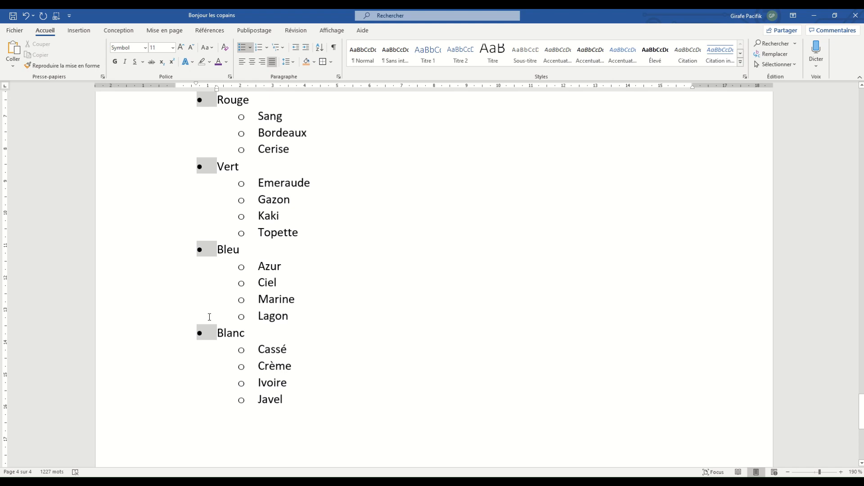
pyautogui.scroll(3, 209, 257)
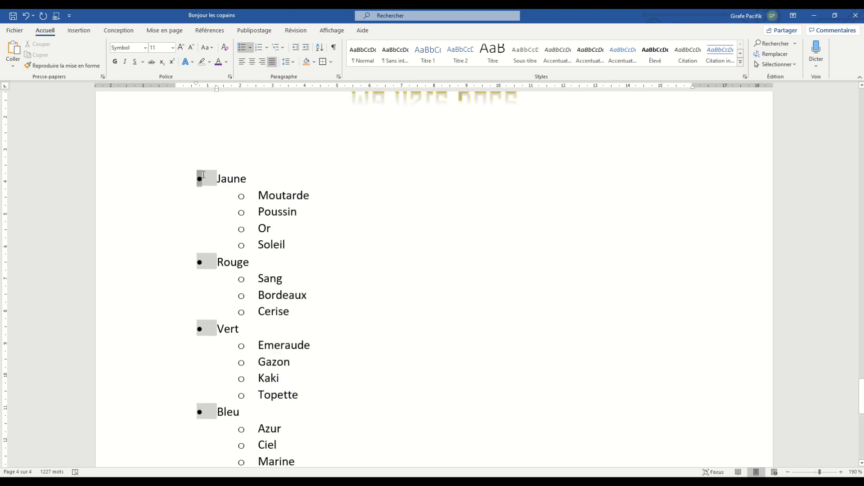
pyautogui.click(201, 263)
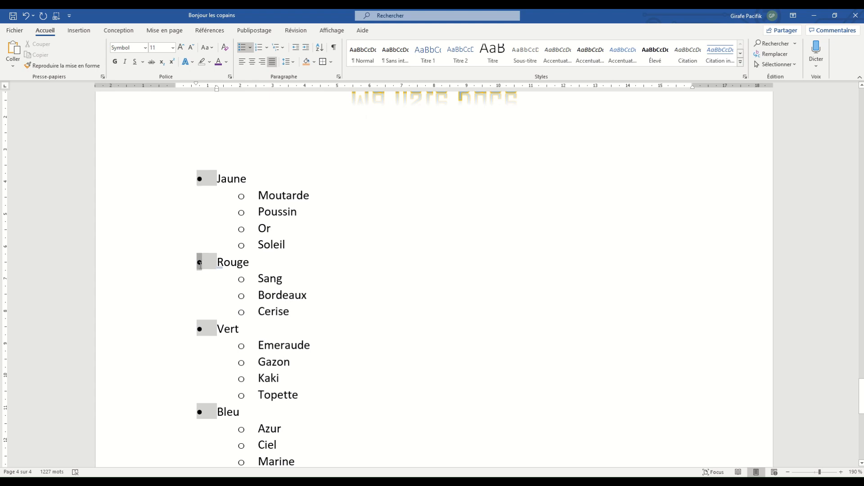
pyautogui.click(201, 179)
pyautogui.click(227, 61)
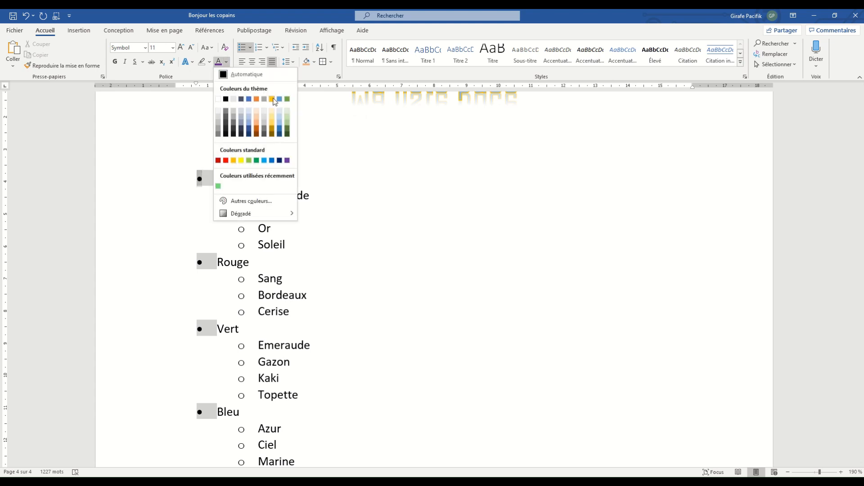
pyautogui.click(273, 99)
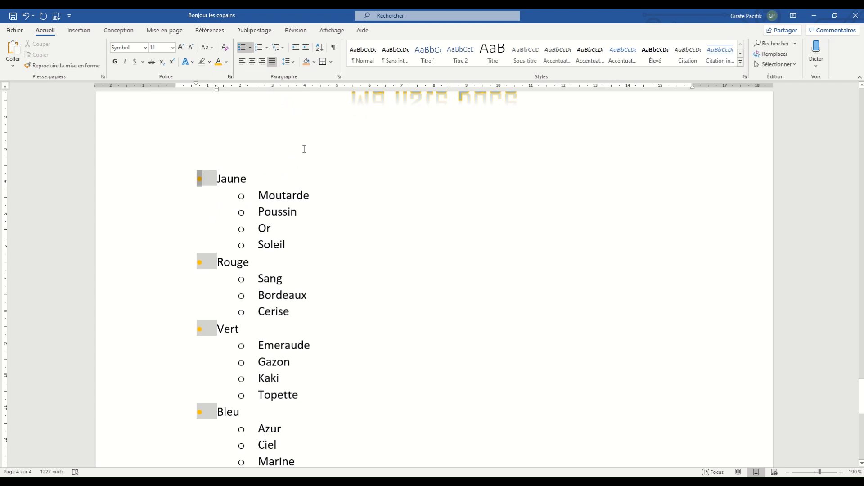
# Try bold on the first-level bullet symbols and enlarge them to 12 pt.
pyautogui.click(248, 179)
pyautogui.click(201, 180)
pyautogui.click(228, 64)
pyautogui.click(228, 64)
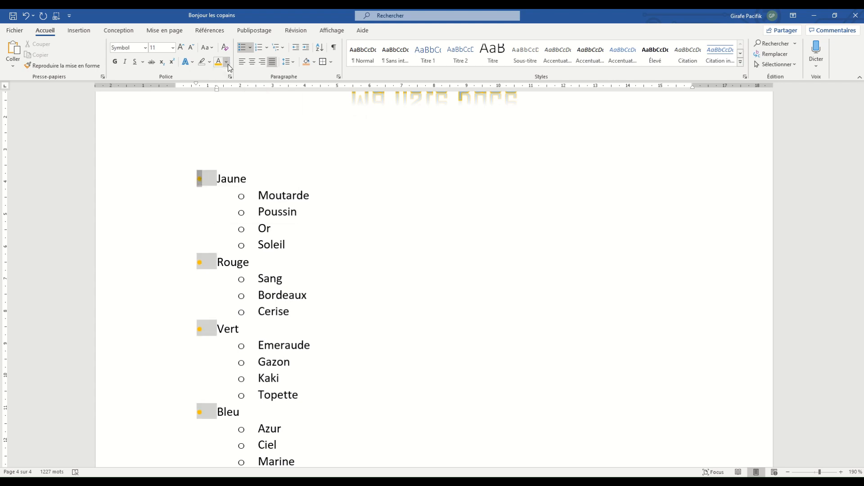
pyautogui.click(115, 63)
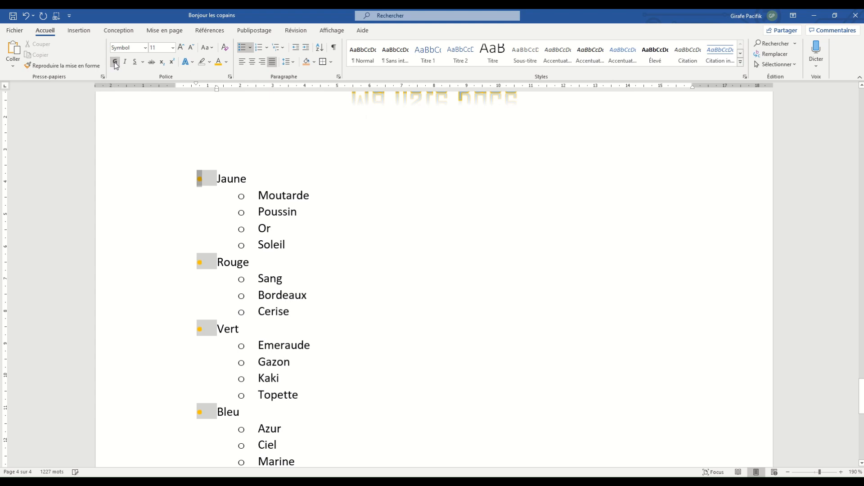
pyautogui.click(180, 47)
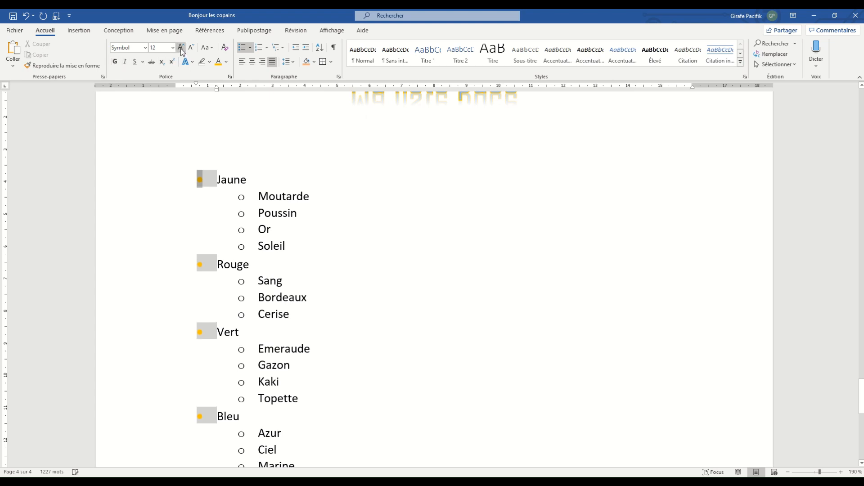
# Reset the first-level bullet symbols to 11 pt and the automatic font colour.
pyautogui.click(180, 48)
pyautogui.click(180, 48)
pyautogui.click(190, 48)
pyautogui.click(190, 48)
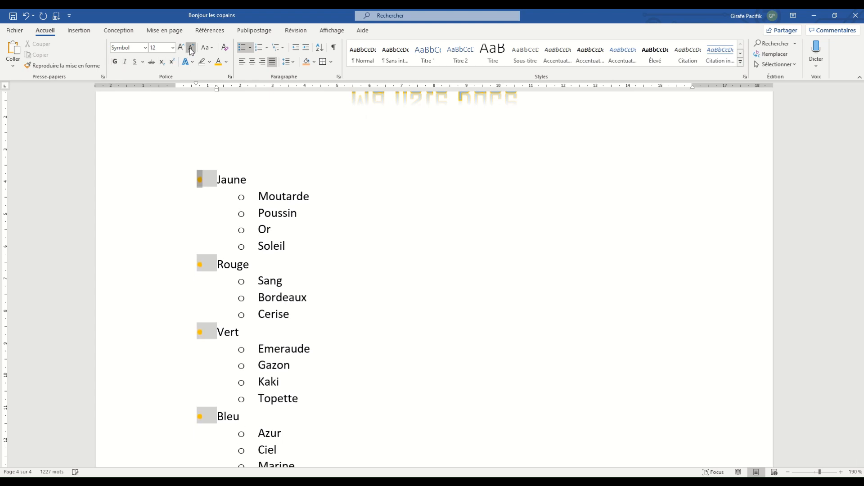
pyautogui.click(190, 47)
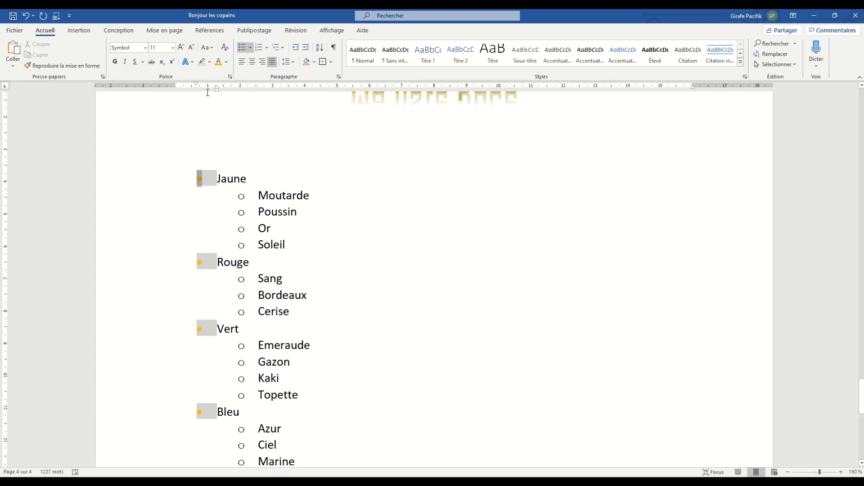
pyautogui.click(225, 62)
pyautogui.click(235, 74)
# Start defining a new bullet for the first-level items and check its font settings without changing them.
pyautogui.click(250, 49)
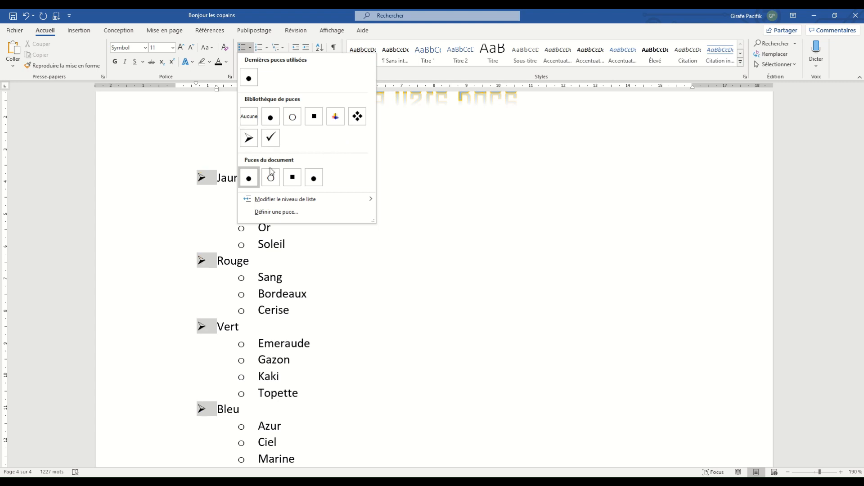
pyautogui.click(287, 213)
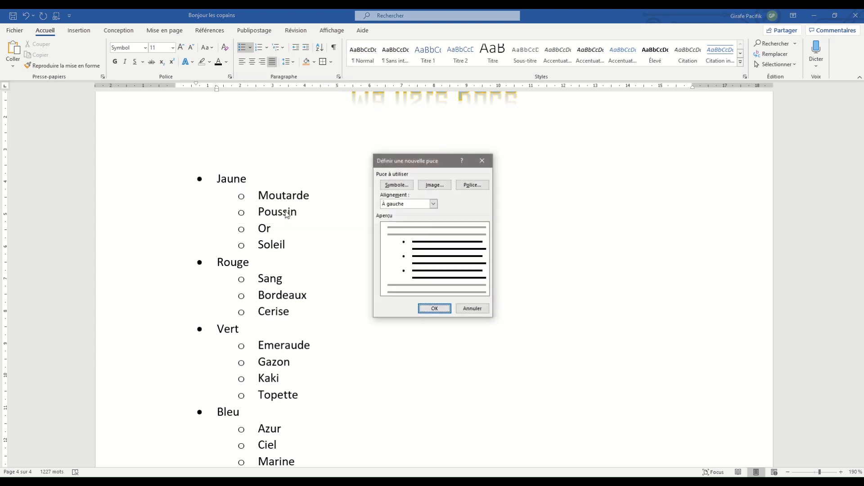
pyautogui.moveTo(420, 163); pyautogui.dragTo(385, 150)
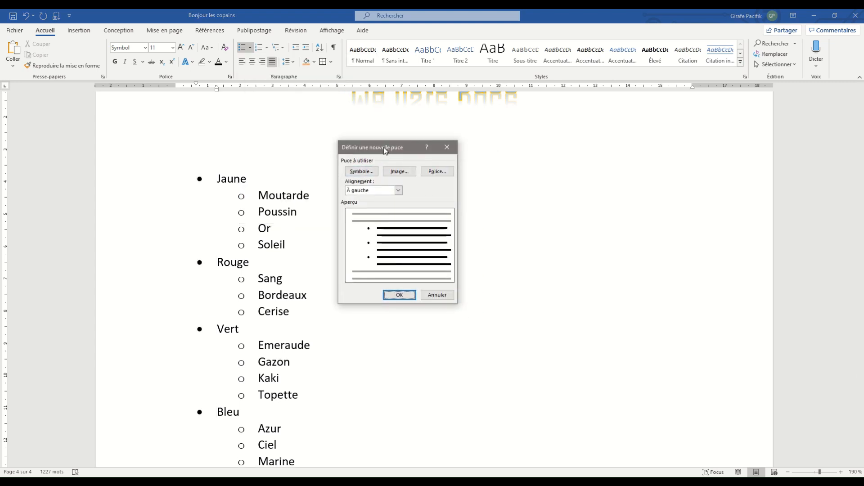
pyautogui.click(436, 171)
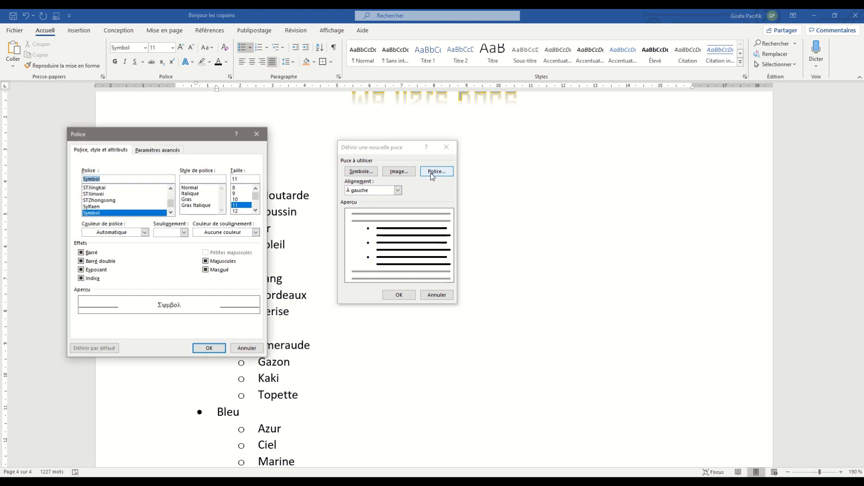
pyautogui.click(257, 134)
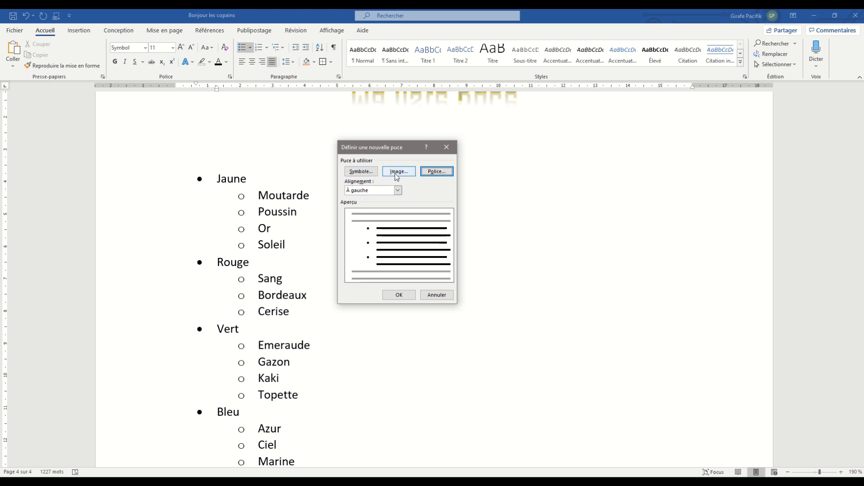
# Open the symbol table for the new bullet and switch its font to Wingdings.
pyautogui.click(361, 172)
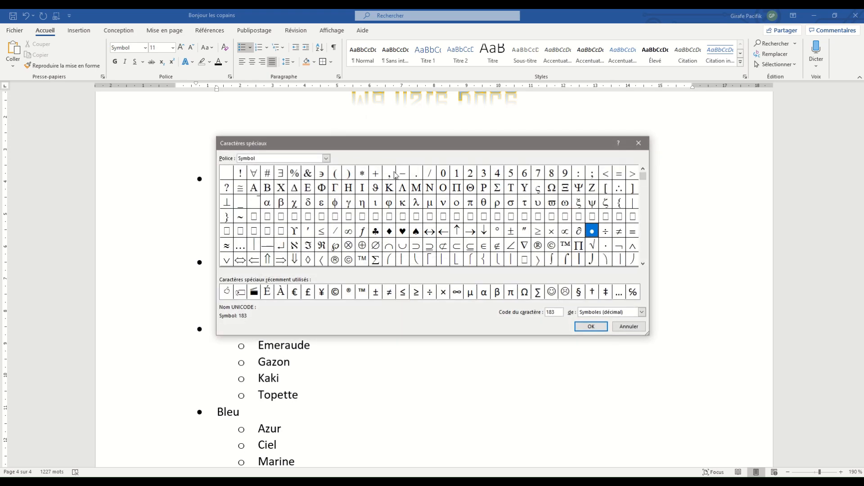
pyautogui.moveTo(433, 146); pyautogui.dragTo(507, 142)
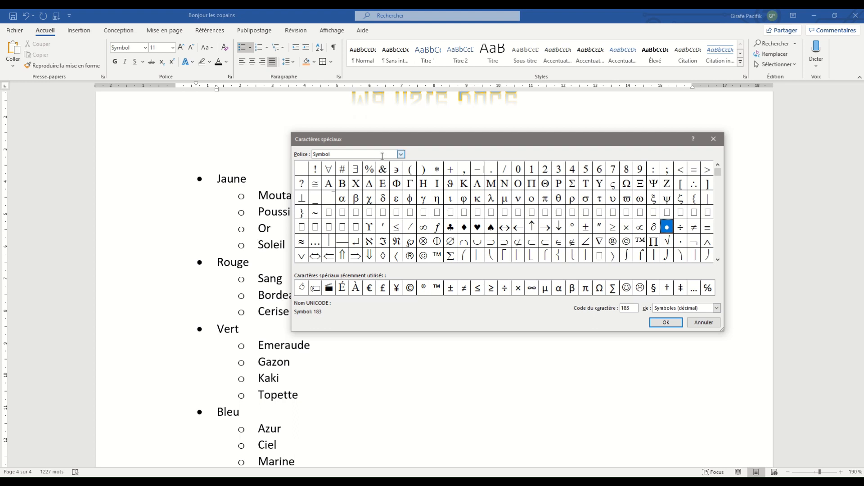
pyautogui.click(401, 154)
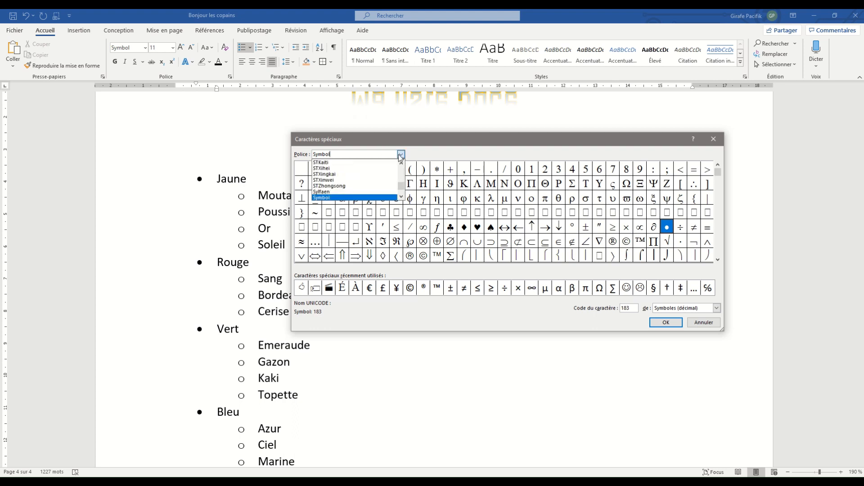
pyautogui.click(385, 154)
pyautogui.moveTo(360, 154); pyautogui.dragTo(312, 155)
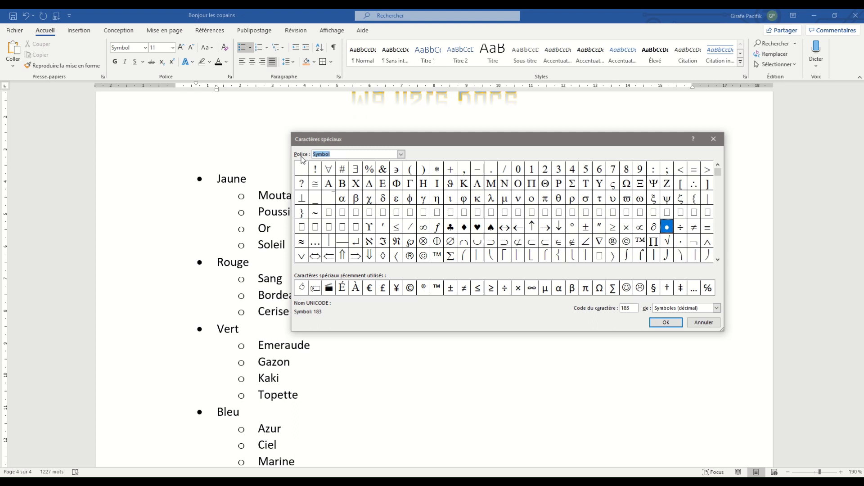
pyautogui.write('wingding')
pyautogui.click(400, 154)
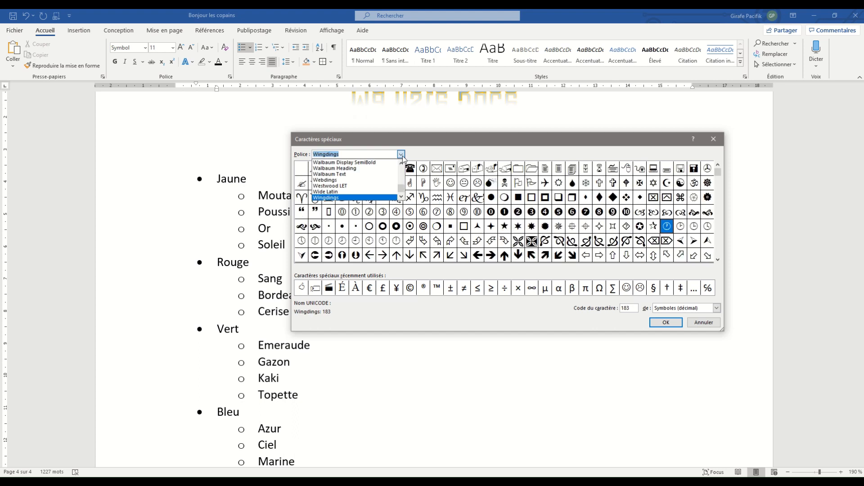
pyautogui.click(400, 197)
pyautogui.click(401, 197)
pyautogui.click(401, 197)
pyautogui.click(428, 161)
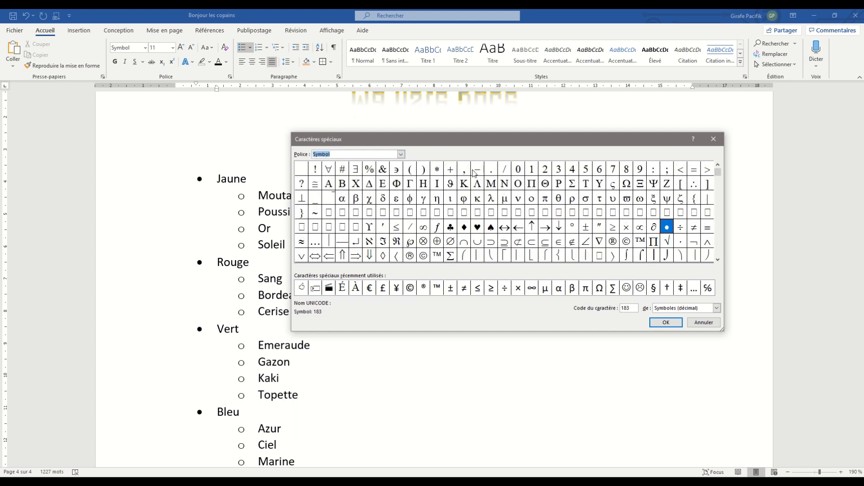
# Set the symbol table's font to Wingdings and try selecting the character with code 92.
pyautogui.click(400, 155)
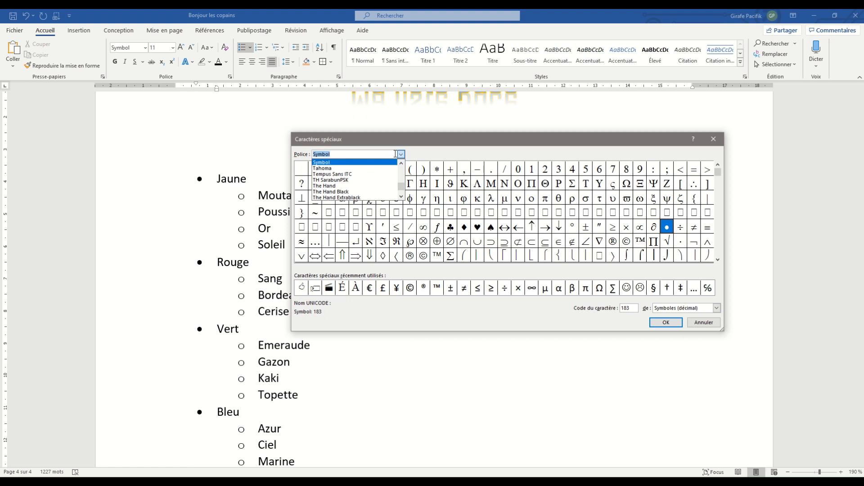
pyautogui.write('wing')
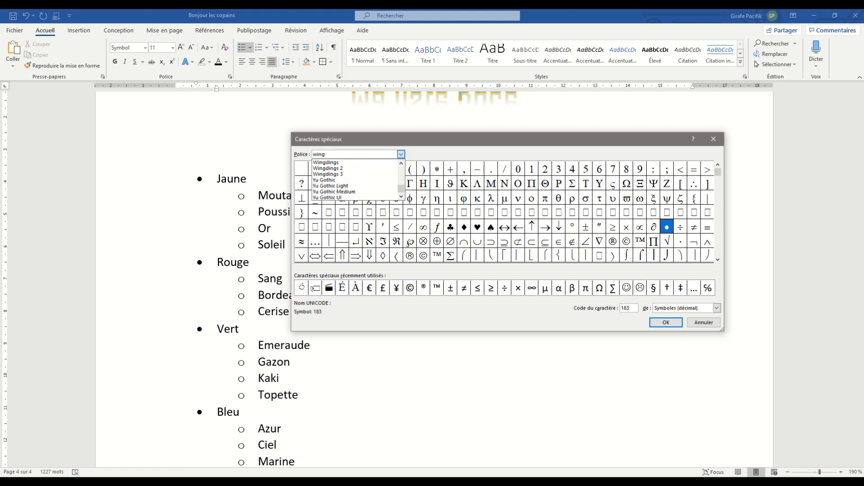
pyautogui.click(388, 163)
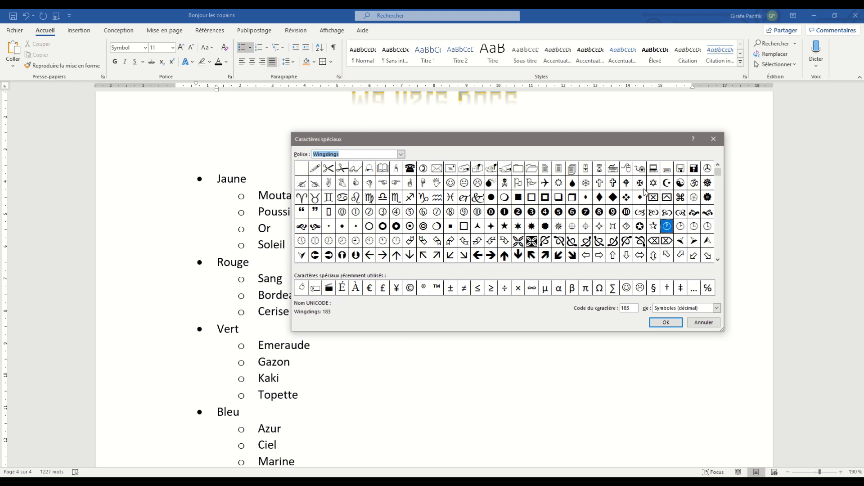
pyautogui.click(694, 188)
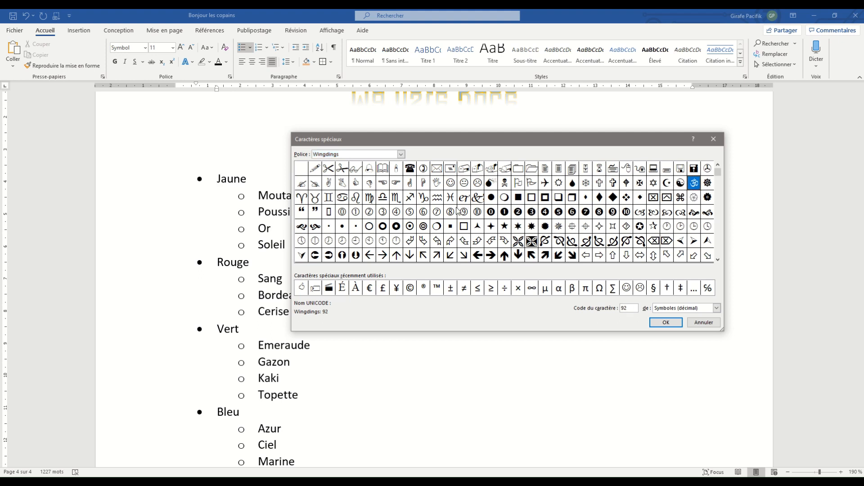
# Examine the Wingdings 2 and Wingdings 3 symbol sets, enlarging the symbol table to show more characters.
pyautogui.click(400, 154)
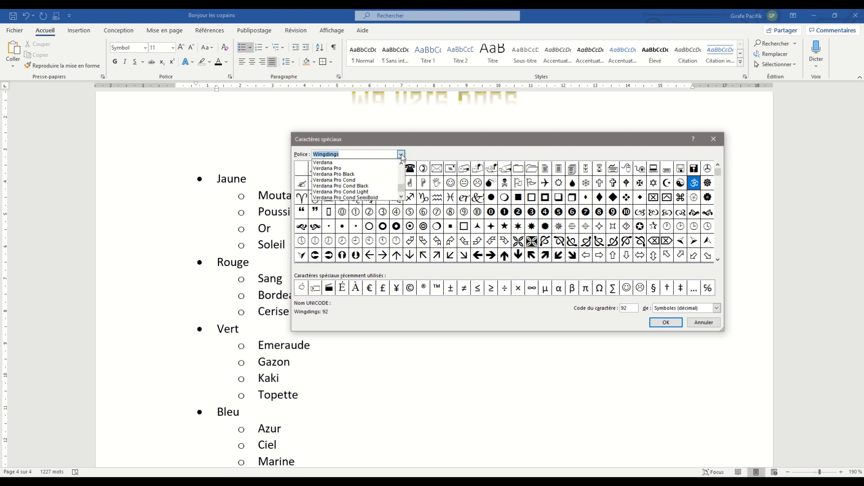
pyautogui.click(401, 197)
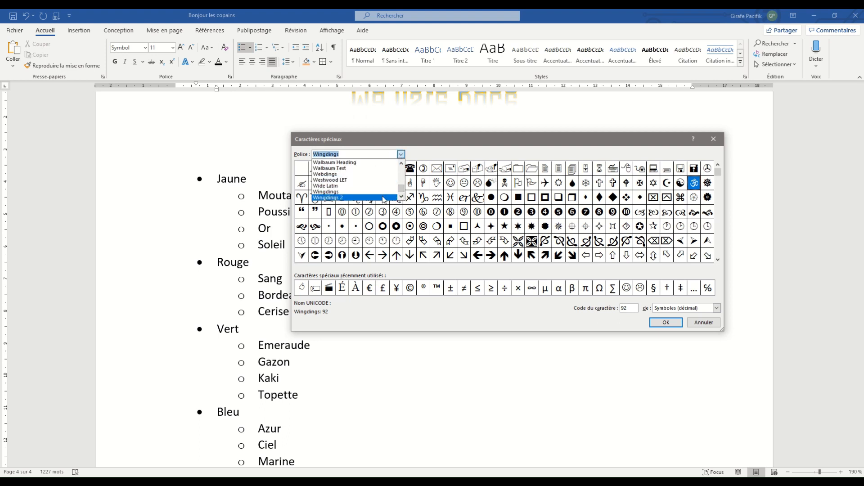
pyautogui.click(387, 198)
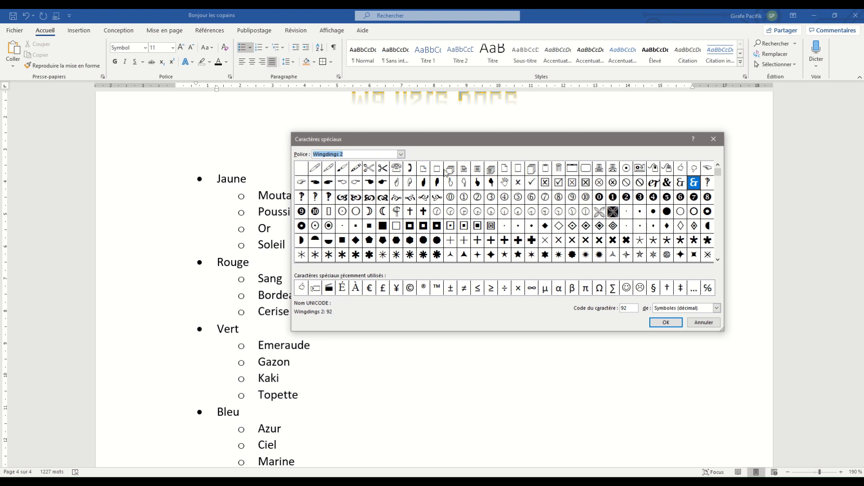
pyautogui.click(401, 153)
pyautogui.scroll(-1, 378, 197)
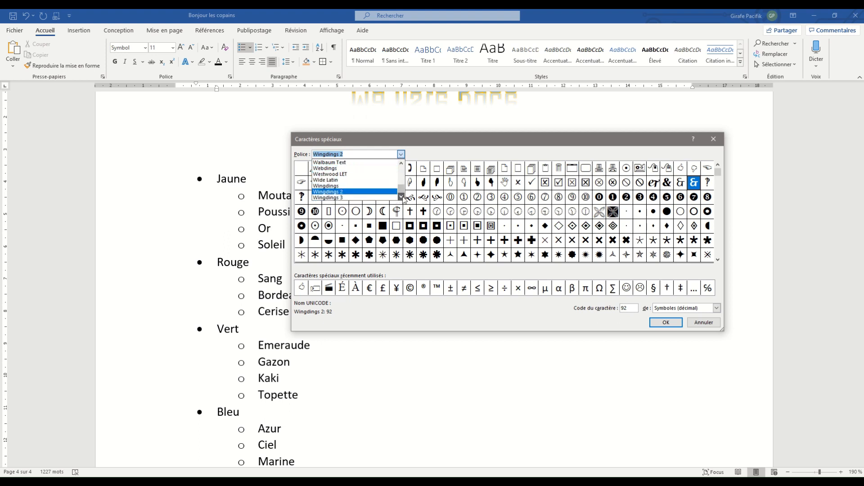
pyautogui.click(395, 198)
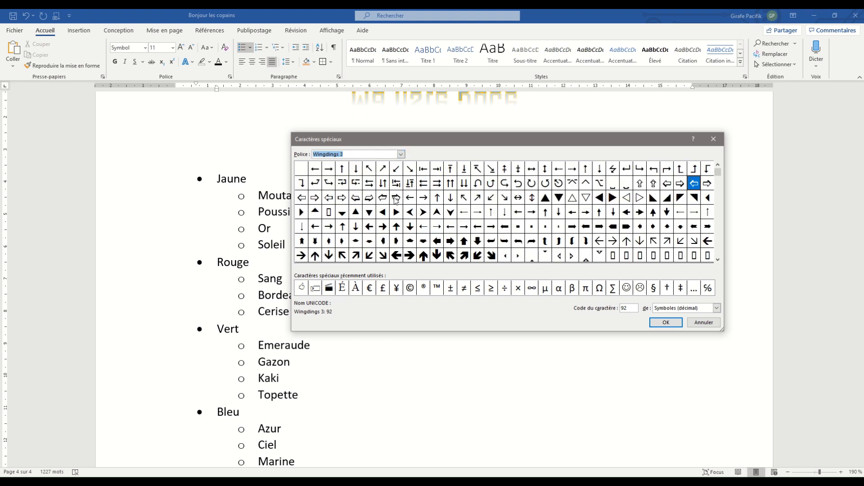
pyautogui.moveTo(723, 330); pyautogui.dragTo(748, 362)
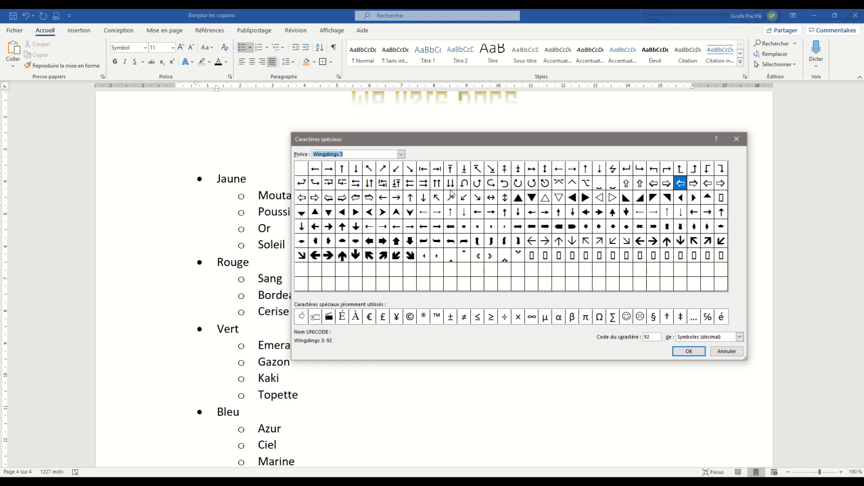
# Switch the symbol table for the new bullet to the Webdings font.
pyautogui.click(393, 155)
pyautogui.write('webdings')
pyautogui.press('Return')
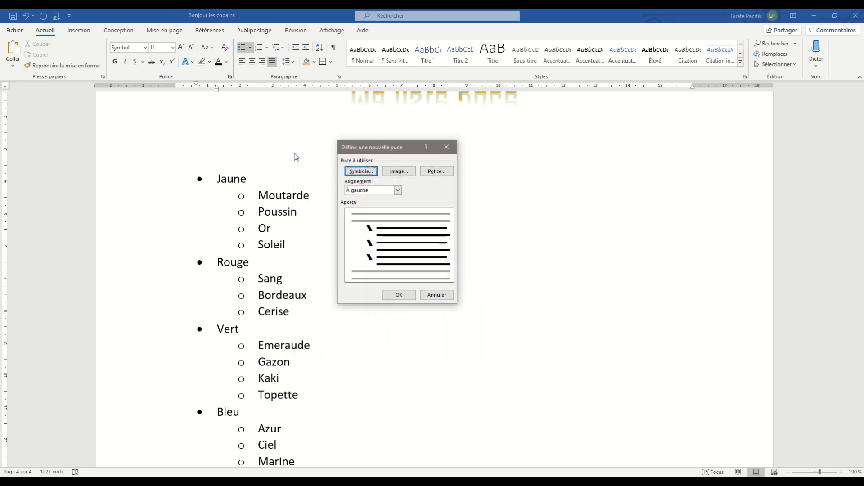
pyautogui.click(361, 171)
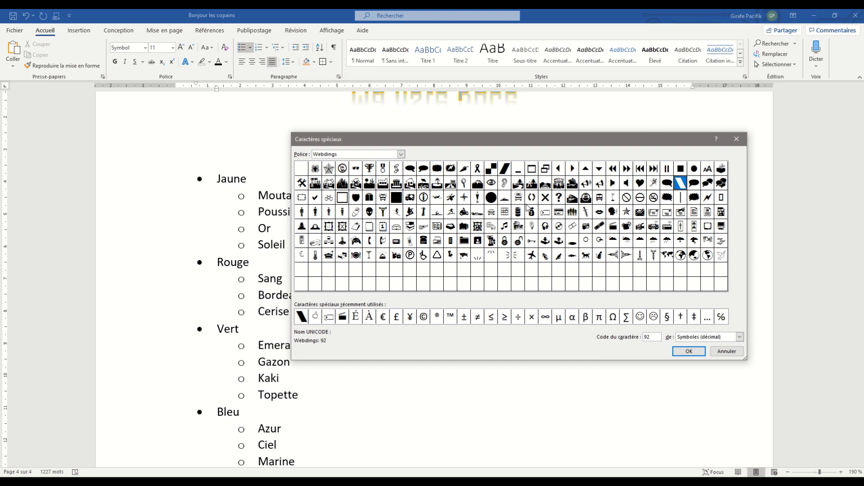
# Choose the Webdings globe with character code 253 and apply it as the first-level bullet symbol.
pyautogui.click(481, 228)
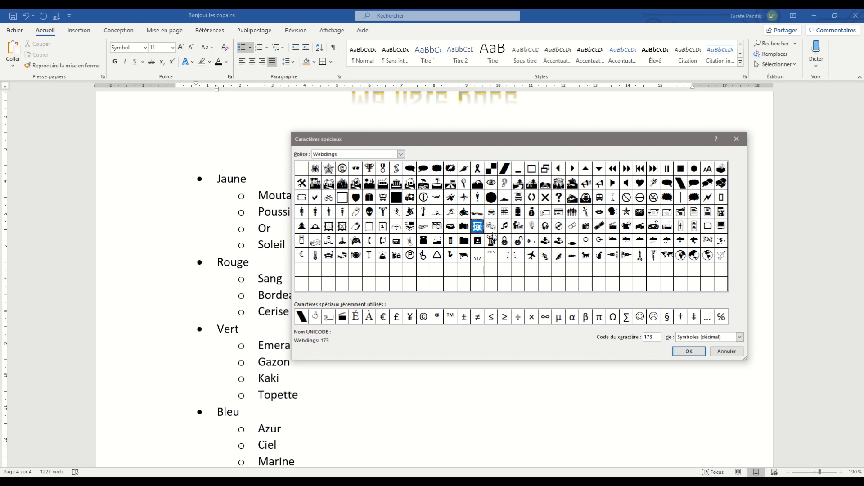
pyautogui.click(721, 215)
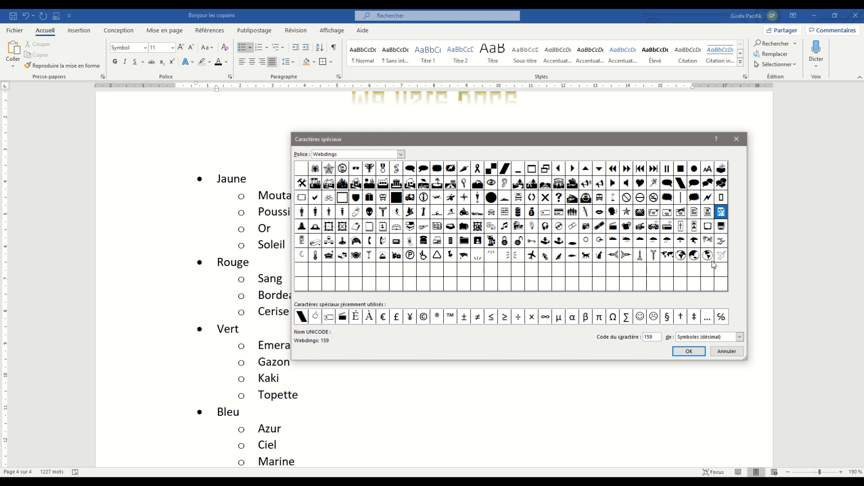
pyautogui.click(694, 256)
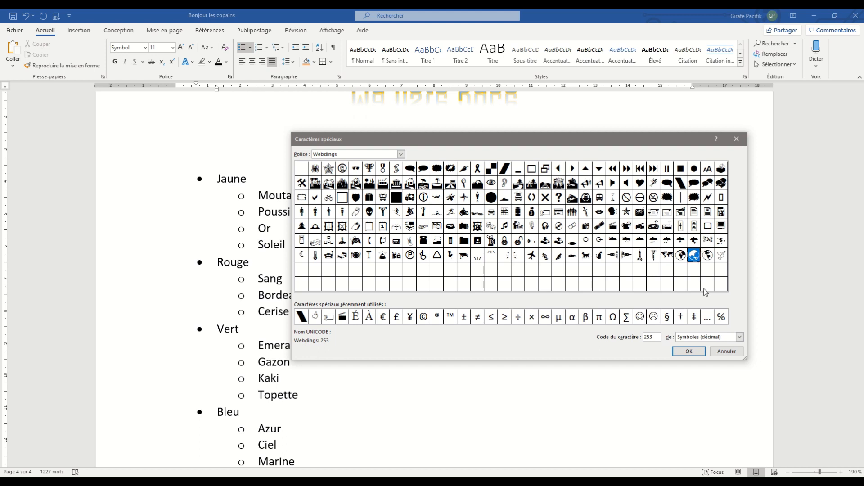
pyautogui.click(690, 352)
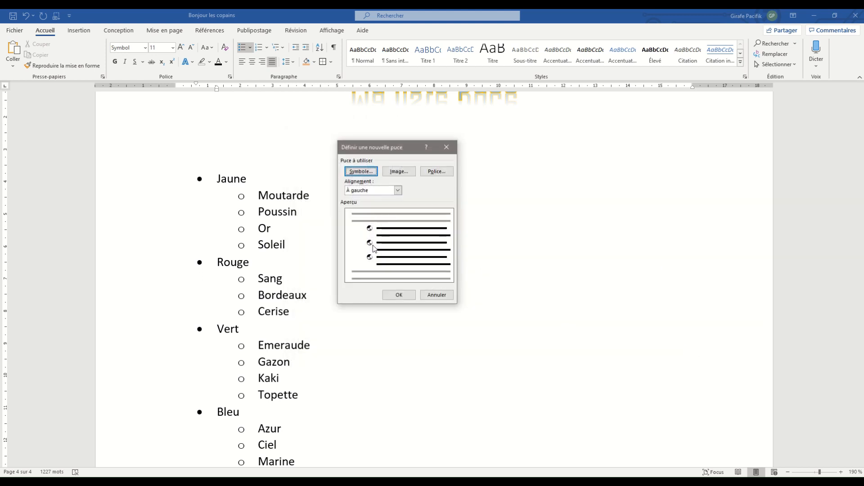
pyautogui.click(399, 295)
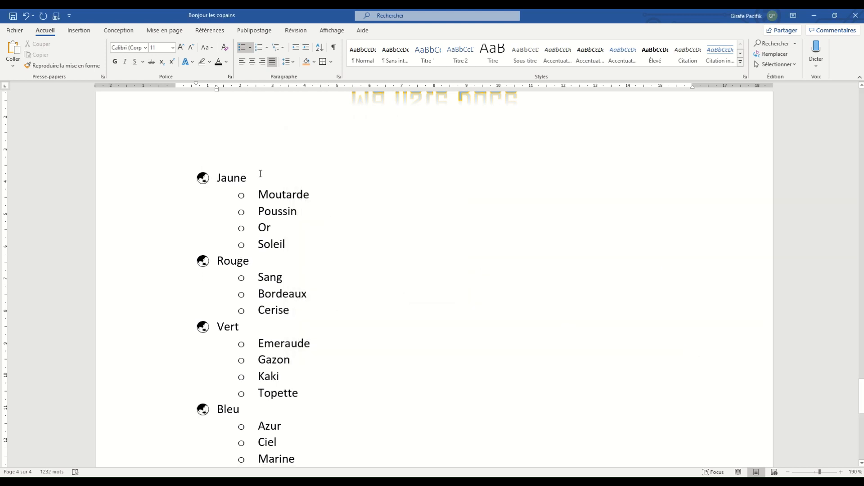
# Colour all the first-level globe bullets with the standard purple, leaving the item text as it is.
pyautogui.click(208, 179)
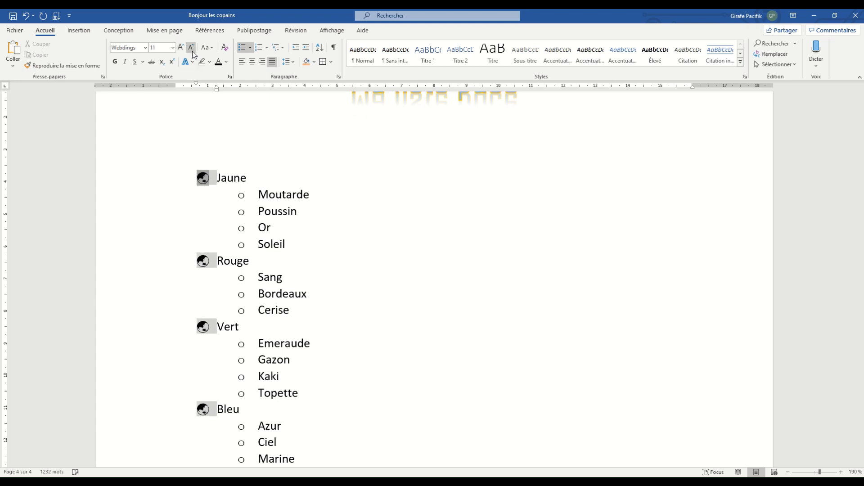
pyautogui.click(271, 238)
pyautogui.scroll(-5, 271, 238)
pyautogui.scroll(5, 219, 202)
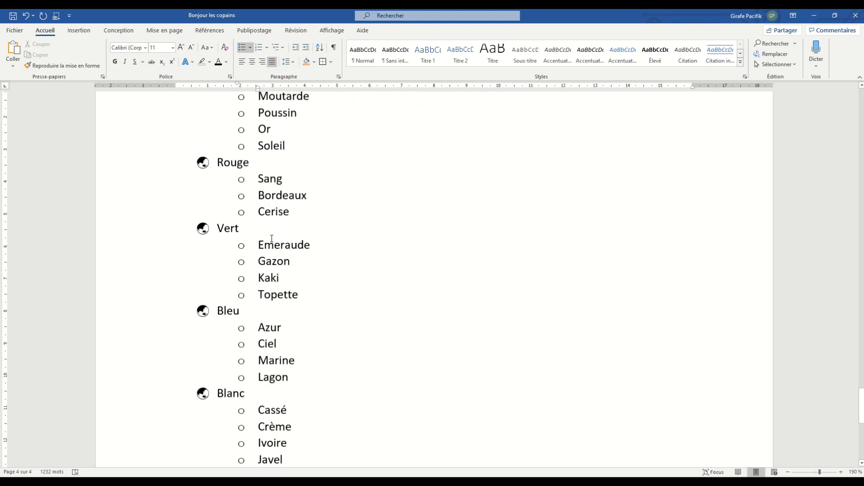
pyautogui.click(205, 178)
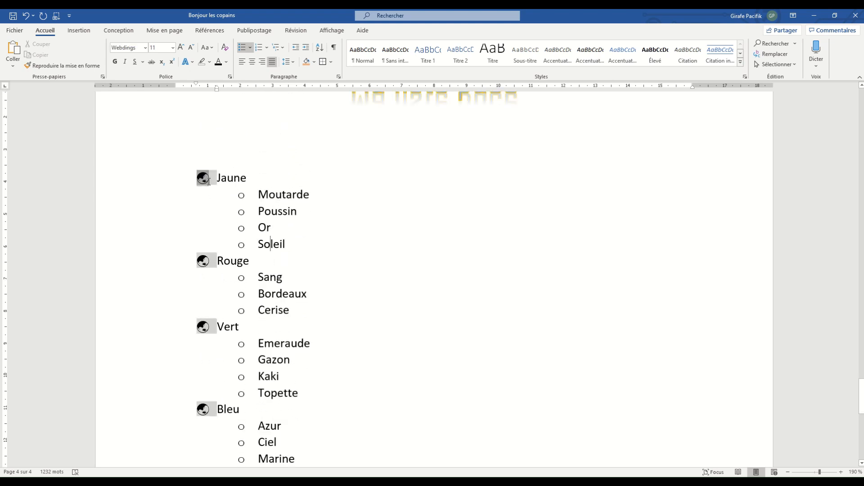
pyautogui.click(226, 61)
pyautogui.click(287, 160)
pyautogui.click(322, 198)
# Examine the image sources offered for a picture bullet on the first-level items, including the local Images folder, without applying one.
pyautogui.click(204, 179)
pyautogui.click(250, 48)
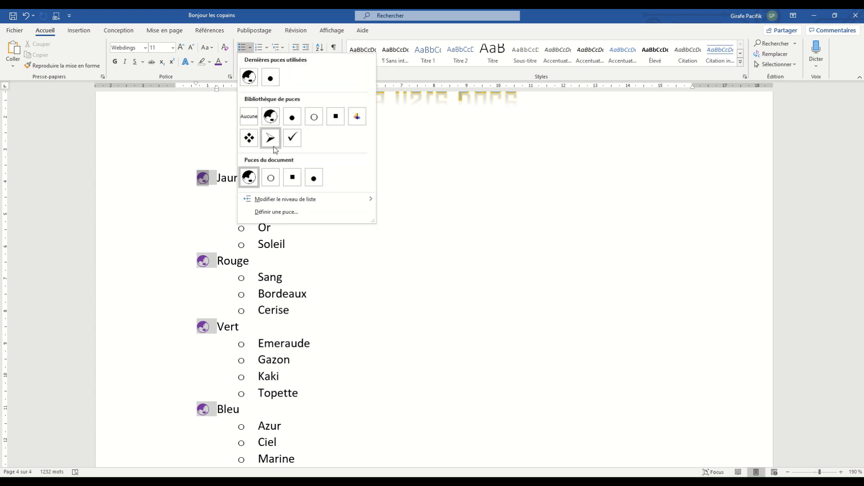
pyautogui.click(289, 212)
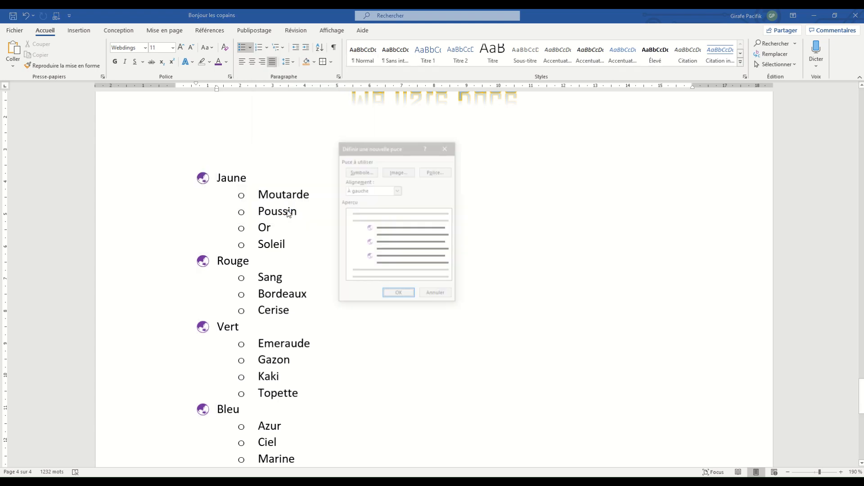
pyautogui.click(397, 171)
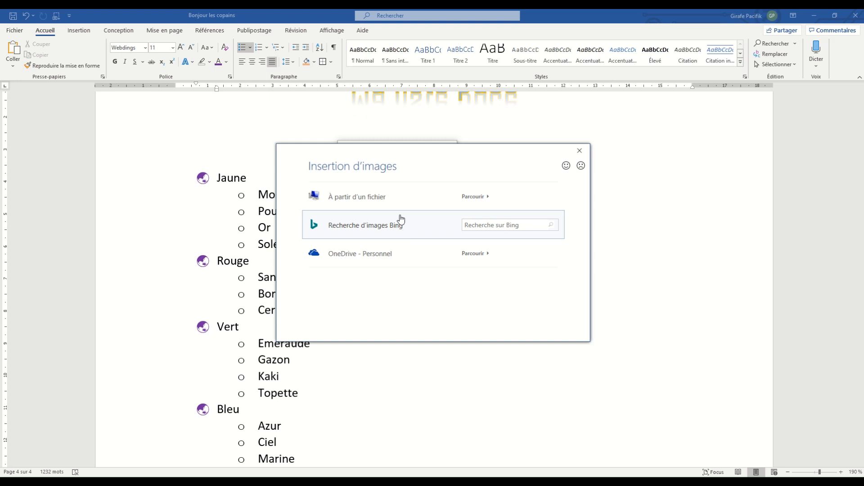
pyautogui.click(394, 200)
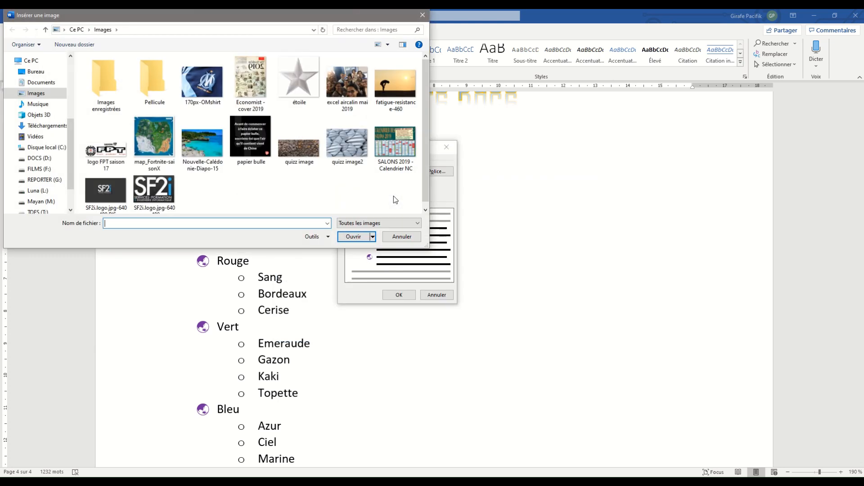
pyautogui.scroll(1, 244, 156)
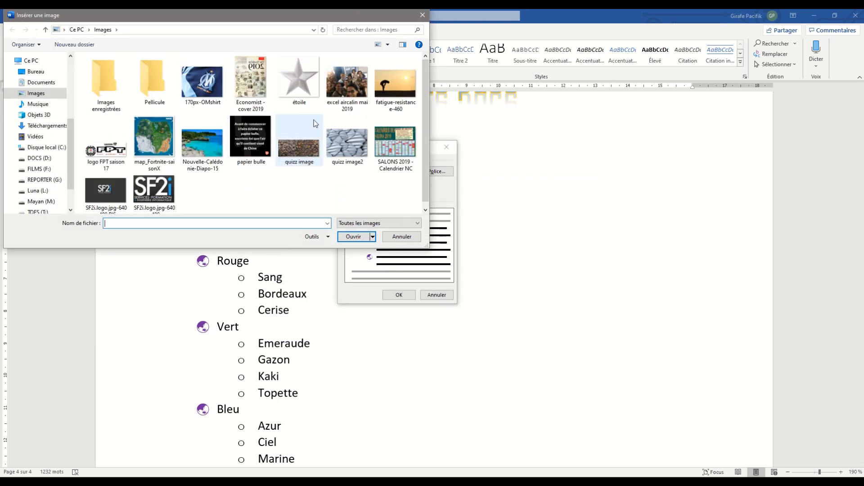
pyautogui.click(422, 16)
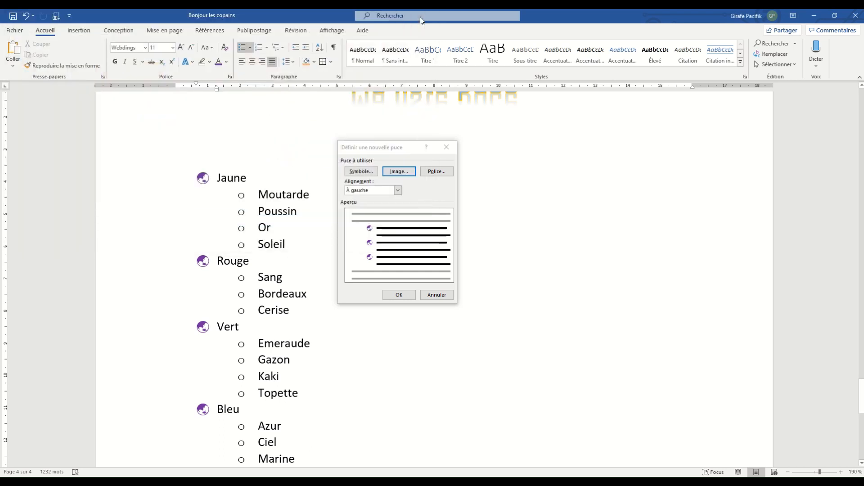
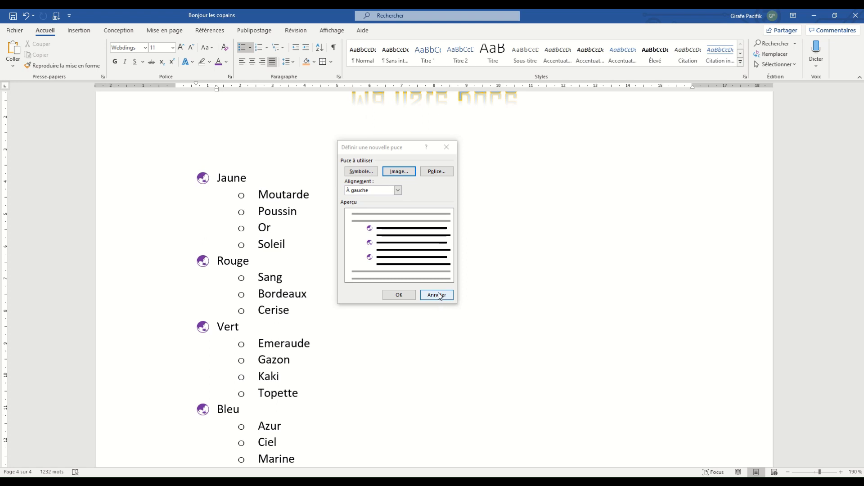
pyautogui.click(439, 296)
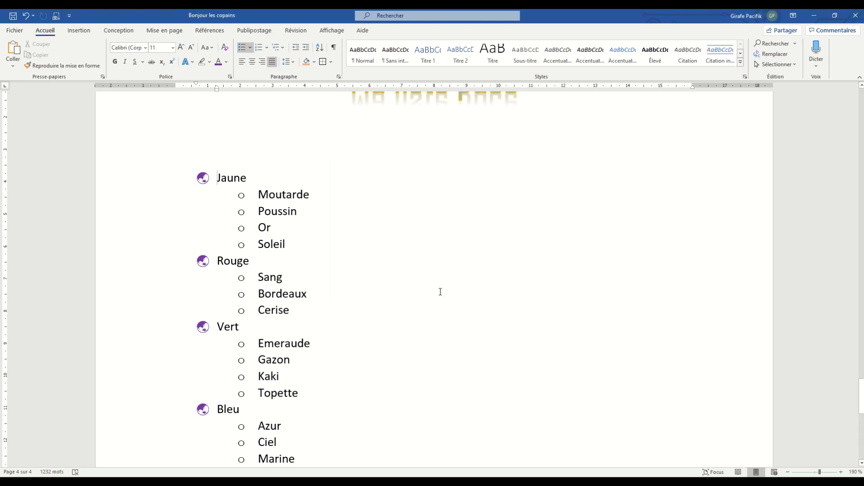
# Examine which first-level bullets belong to the same list by selecting those of Jaune, Rouge and Vert in turn.
pyautogui.scroll(-3, 291, 240)
pyautogui.scroll(3, 287, 240)
pyautogui.click(203, 178)
pyautogui.click(200, 262)
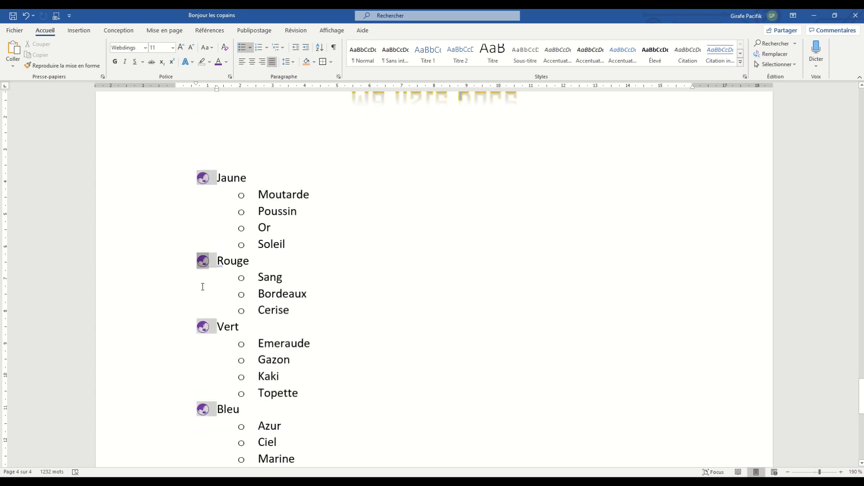
pyautogui.click(202, 326)
pyautogui.click(201, 179)
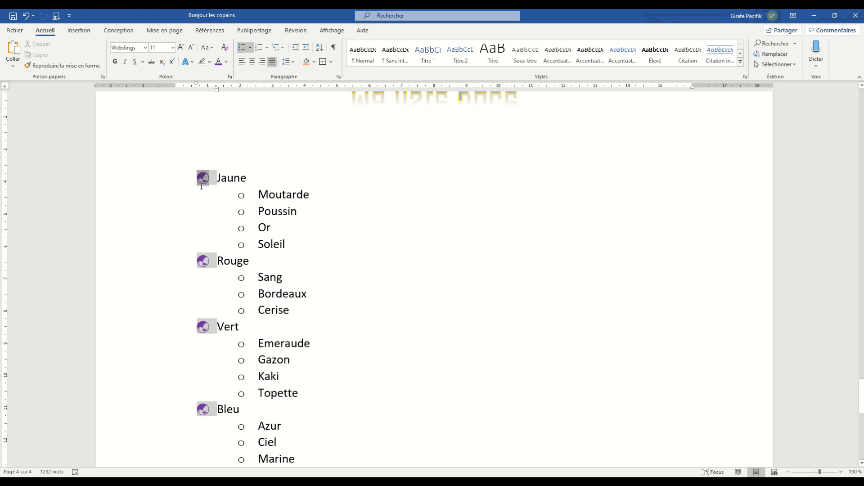
pyautogui.click(203, 263)
pyautogui.click(203, 326)
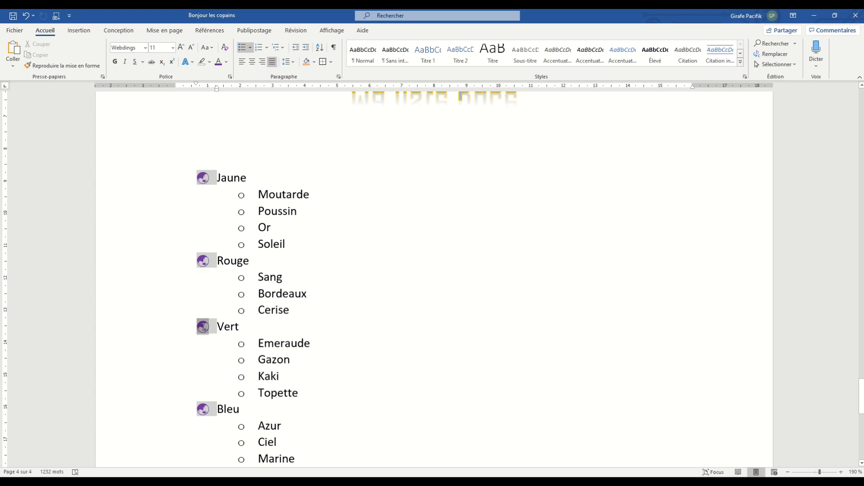
pyautogui.scroll(-3, 215, 199)
pyautogui.scroll(3, 215, 199)
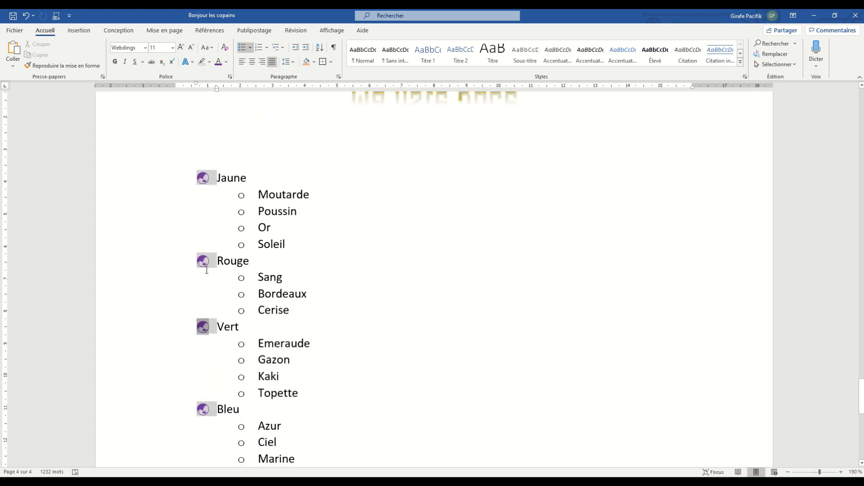
pyautogui.scroll(-3, 214, 364)
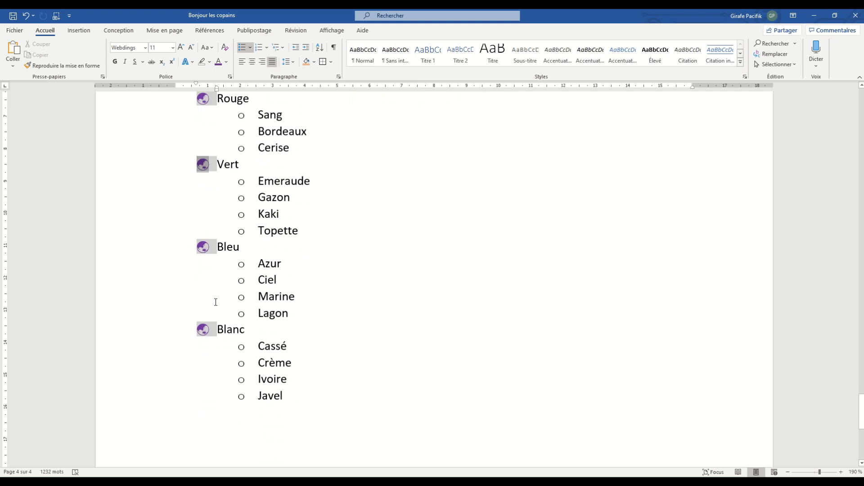
# Separate the list at the Bleu item and check which first-level bullets are grouped on each side of the split.
pyautogui.click(206, 250)
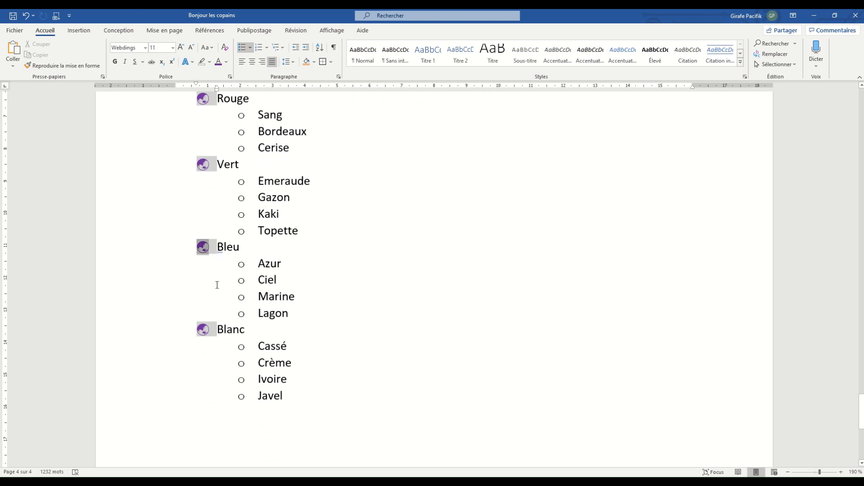
pyautogui.scroll(3, 217, 285)
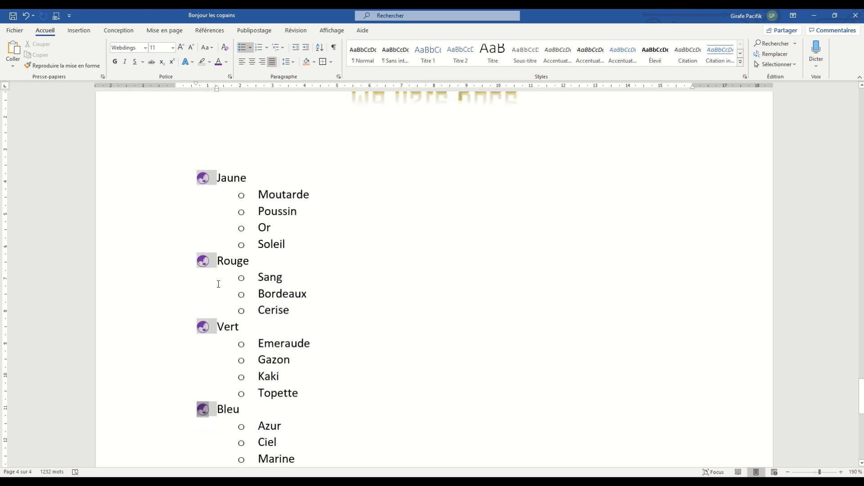
pyautogui.scroll(-3, 218, 361)
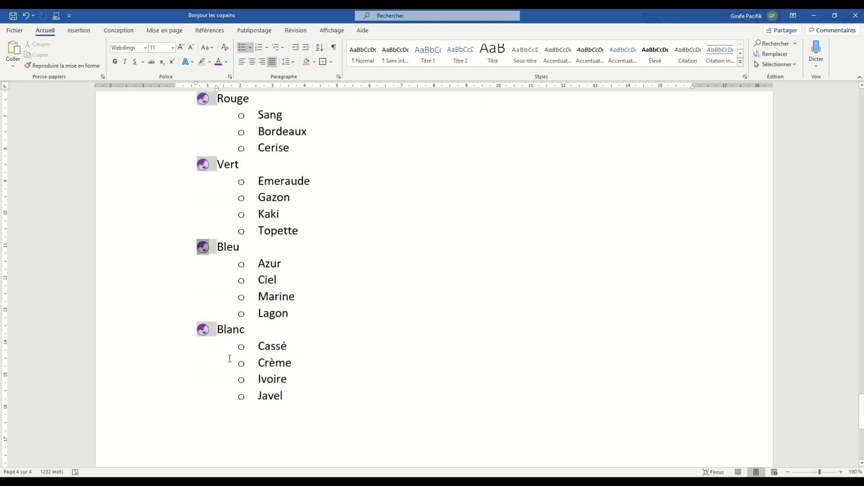
pyautogui.rightClick(204, 250)
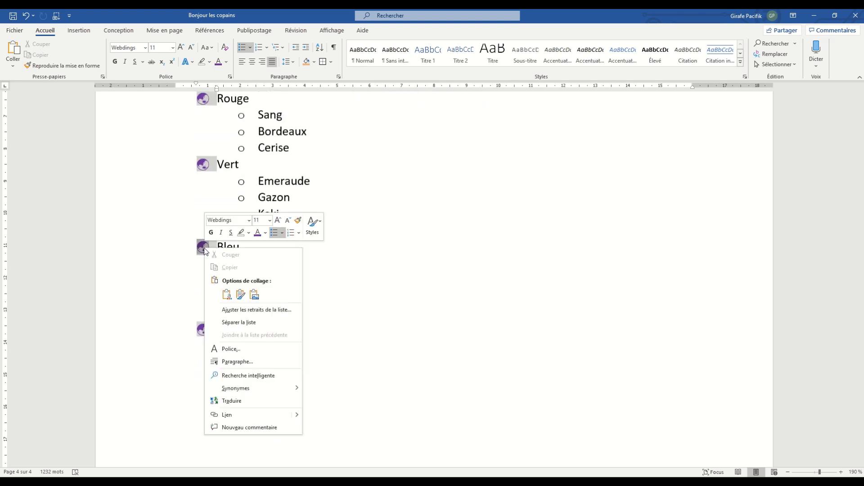
pyautogui.click(271, 323)
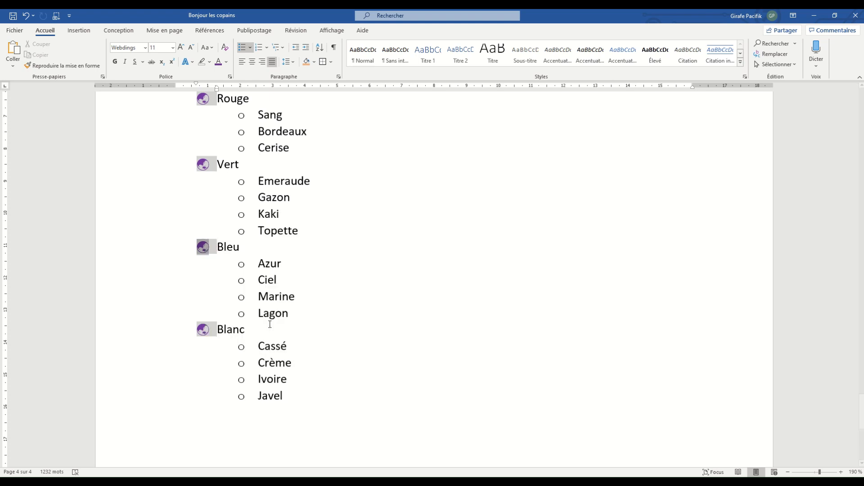
pyautogui.click(204, 328)
pyautogui.click(206, 170)
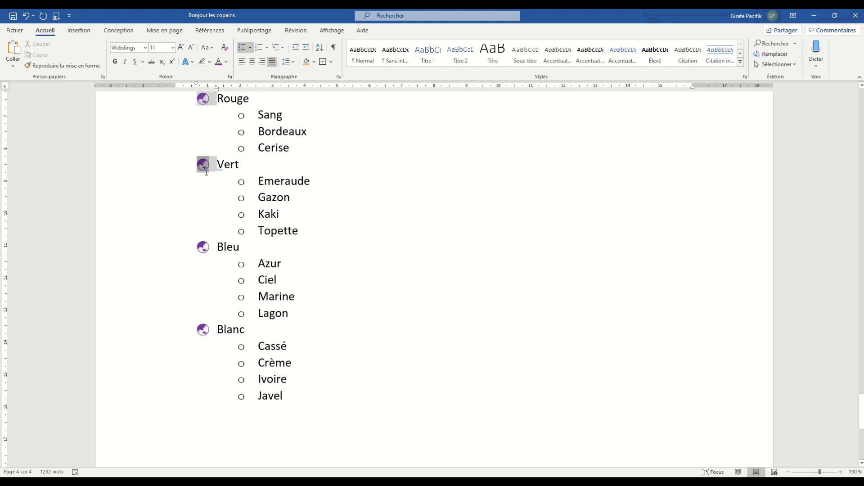
pyautogui.scroll(3, 206, 170)
pyautogui.scroll(-3, 206, 170)
pyautogui.click(203, 254)
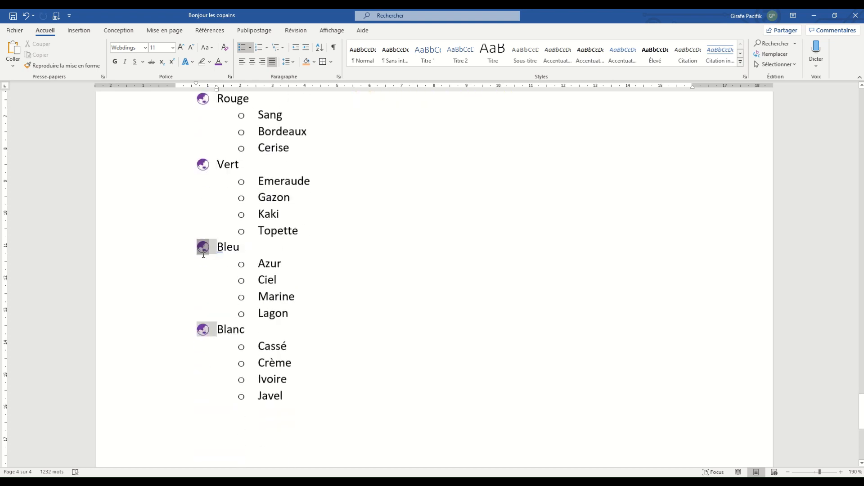
# Change the first-level bullets of the separated list, Bleu and Blanc, to the check mark from the bullet library.
pyautogui.click(250, 47)
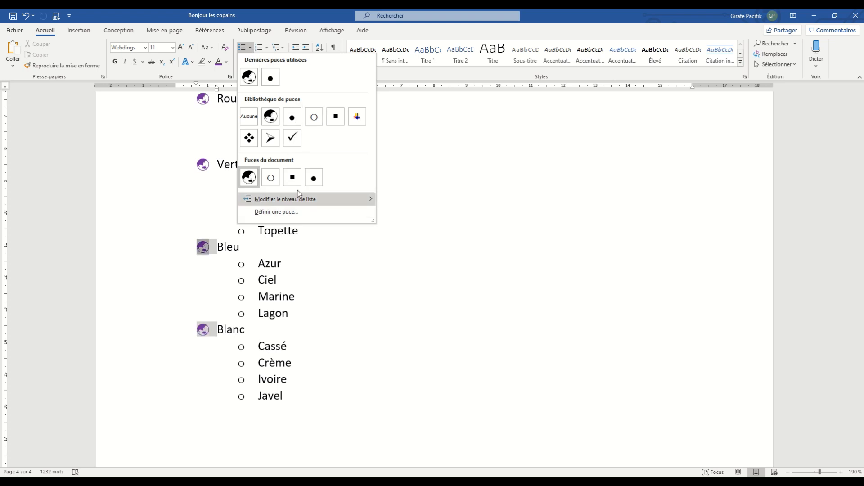
pyautogui.click(292, 138)
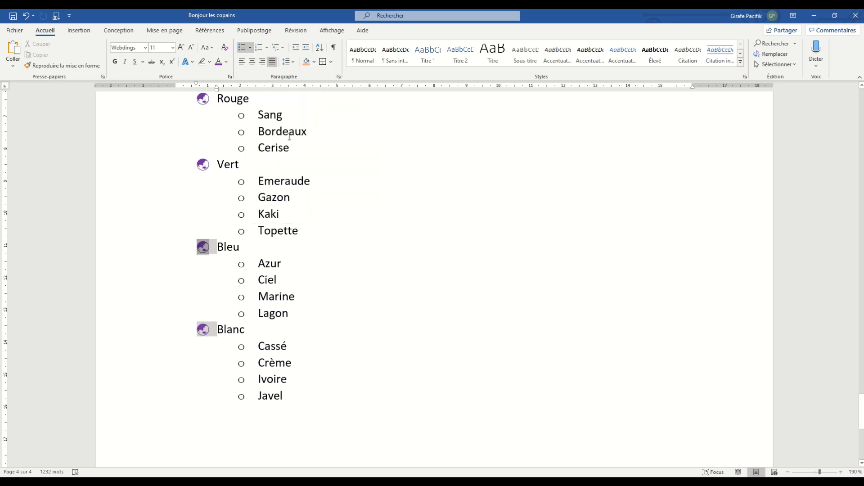
pyautogui.click(241, 263)
# Colour the check mark bullets of Bleu and Blanc with the theme blue and compare them with the globe bullets.
pyautogui.click(199, 251)
pyautogui.click(227, 61)
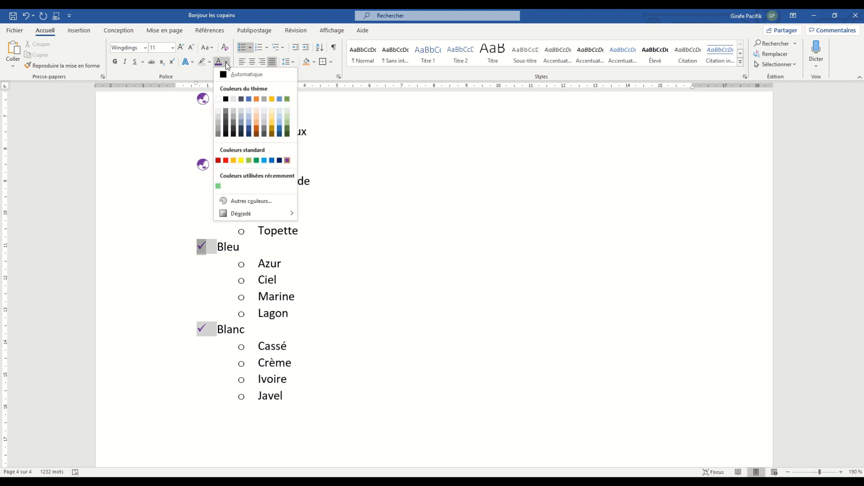
pyautogui.click(249, 99)
pyautogui.click(214, 208)
pyautogui.scroll(3, 206, 144)
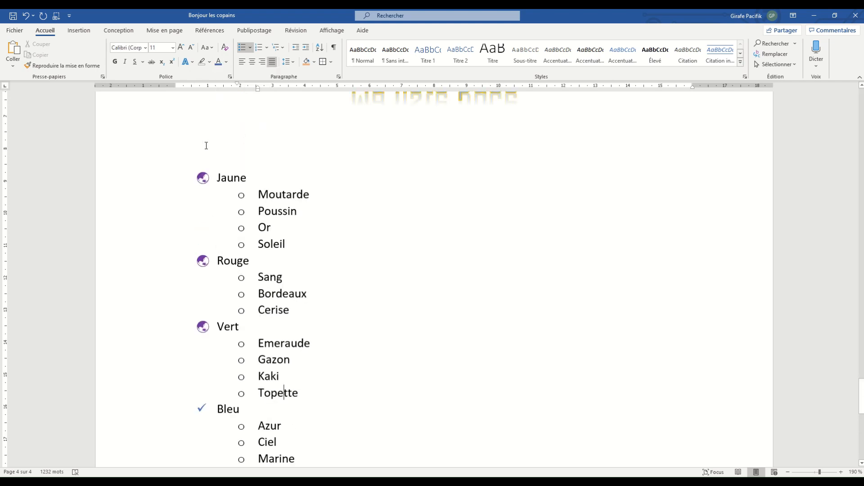
pyautogui.scroll(-3, 207, 145)
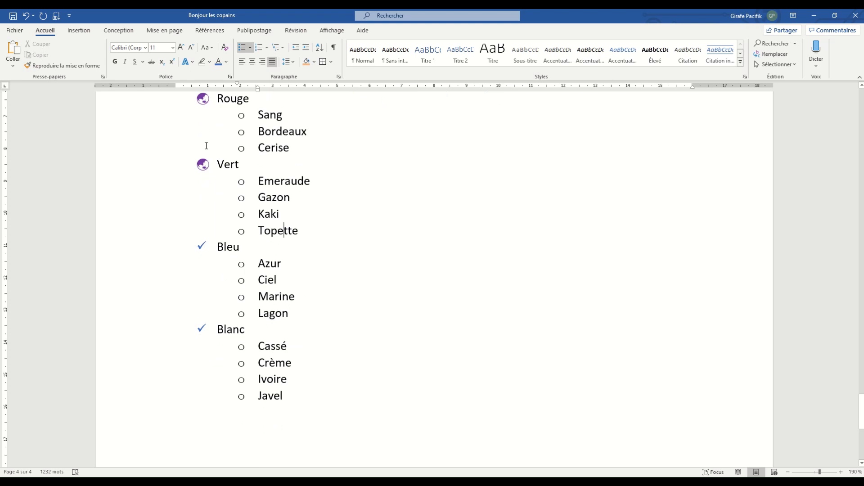
pyautogui.scroll(3, 208, 171)
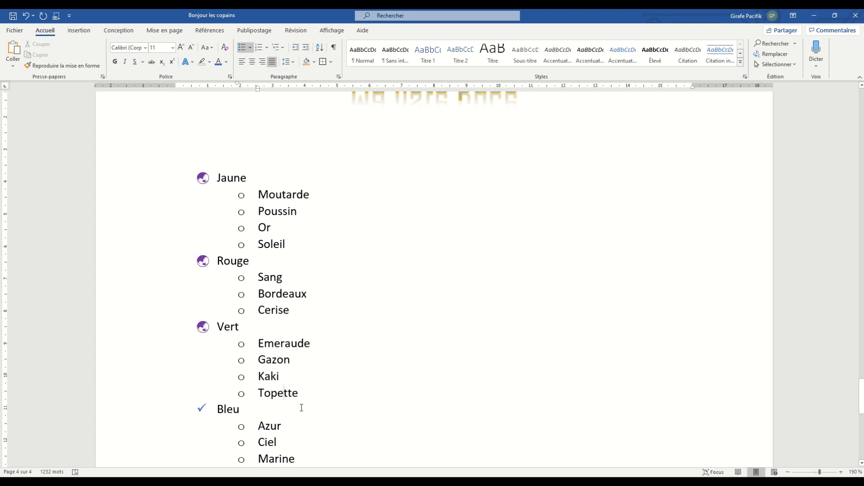
# Join the separated list starting at Bleu back to the previous list.
pyautogui.scroll(3, 301, 408)
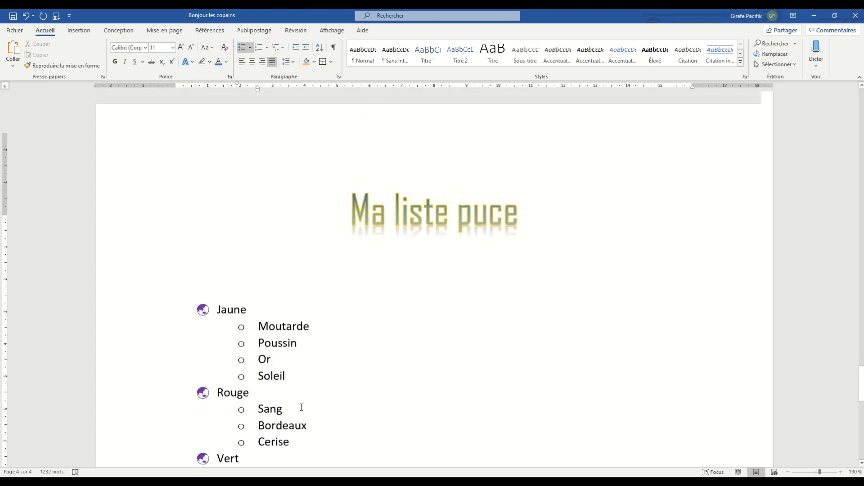
pyautogui.scroll(-6, 299, 407)
pyautogui.rightClick(203, 245)
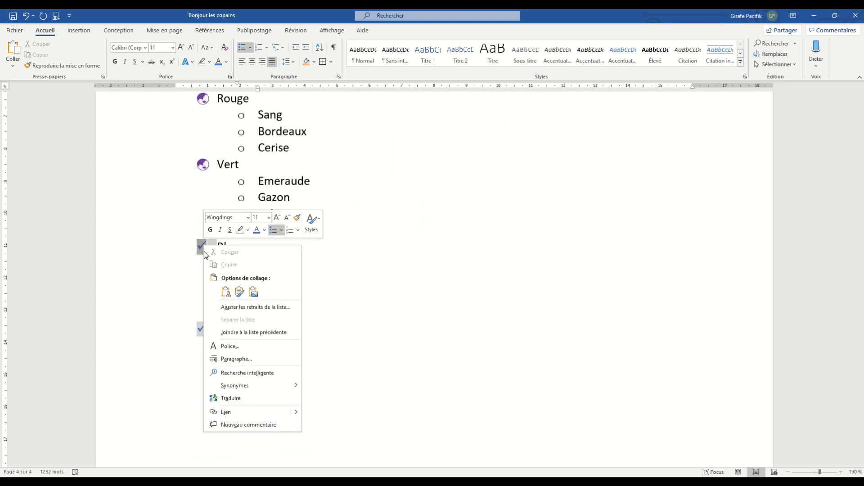
pyautogui.click(268, 334)
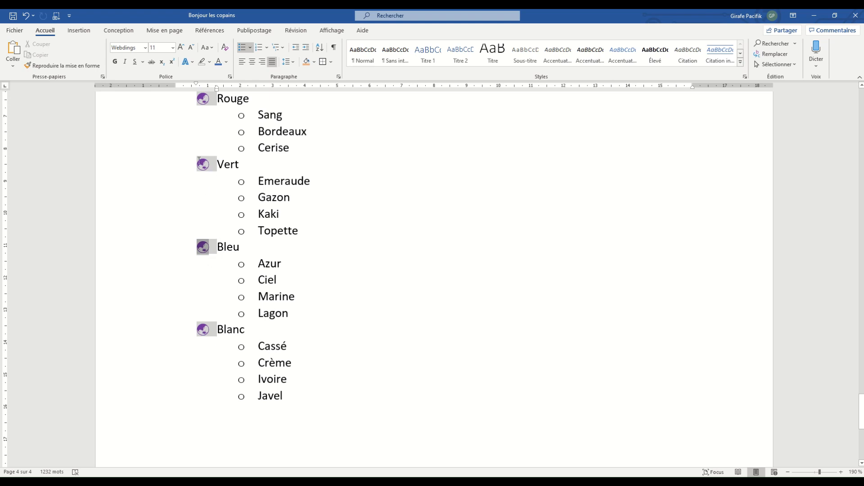
# Reset the colour of all the first-level globe bullets to automatic.
pyautogui.scroll(4, 215, 240)
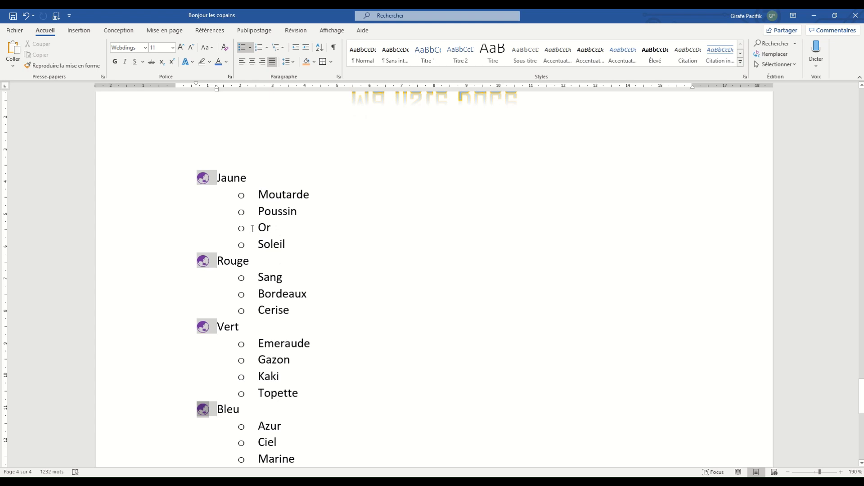
pyautogui.click(227, 65)
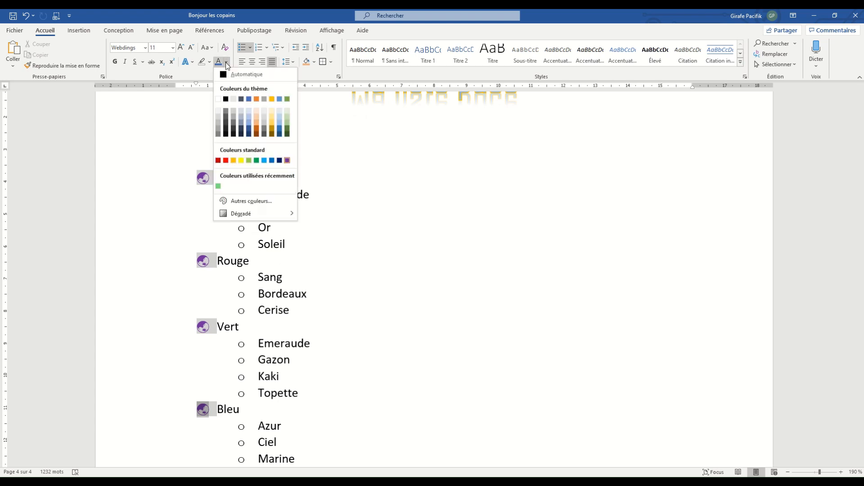
pyautogui.click(266, 73)
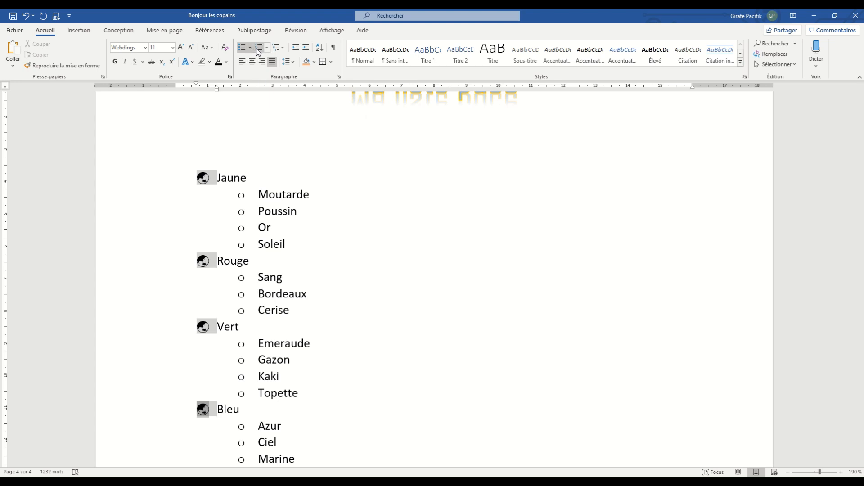
# Replace the first-level globe bullets of the colour list with 1., 2., 3. numbering.
pyautogui.click(214, 178)
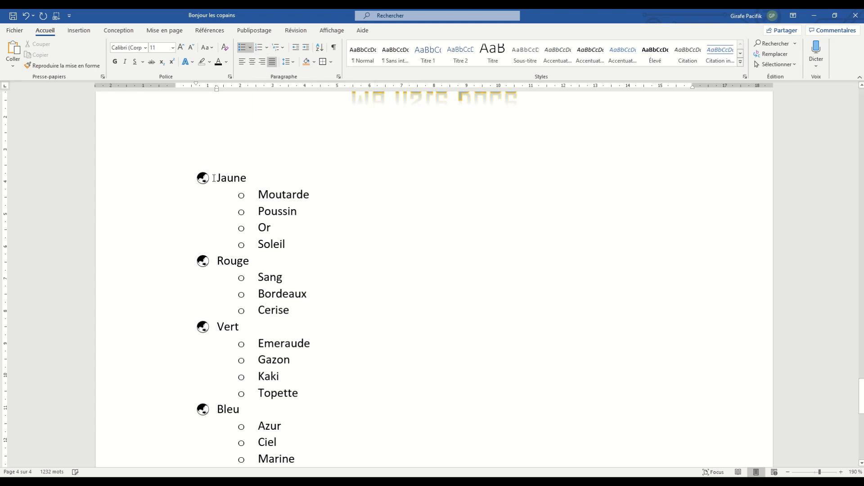
pyautogui.click(259, 48)
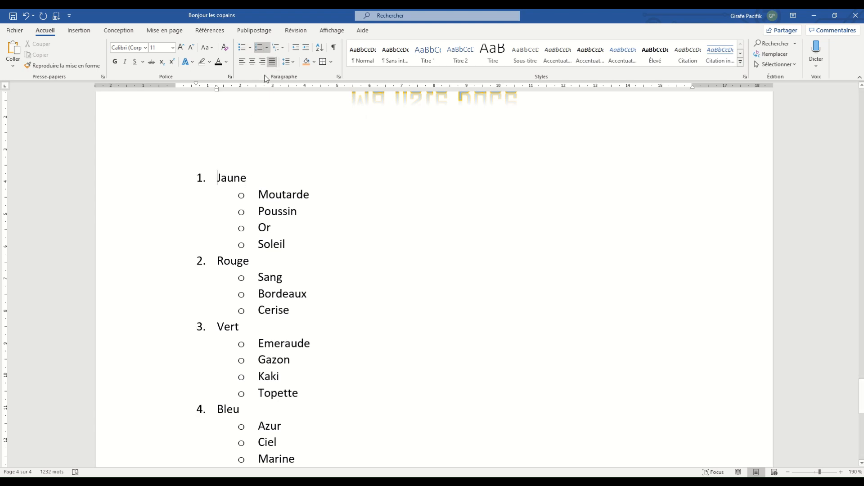
# Start defining a new numbering format for the first-level items with the A, B, C number style.
pyautogui.click(268, 48)
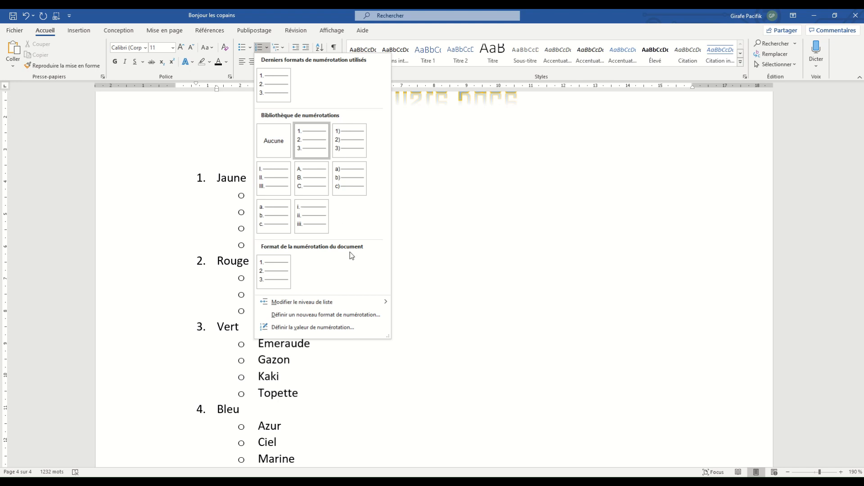
pyautogui.click(331, 316)
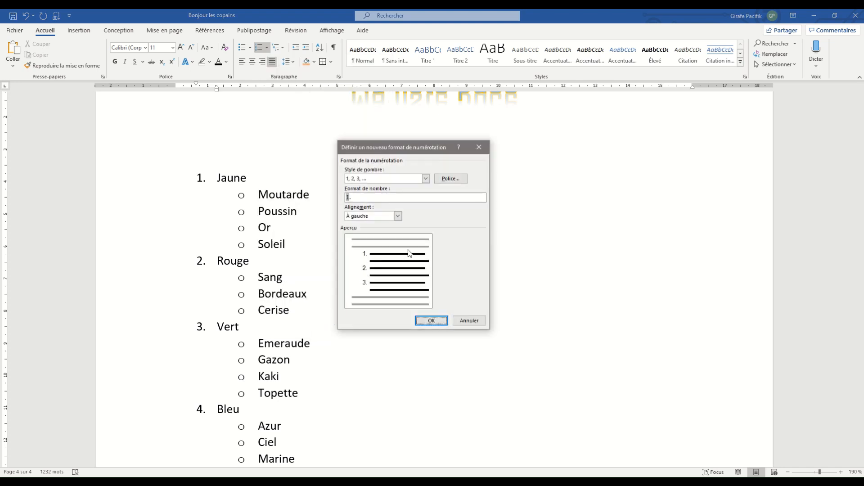
pyautogui.click(426, 179)
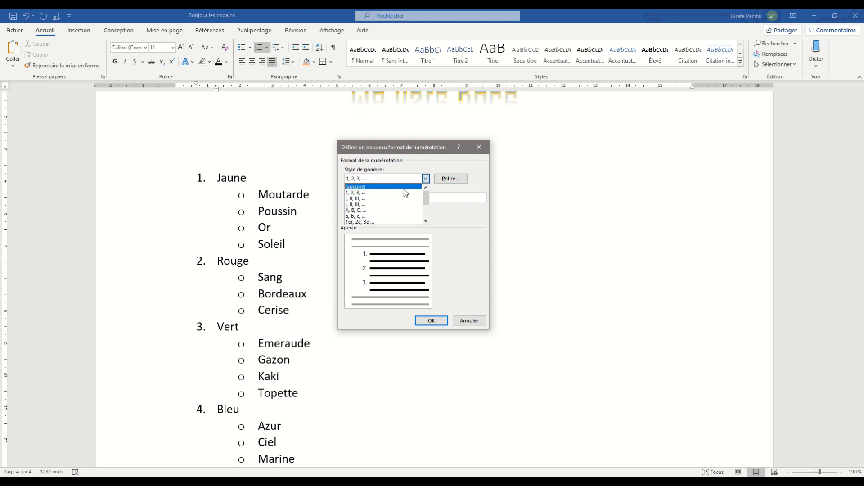
pyautogui.moveTo(426, 199)
pyautogui.mouseDown()
pyautogui.moveTo(423, 216)
pyautogui.moveTo(426, 190)
pyautogui.mouseUp()
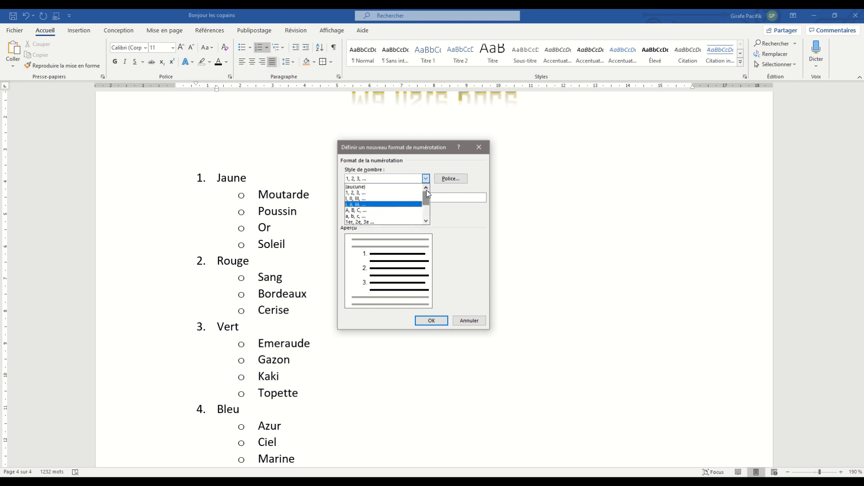
pyautogui.click(374, 210)
# Try a colon and an arrow (-->) as the text following the letter in the number format.
pyautogui.click(372, 197)
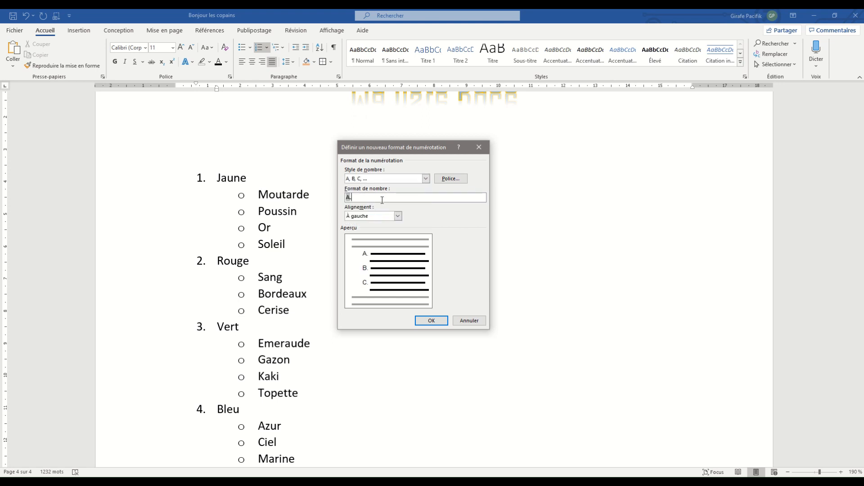
pyautogui.press('BackSpace')
pyautogui.write(':')
pyautogui.press('BackSpace')
pyautogui.press('BackSpace')
pyautogui.write('-->')
pyautogui.press('BackSpace')
pyautogui.press('BackSpace')
pyautogui.press('BackSpace')
# Set the number format to "Couleur A :" and apply it to the first-level items.
pyautogui.write(': )')
pyautogui.press('BackSpace')
pyautogui.press('BackSpace')
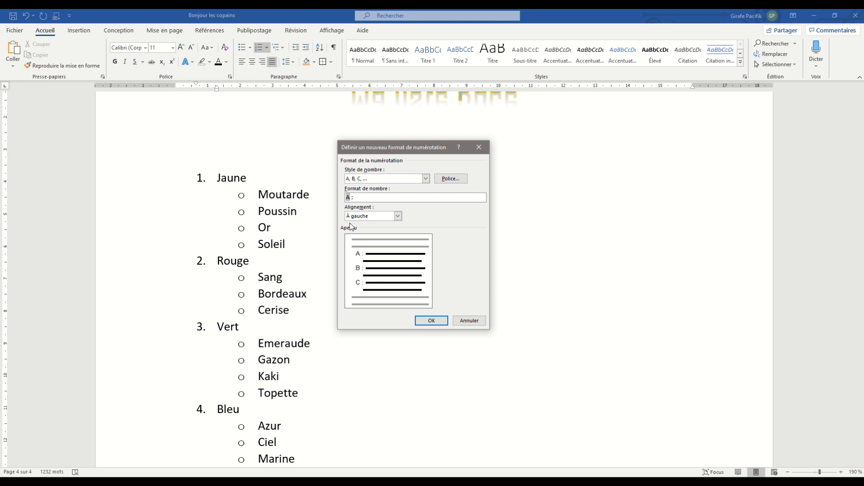
pyautogui.write('Couleur')
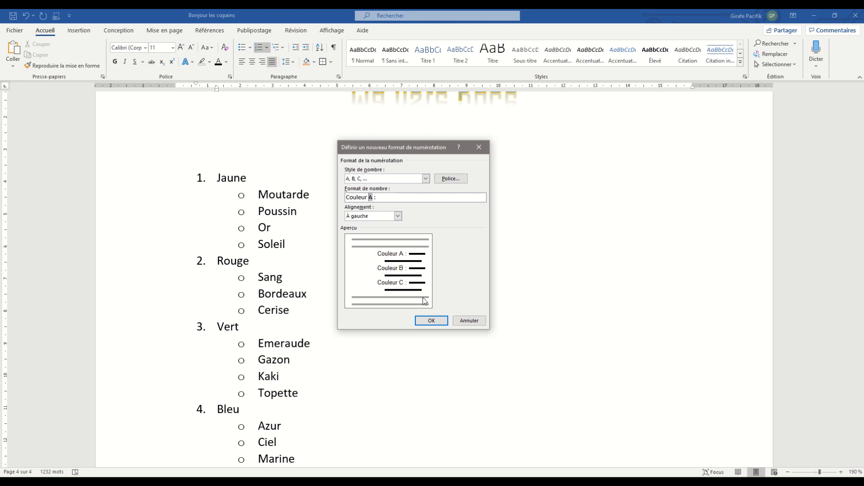
pyautogui.click(431, 320)
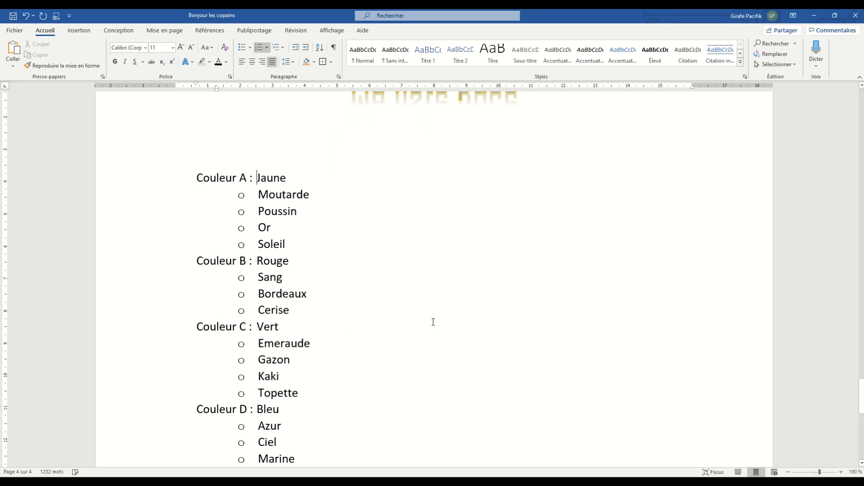
pyautogui.click(221, 179)
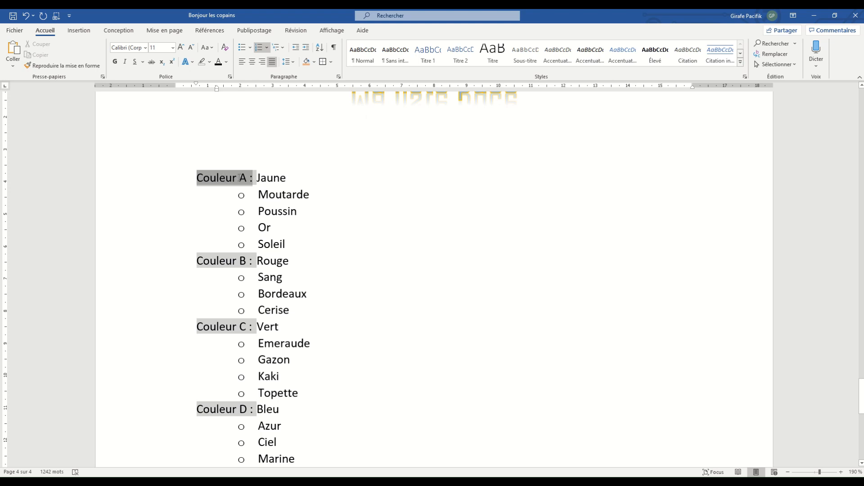
pyautogui.click(266, 47)
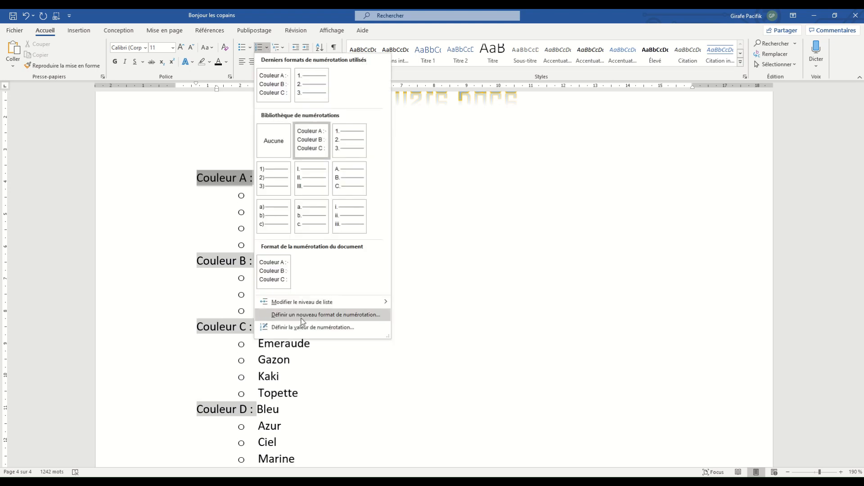
pyautogui.click(218, 224)
pyautogui.click(259, 197)
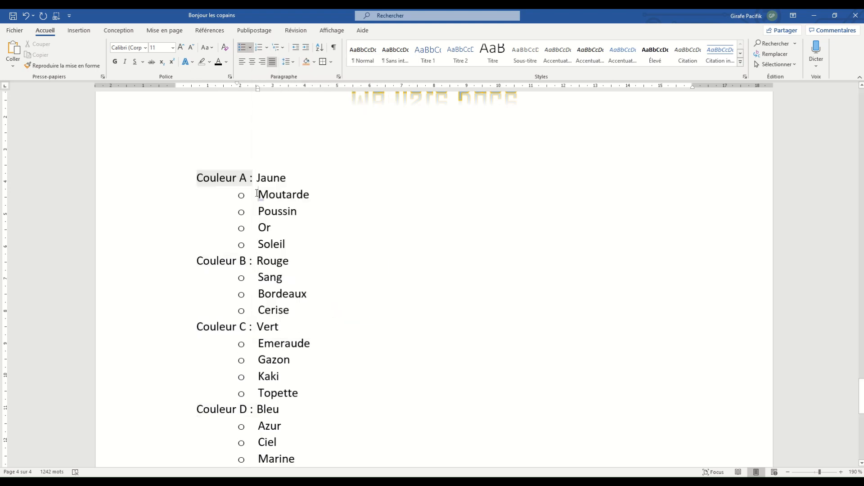
# Add an empty first-level item after Javel at the end of the list.
pyautogui.scroll(-6, 266, 226)
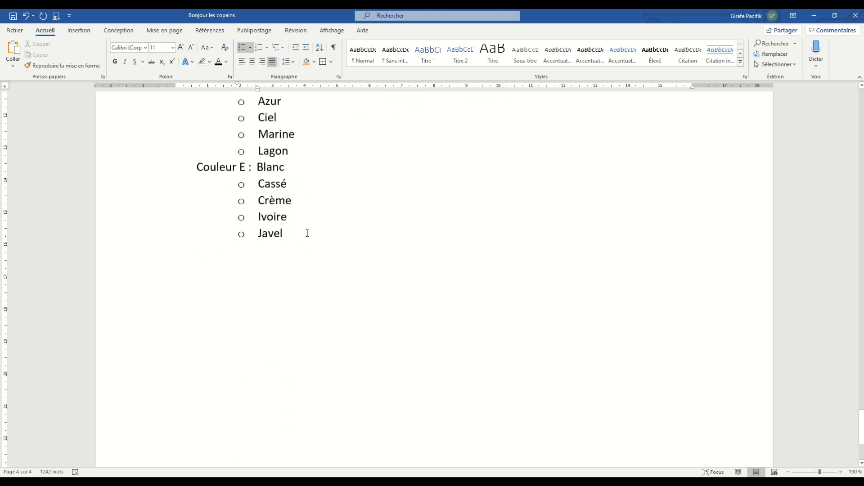
pyautogui.press('Return')
pyautogui.press('Return')
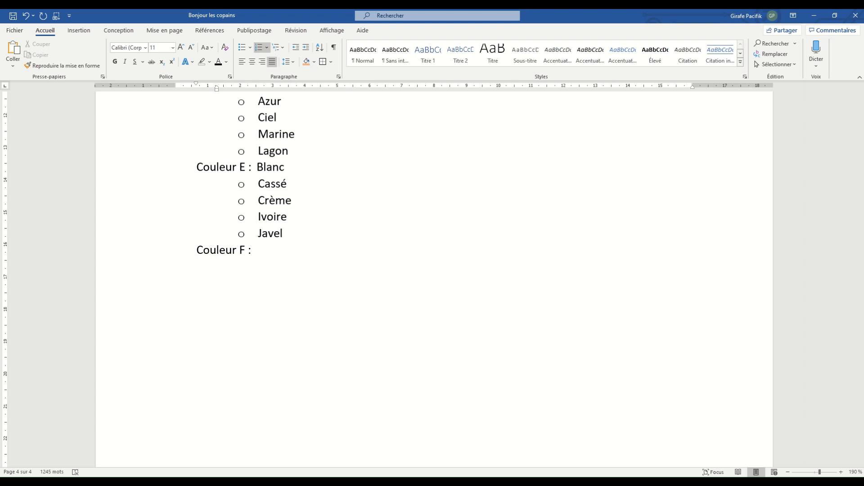
pyautogui.scroll(7, 209, 169)
pyautogui.scroll(-4, 209, 168)
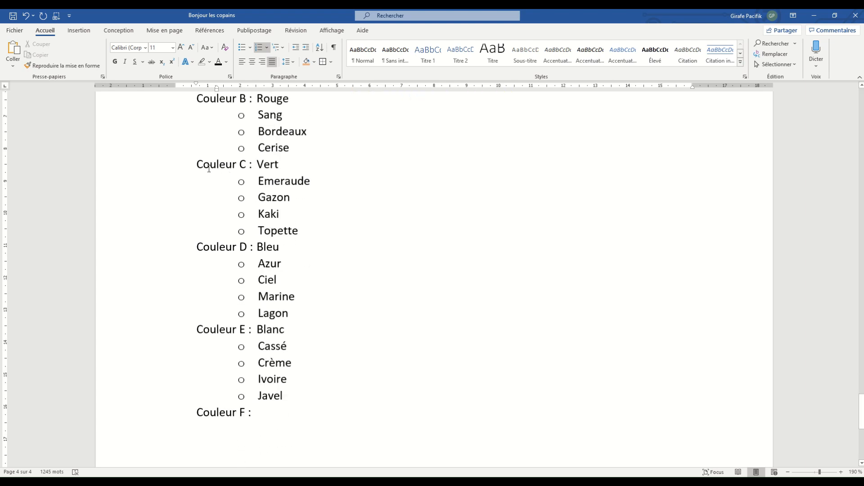
# Delete the Vert item from the list and undo the deletion.
pyautogui.moveTo(205, 163); pyautogui.dragTo(277, 164)
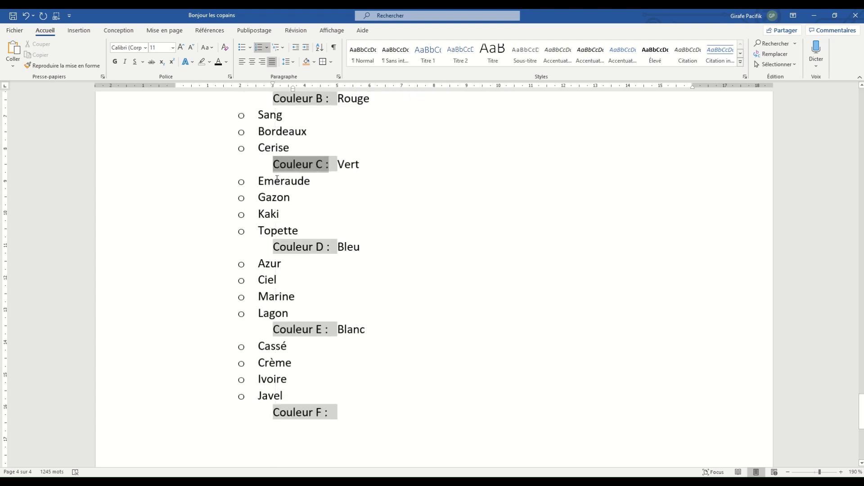
pyautogui.hotkey('ctrl', 'z')
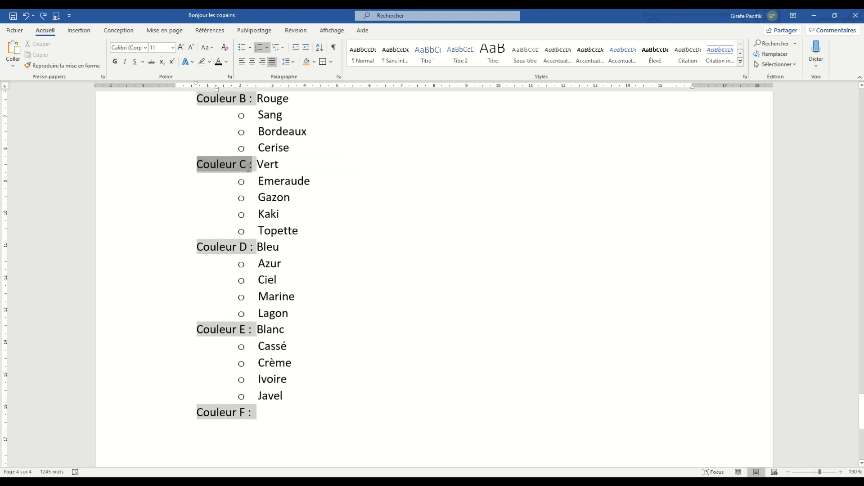
pyautogui.doubleClick(246, 167)
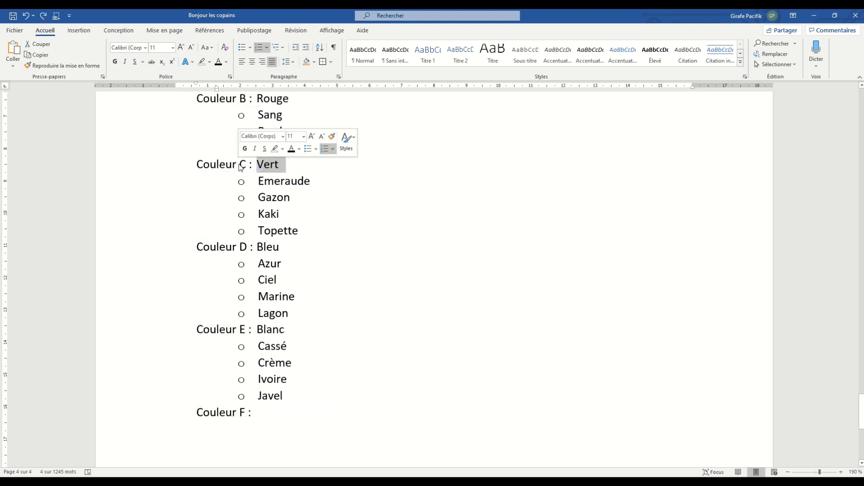
pyautogui.press('Delete')
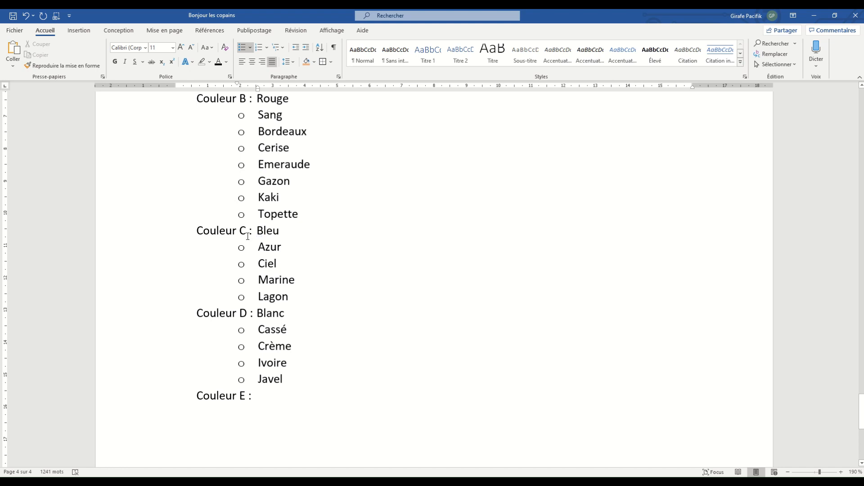
pyautogui.hotkey('ctrl', 'z')
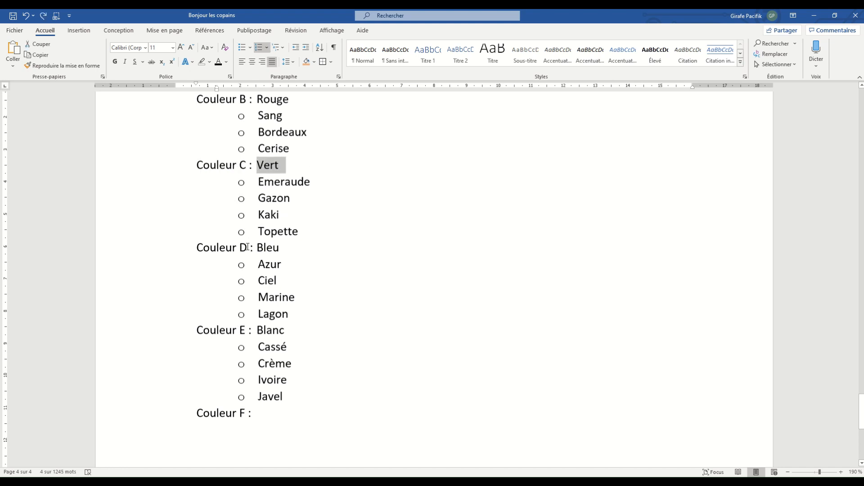
# Change the first-level numbering to the recently used 1., 2., 3. format.
pyautogui.scroll(3, 248, 247)
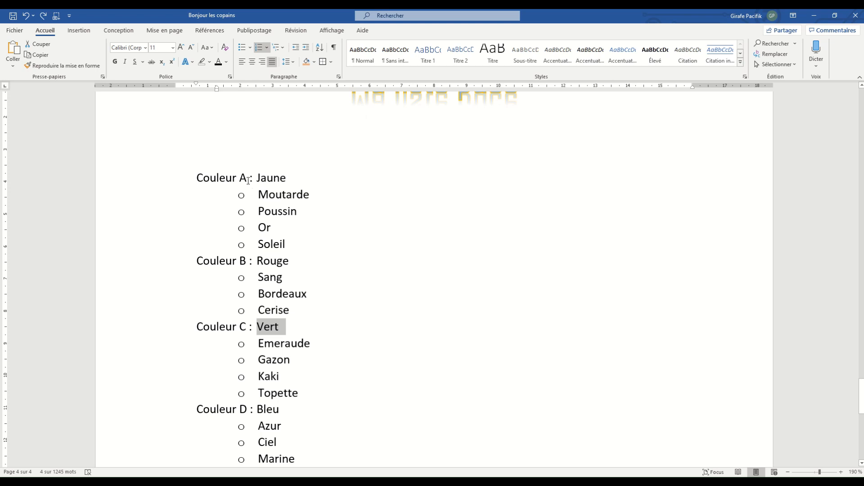
pyautogui.scroll(-2, 248, 181)
pyautogui.scroll(2, 245, 180)
pyautogui.click(242, 179)
pyautogui.click(268, 47)
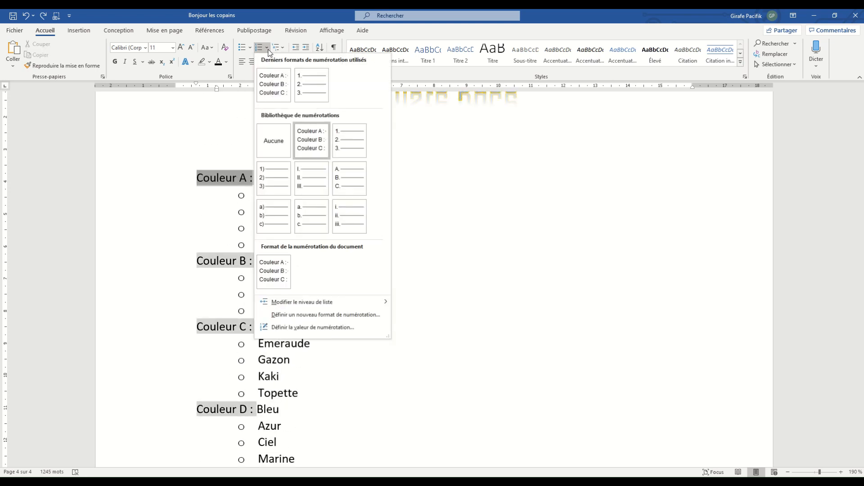
pyautogui.click(311, 85)
pyautogui.click(293, 195)
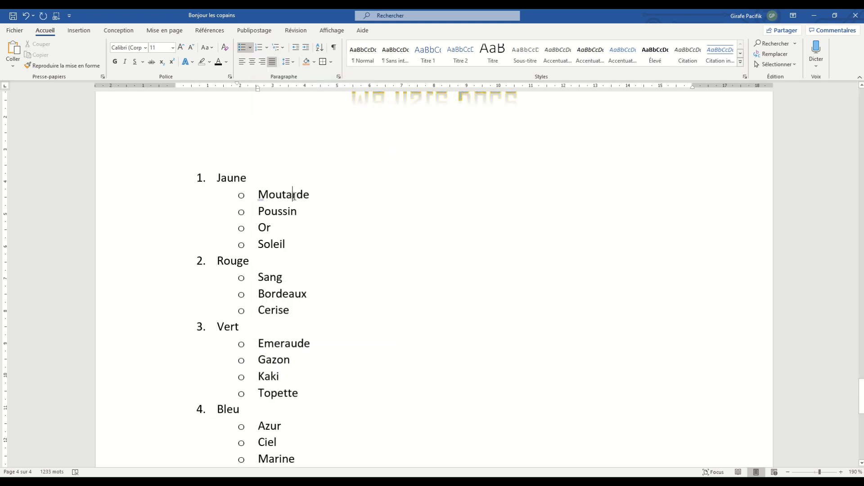
# Restart the first-level numbering at 1 from Bleu.
pyautogui.scroll(-3, 252, 193)
pyautogui.click(201, 164)
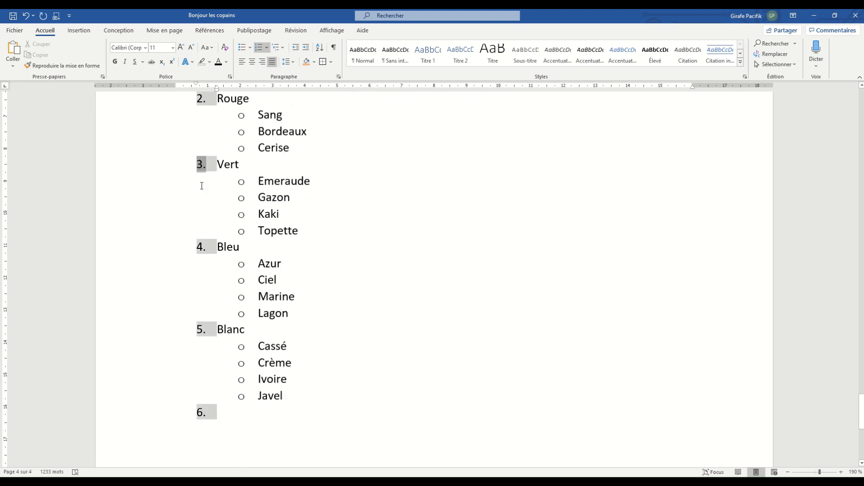
pyautogui.click(200, 330)
pyautogui.click(200, 247)
pyautogui.scroll(3, 201, 244)
pyautogui.scroll(-3, 201, 243)
pyautogui.rightClick(202, 247)
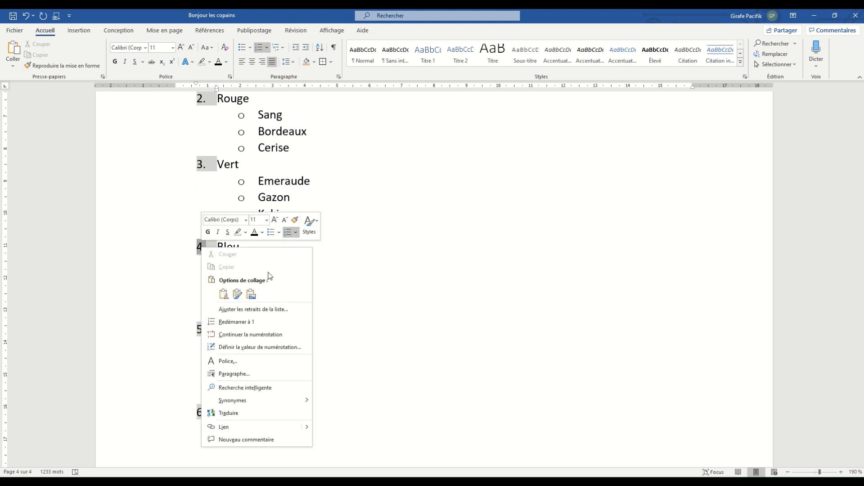
pyautogui.click(285, 325)
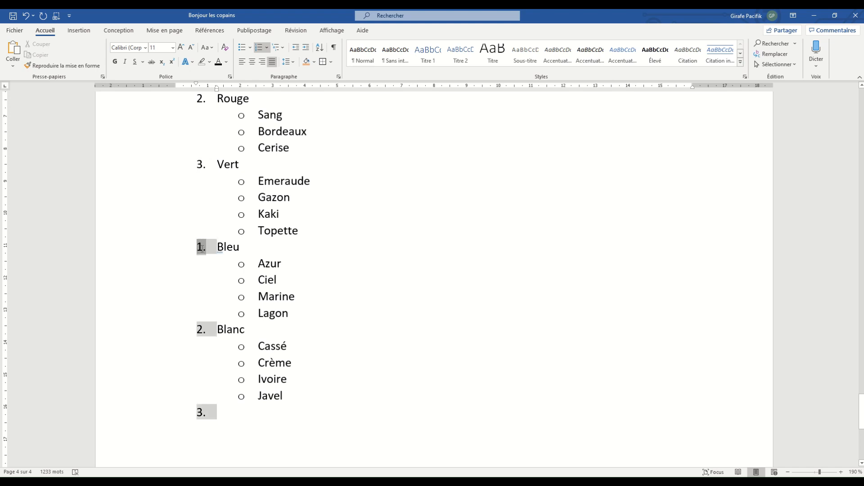
# Continue the first-level numbering at Bleu from the preceding items.
pyautogui.click(200, 164)
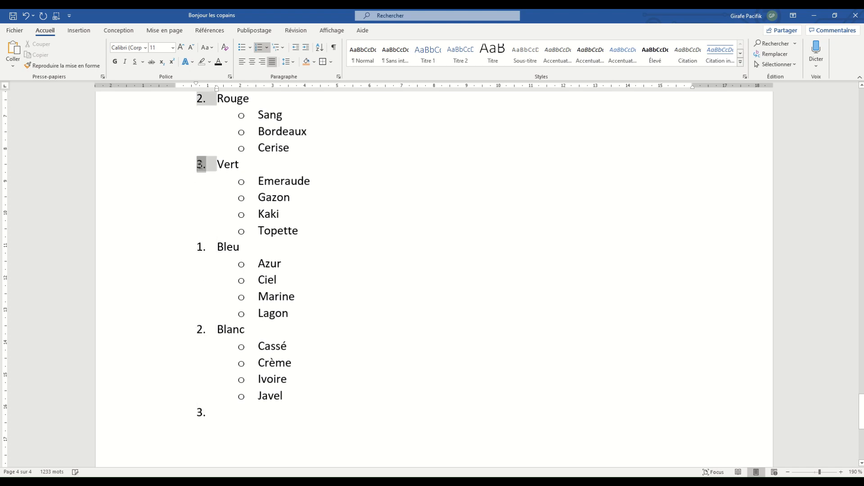
pyautogui.click(232, 249)
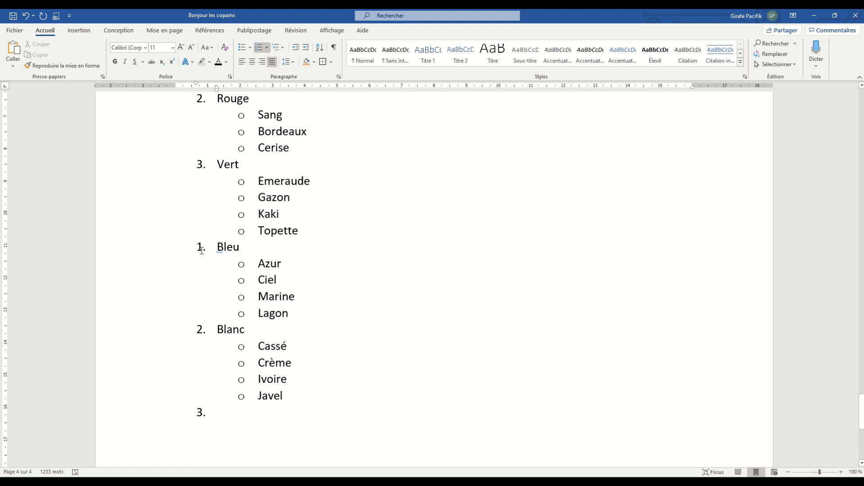
pyautogui.rightClick(202, 250)
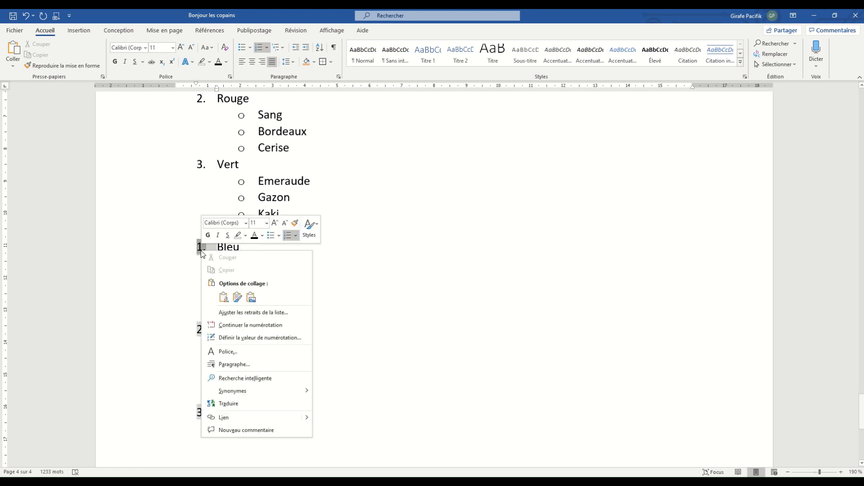
pyautogui.click(264, 328)
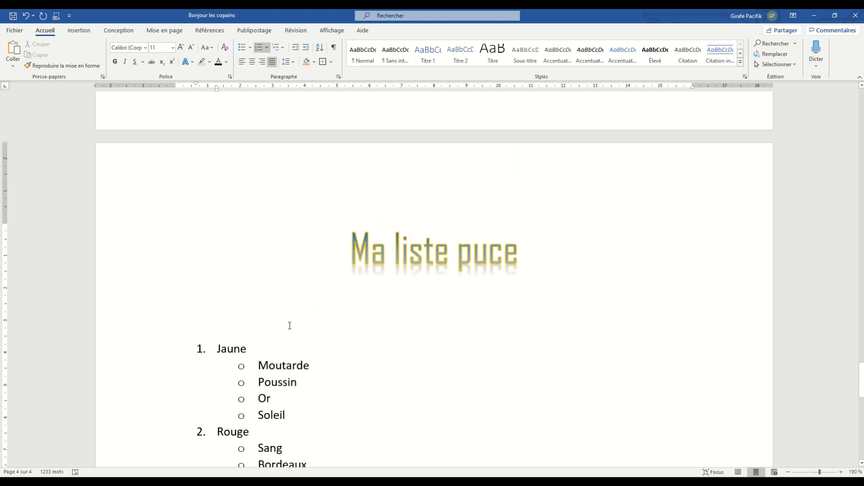
pyautogui.click(227, 254)
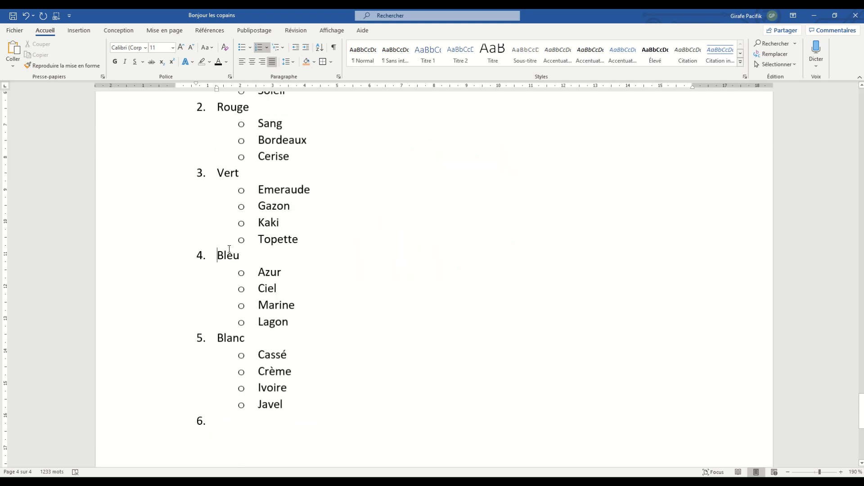
pyautogui.click(285, 49)
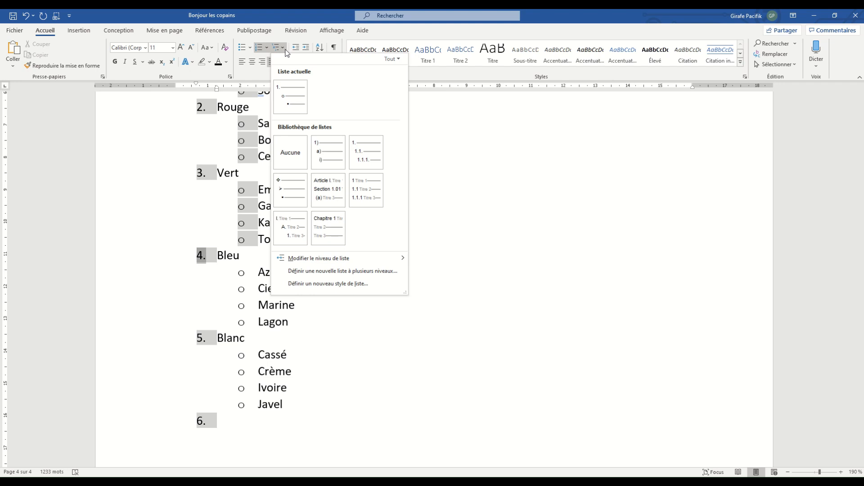
pyautogui.click(283, 20)
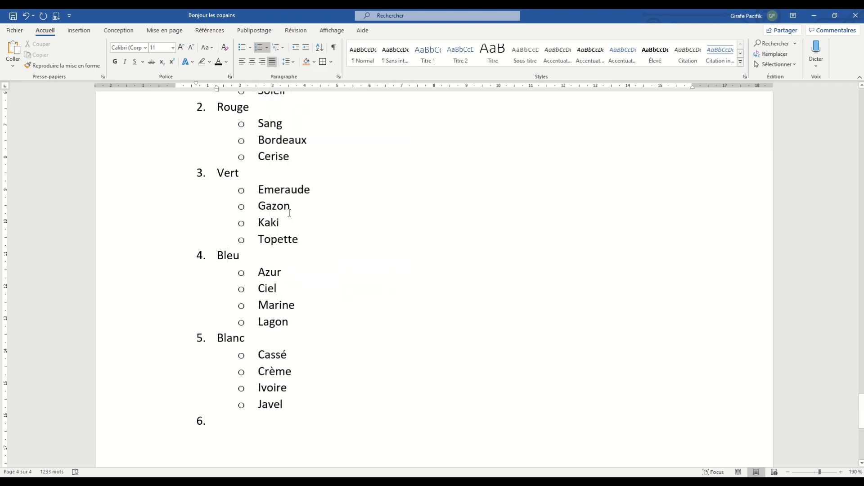
pyautogui.scroll(6, 247, 366)
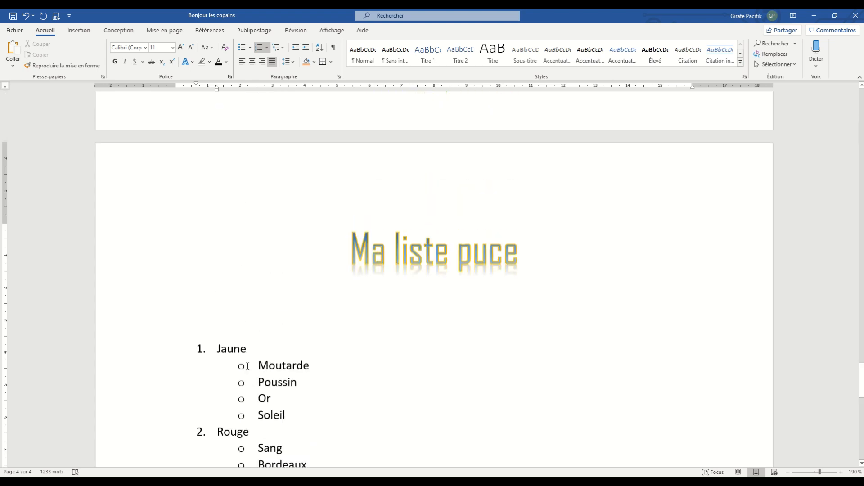
# Remove the number from the empty sixth item at the end of the color list.
pyautogui.scroll(-8, 247, 366)
pyautogui.scroll(8, 248, 366)
pyautogui.scroll(-8, 248, 363)
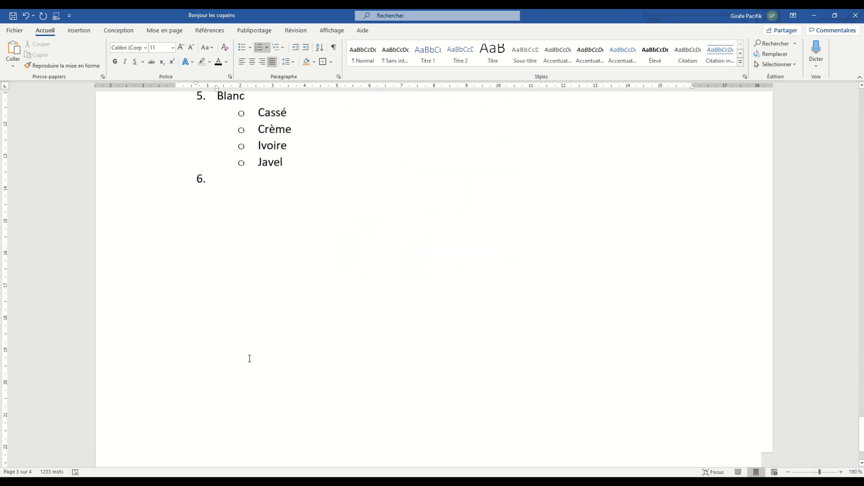
pyautogui.scroll(1, 250, 359)
pyautogui.scroll(3, 249, 359)
pyautogui.click(221, 421)
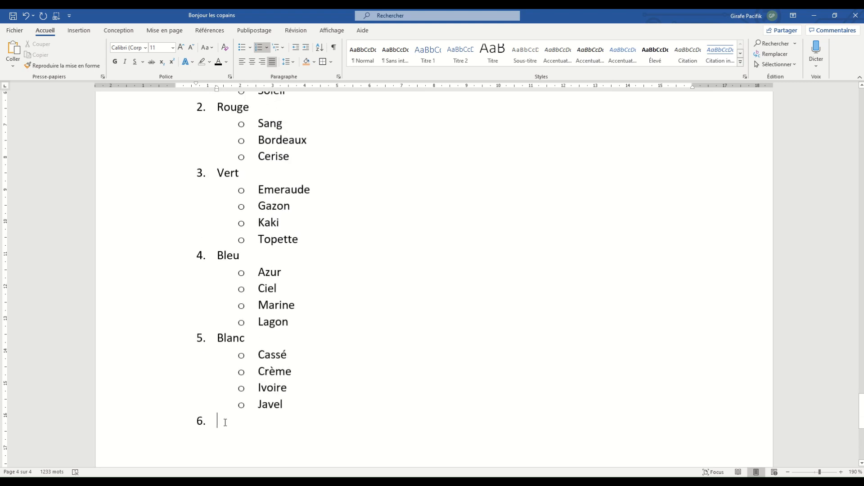
pyautogui.press('BackSpace')
pyautogui.scroll(10, 255, 414)
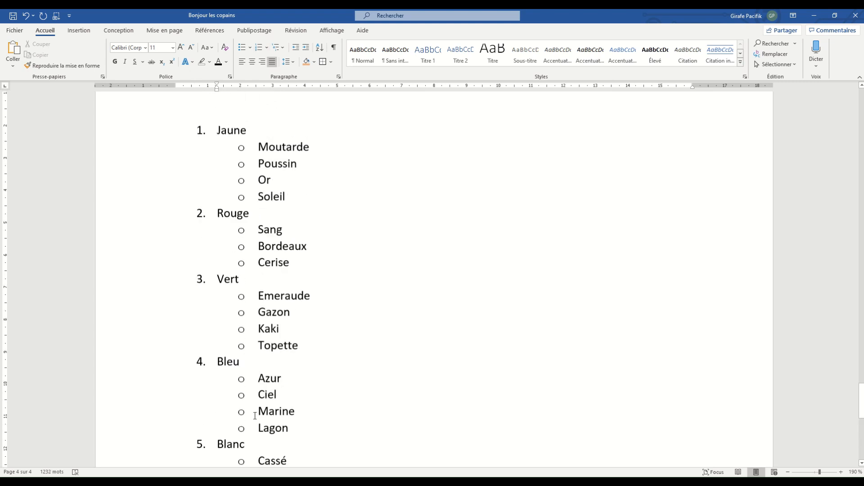
pyautogui.scroll(1, 255, 416)
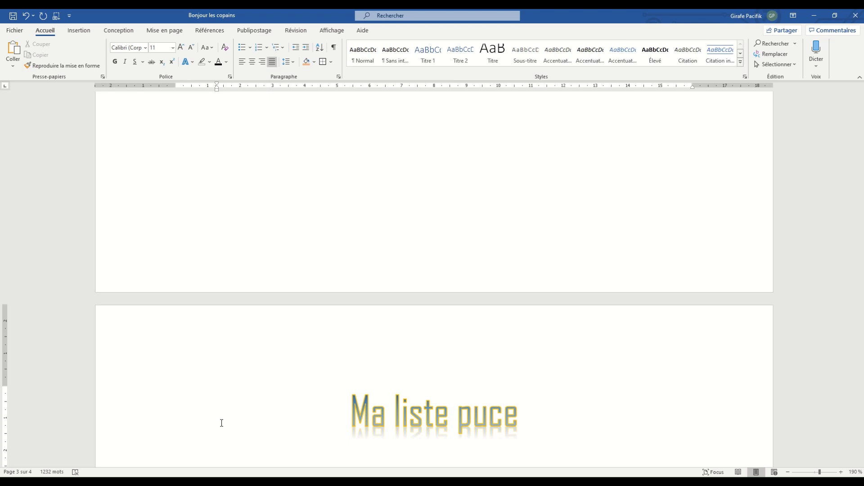
# Zoom the document out to 120% and review its pages down to the Ma liste puce list.
pyautogui.hotkey('ctrl', 'z')
pyautogui.keyDown('ctrl'); pyautogui.scroll(-7, 221, 423); pyautogui.keyUp('ctrl')
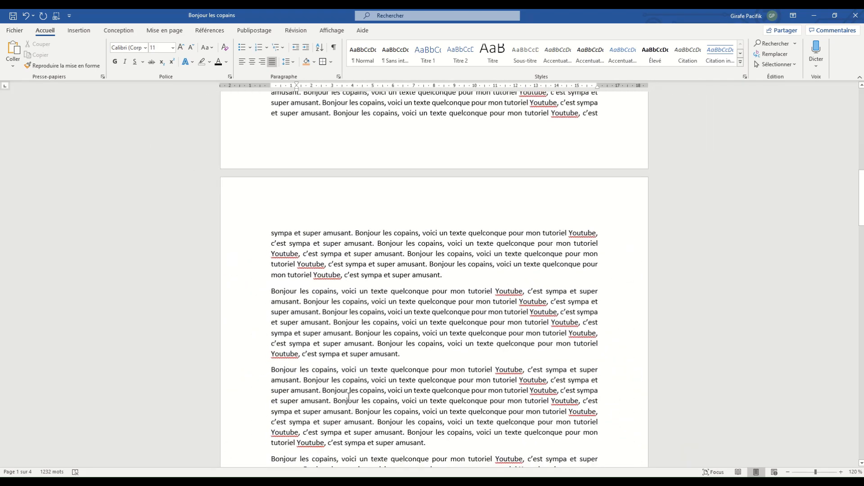
pyautogui.scroll(-15, 347, 390)
pyautogui.scroll(-10, 347, 389)
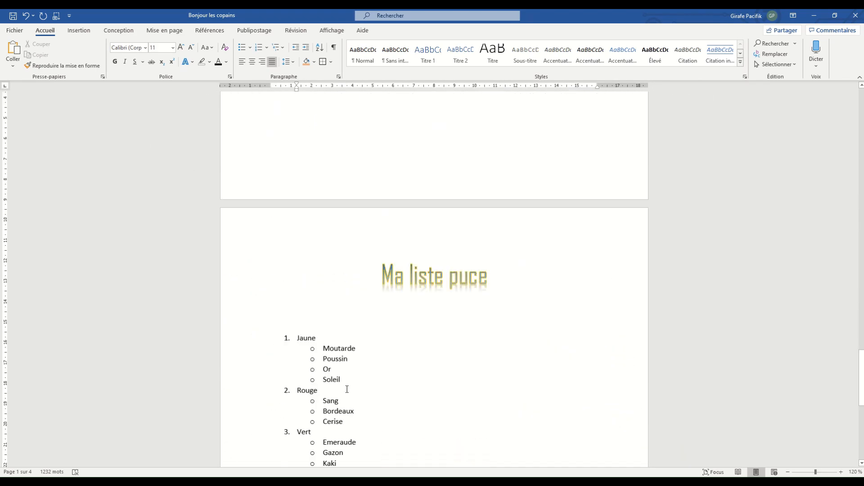